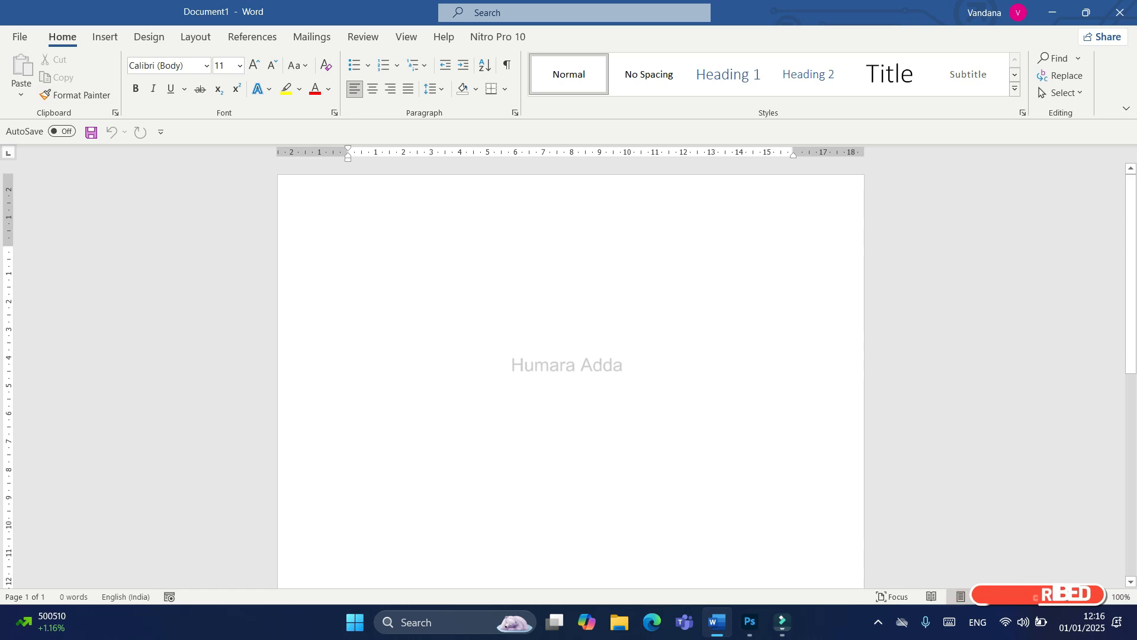
Step: Fill the blank document with sample paragraphs using the =rand() function
{"action": "type", "text": "="}
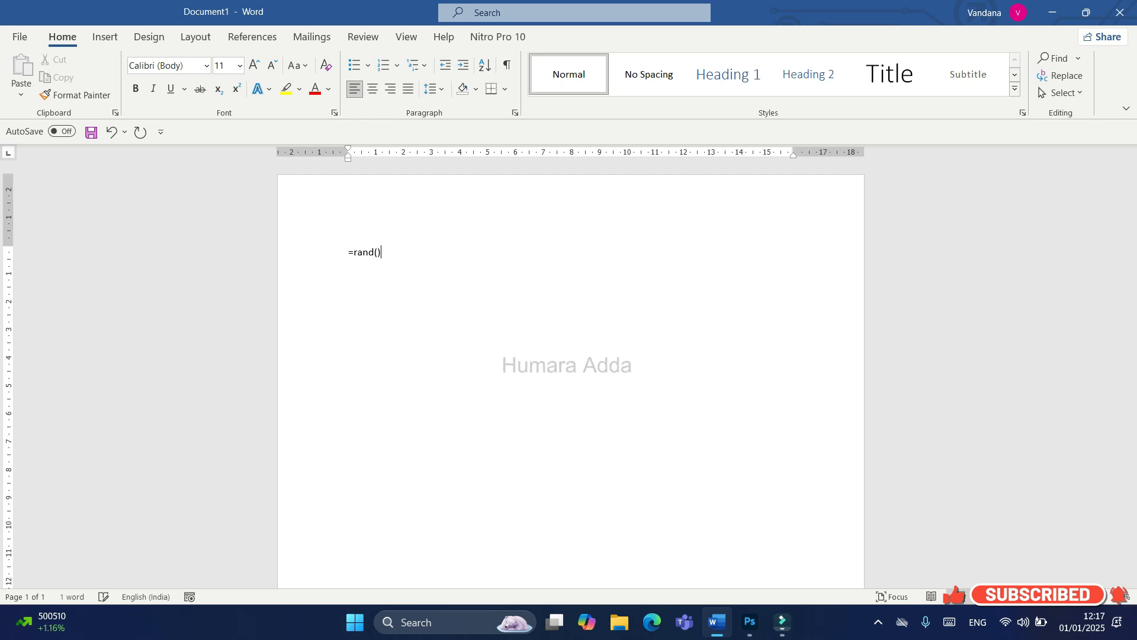
{"action": "type", "text": "rand()"}
{"action": "key", "text": "Return"}
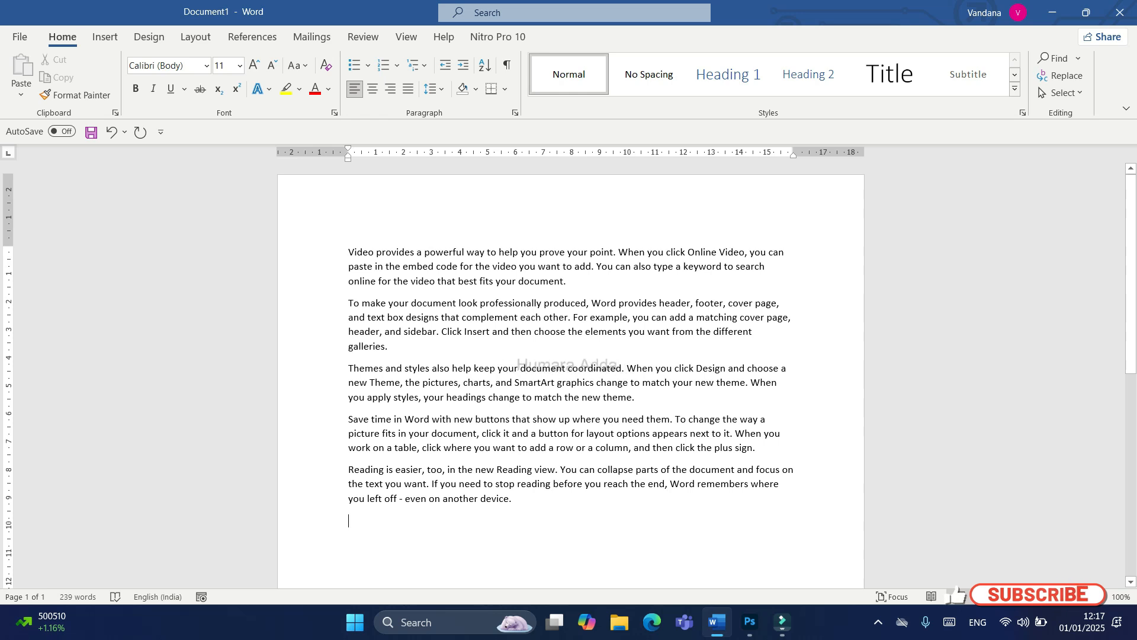
Step: Set all of the document's text to the Abadi font at size 18
{"action": "key", "text": "ctrl+a"}
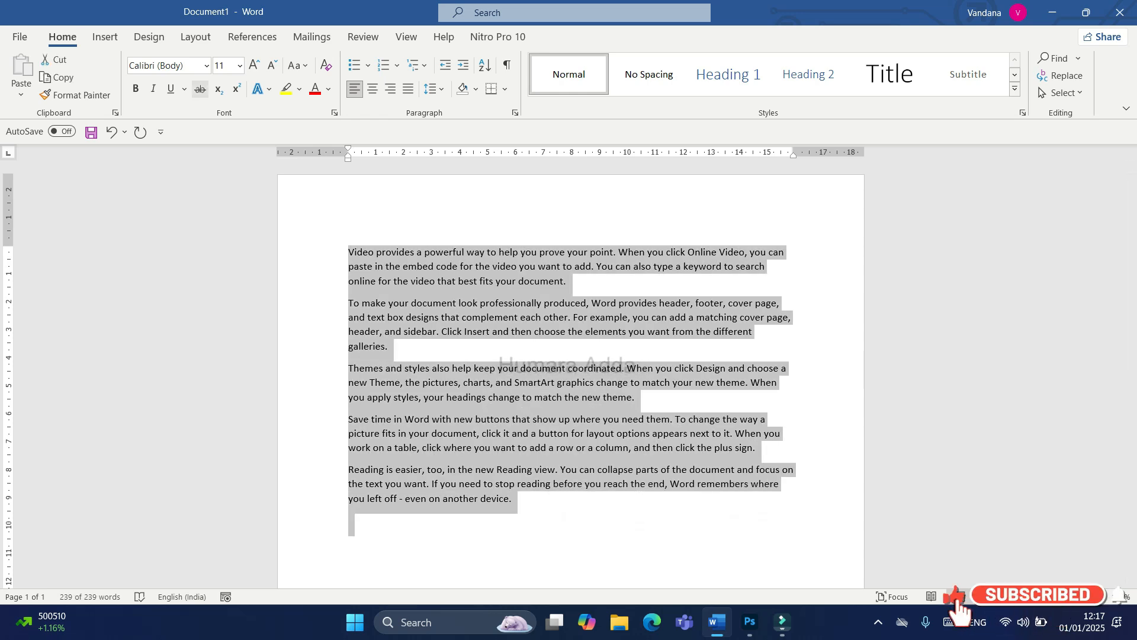
{"action": "left_click", "coordinate": [240, 65]}
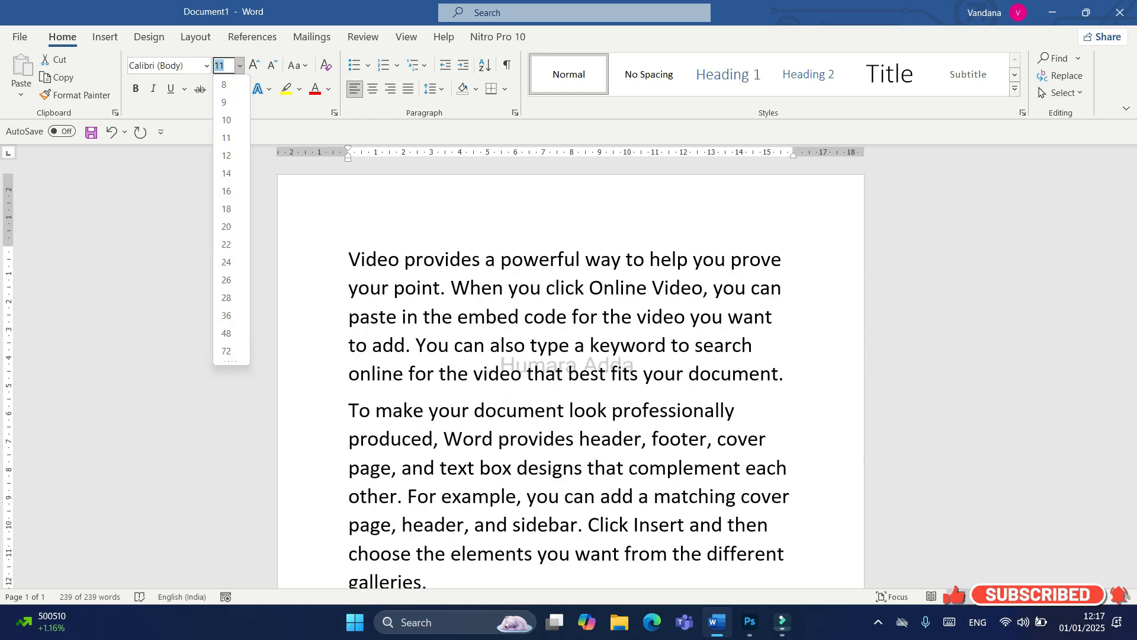
{"action": "left_click", "coordinate": [226, 208]}
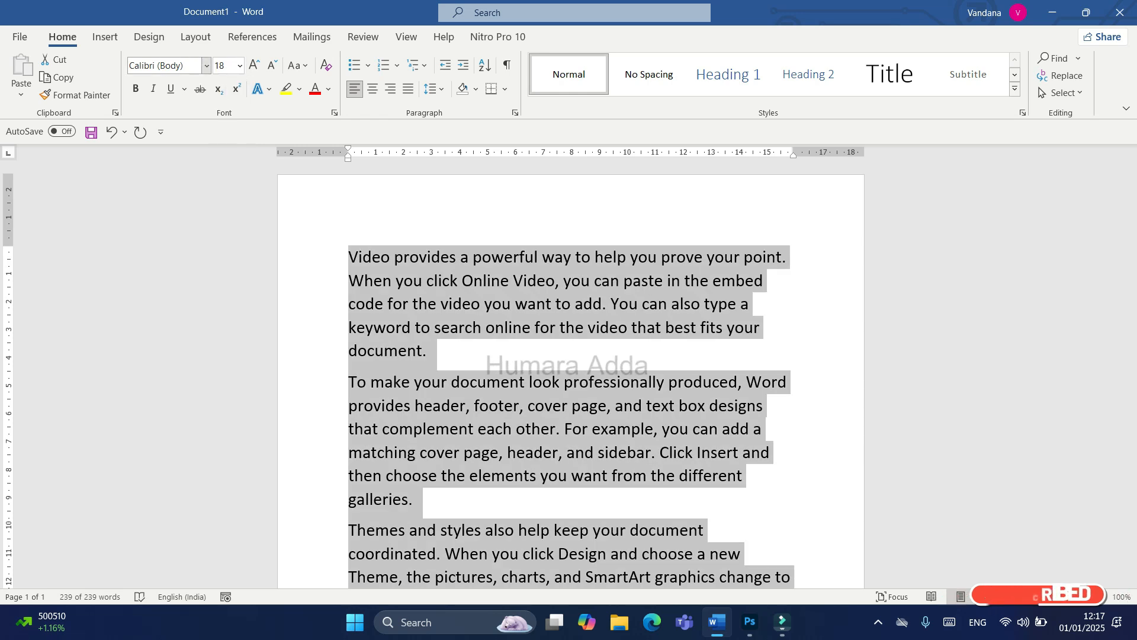
{"action": "left_click", "coordinate": [206, 65]}
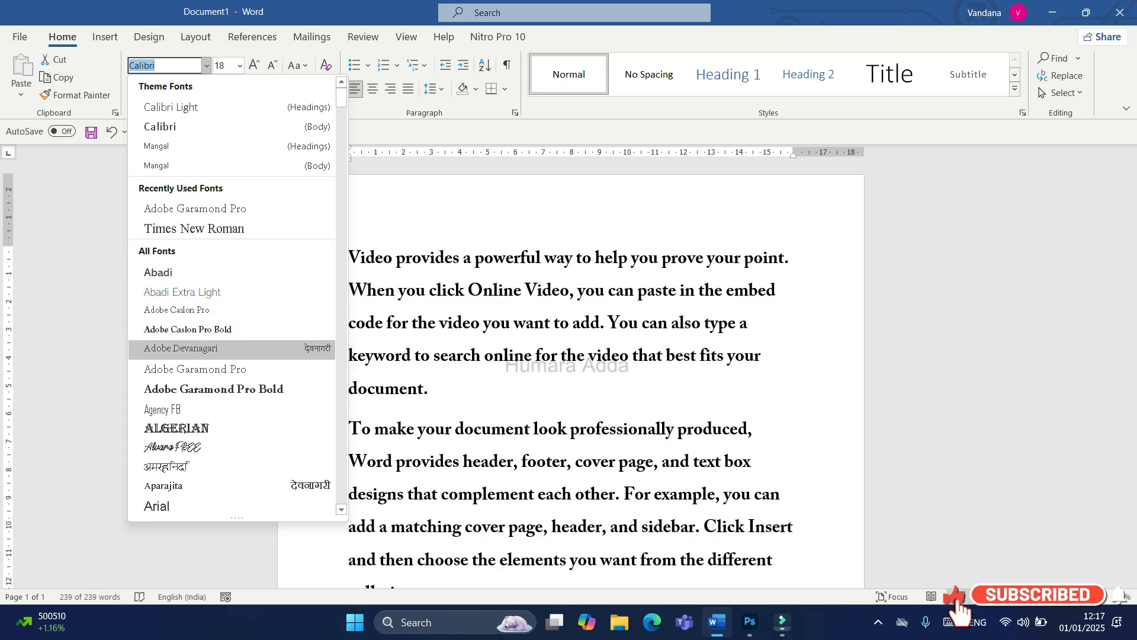
{"action": "left_click", "coordinate": [158, 272]}
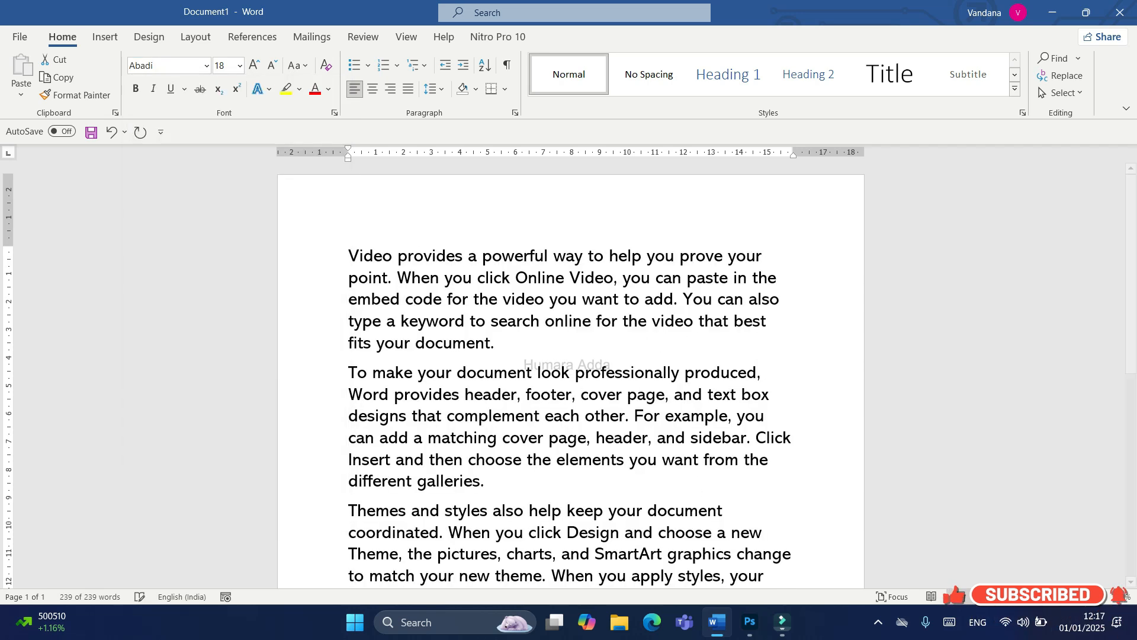
{"action": "left_click", "coordinate": [497, 342]}
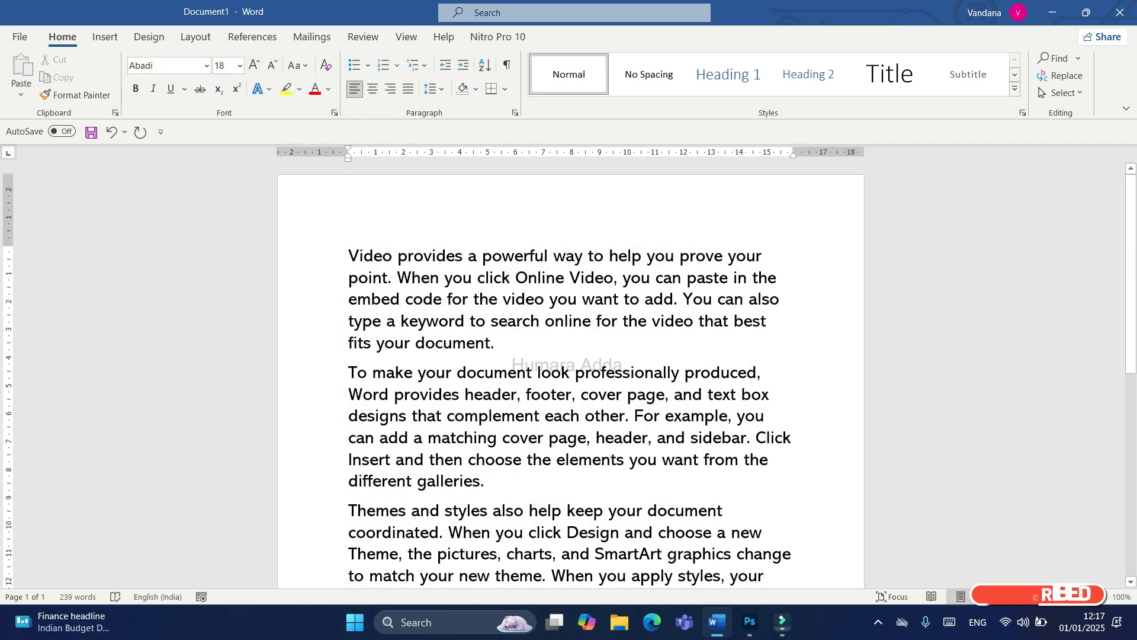
Step: Cut the opening "Video provides a powerful way" paragraph and paste it as a new paragraph at the end of the document
{"action": "triple_click", "coordinate": [496, 343]}
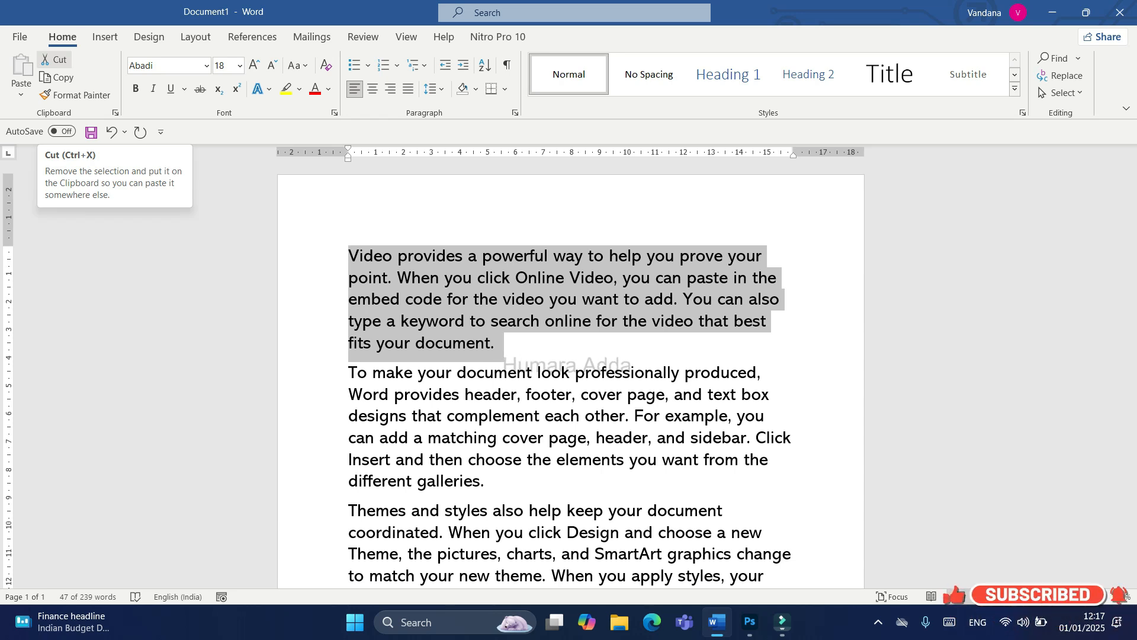
{"action": "left_click", "coordinate": [54, 59]}
{"action": "scroll", "coordinate": [569, 374], "scroll_direction": "down", "scroll_amount": 3}
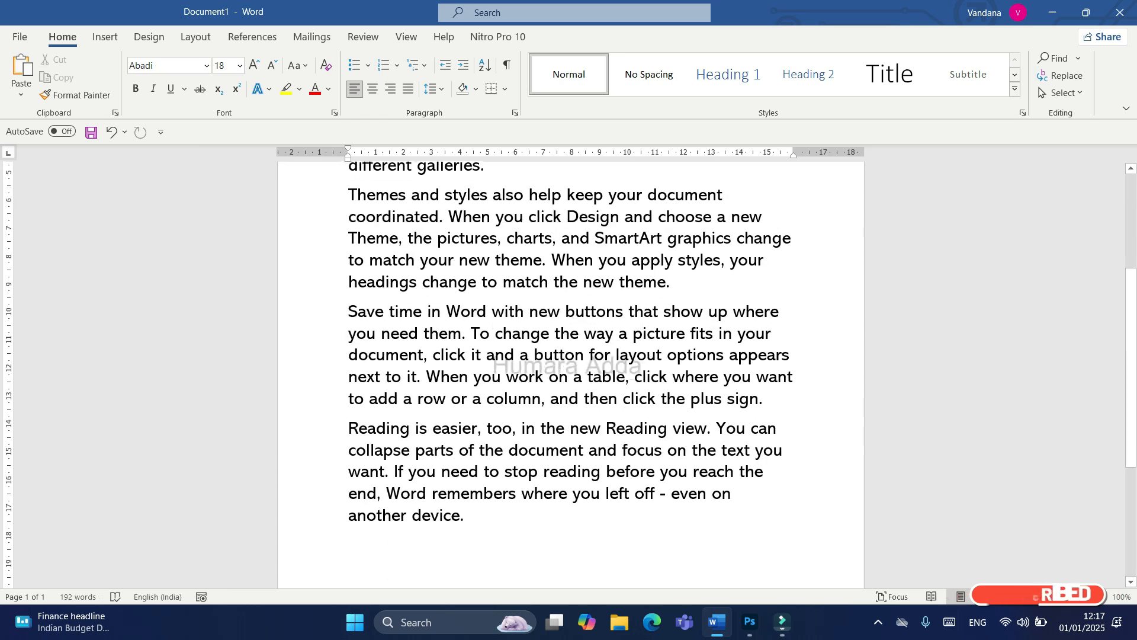
{"action": "scroll", "coordinate": [569, 373], "scroll_direction": "down", "scroll_amount": 2}
{"action": "scroll", "coordinate": [568, 373], "scroll_direction": "up", "scroll_amount": 5}
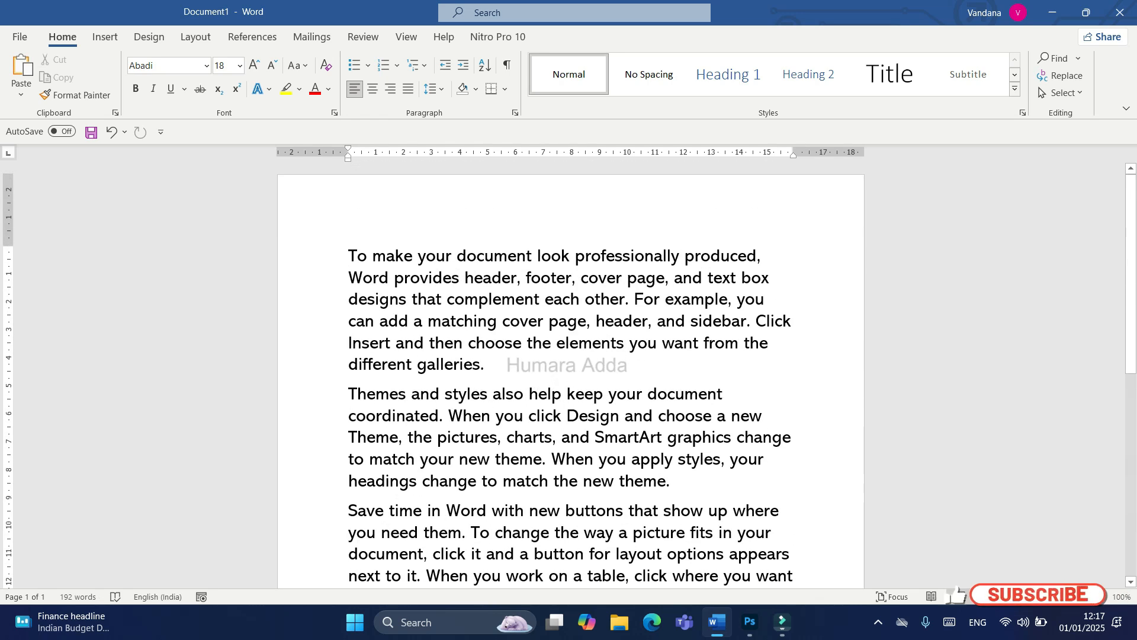
{"action": "key", "text": "ctrl+End"}
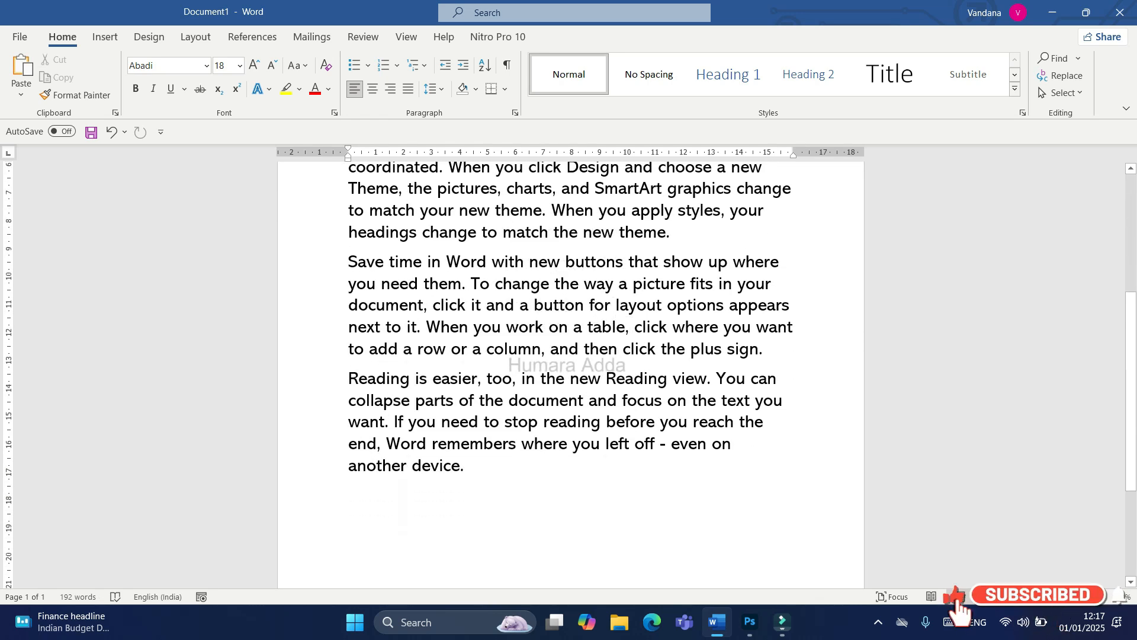
{"action": "key", "text": "Return"}
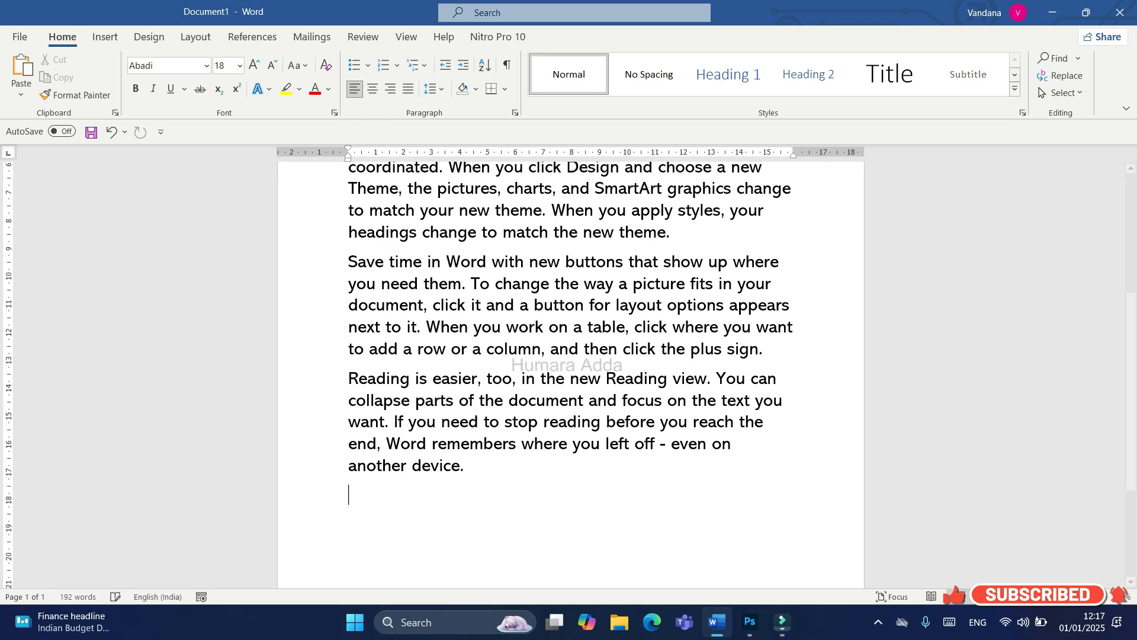
{"action": "key", "text": "ctrl+v"}
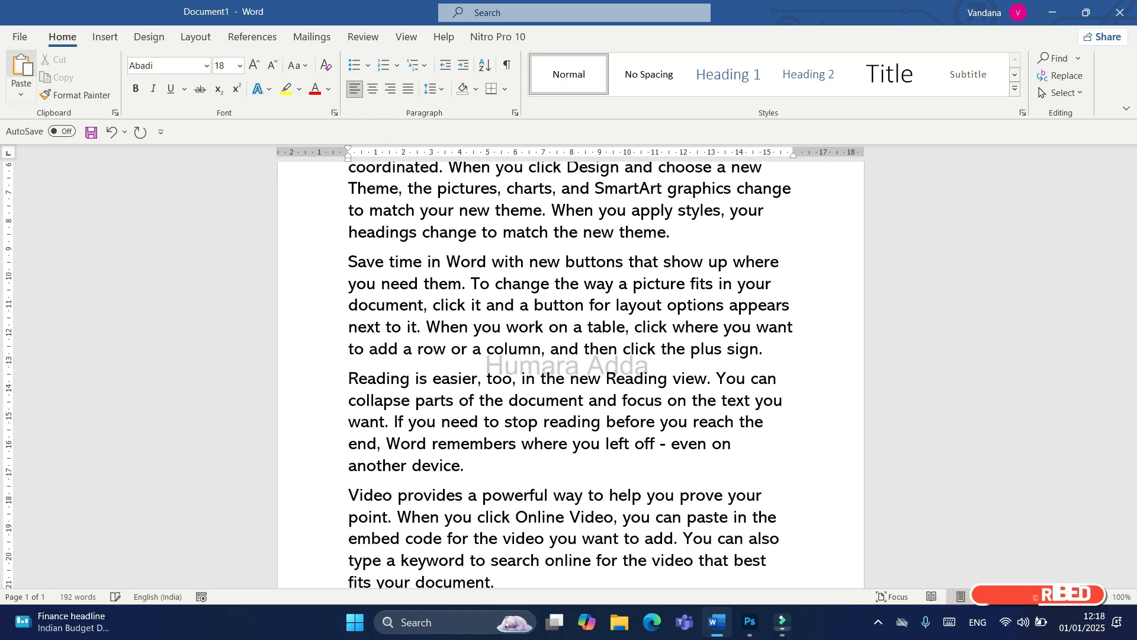
Step: Copy the first paragraph, "To make your document look professionally produced", and paste it on a new line after the last paragraph
{"action": "key", "text": "ctrl+Home"}
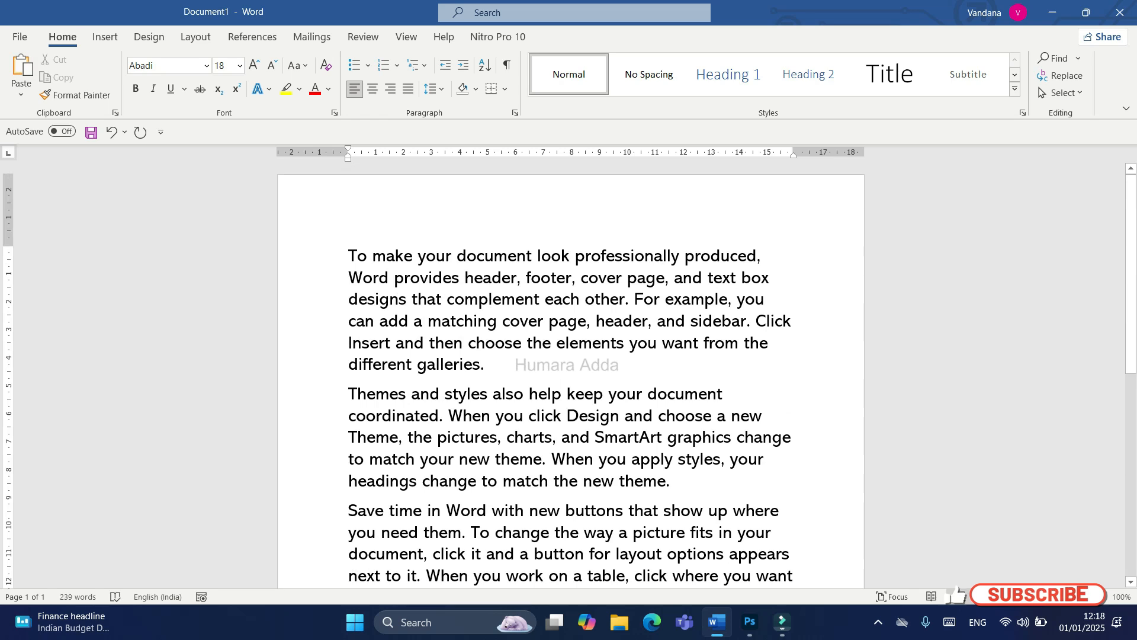
{"action": "key", "text": "ctrl+End"}
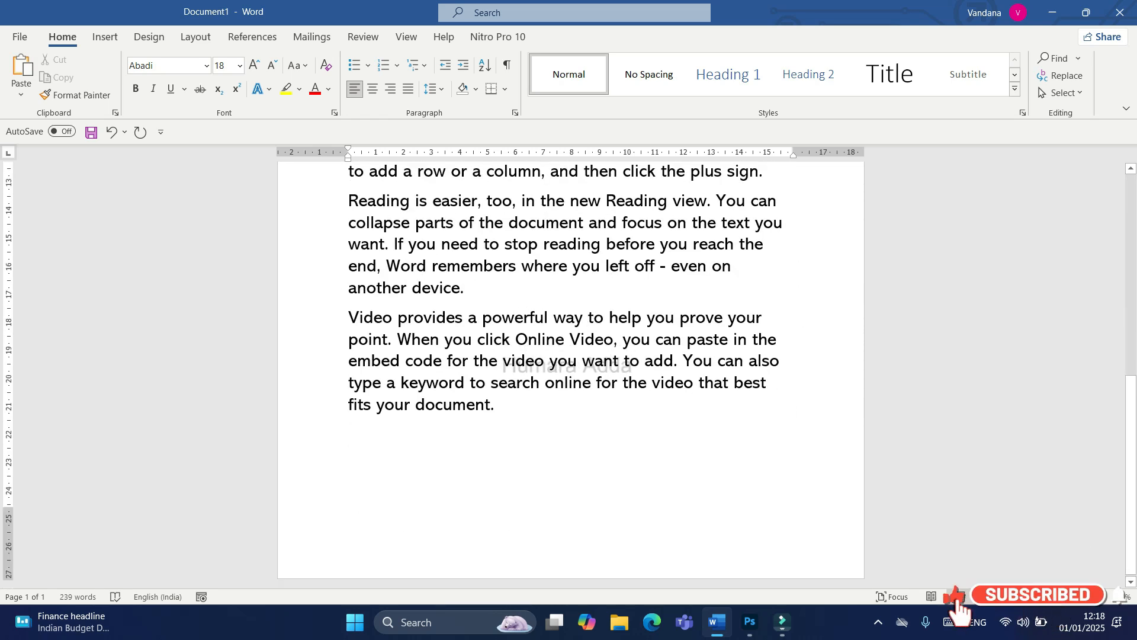
{"action": "key", "text": "ctrl+Home"}
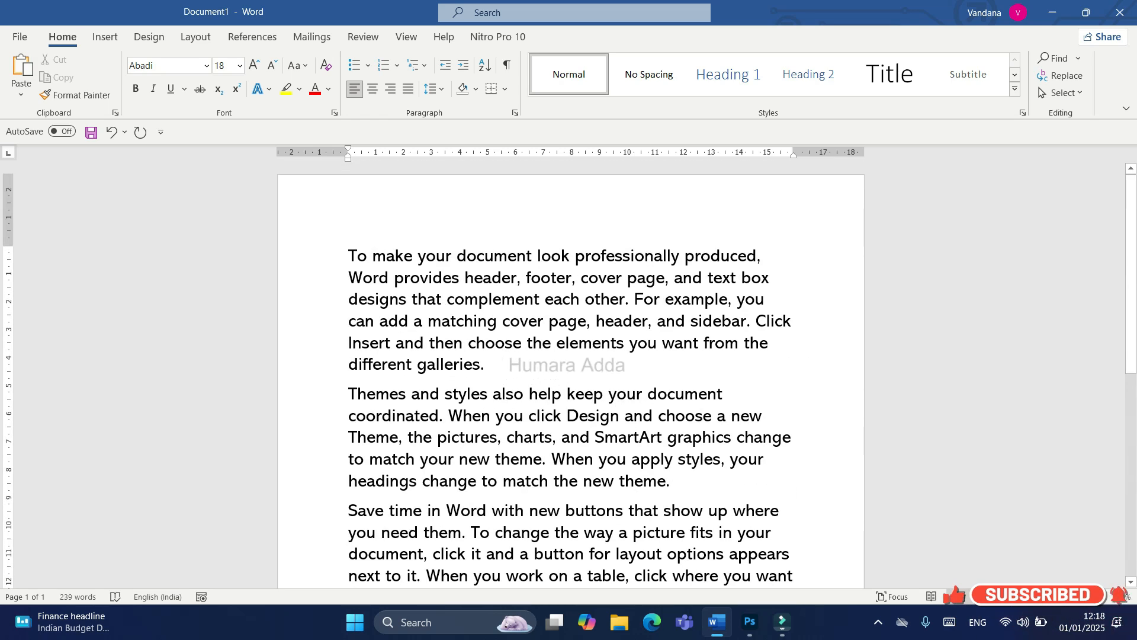
{"action": "left_click_drag", "start_coordinate": [492, 364], "coordinate": [348, 255]}
{"action": "left_click", "coordinate": [58, 78]}
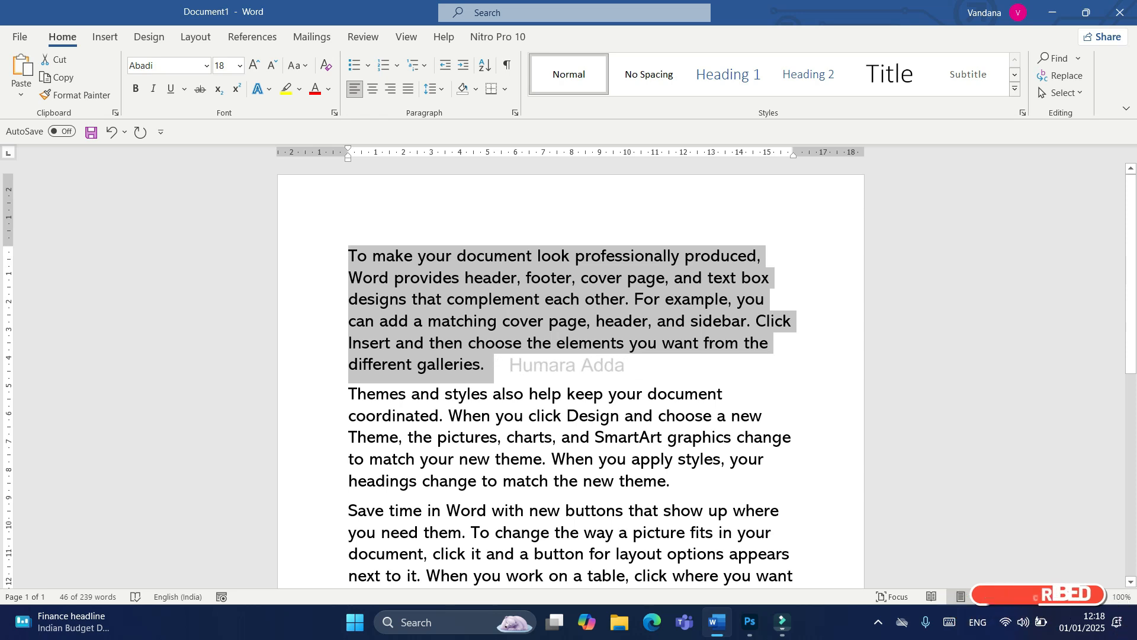
{"action": "scroll", "coordinate": [571, 367], "scroll_direction": "down", "scroll_amount": 7}
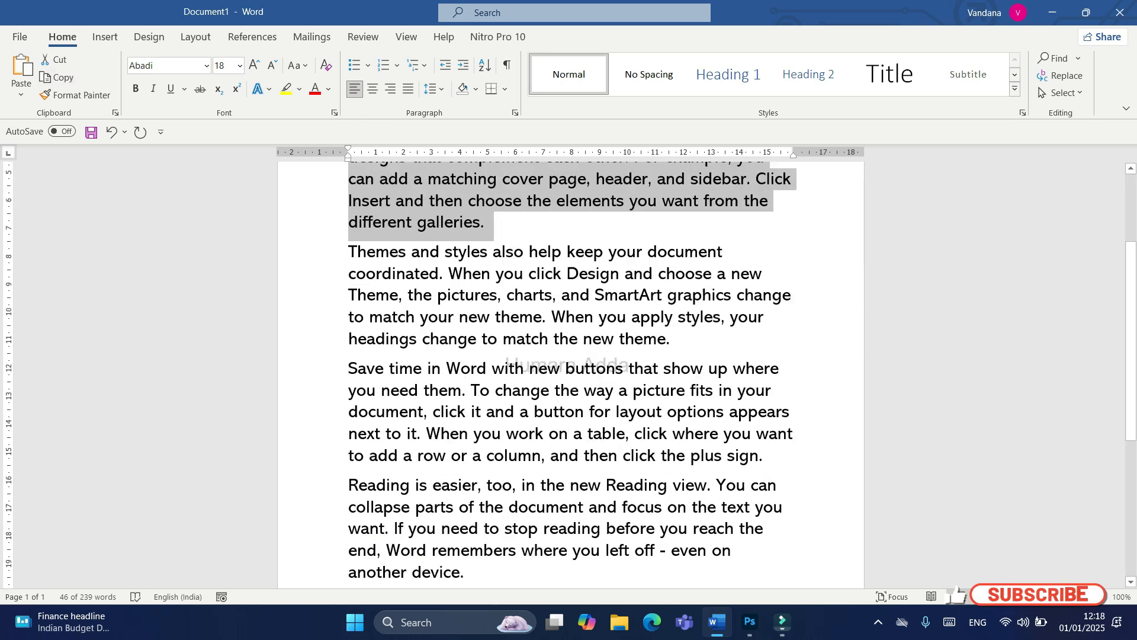
{"action": "left_click", "coordinate": [495, 402]}
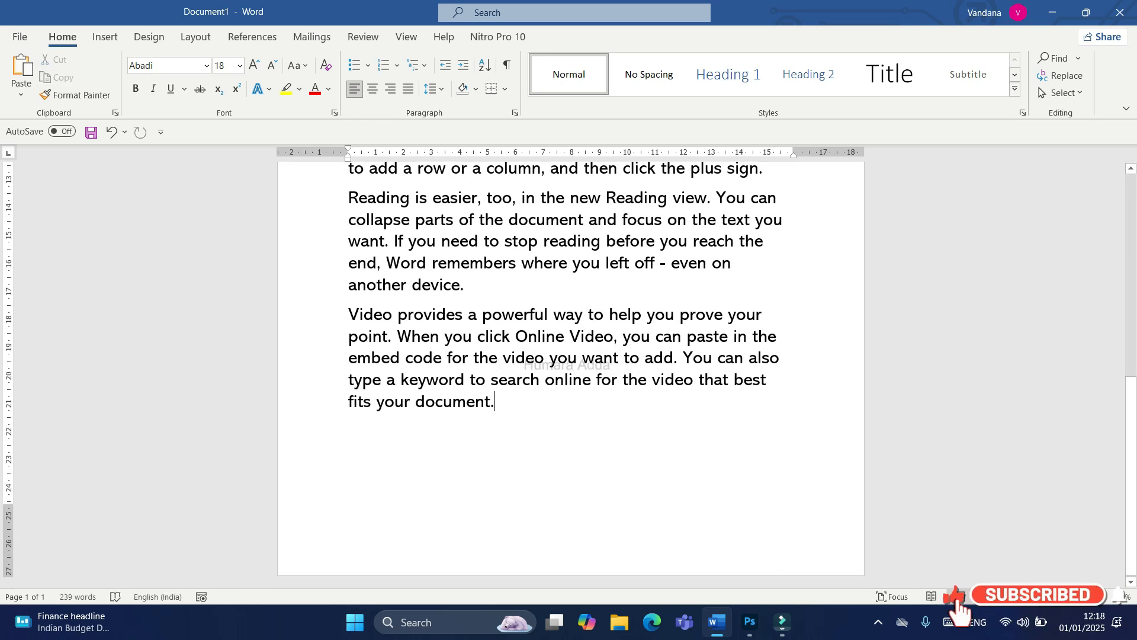
{"action": "key", "text": "Return"}
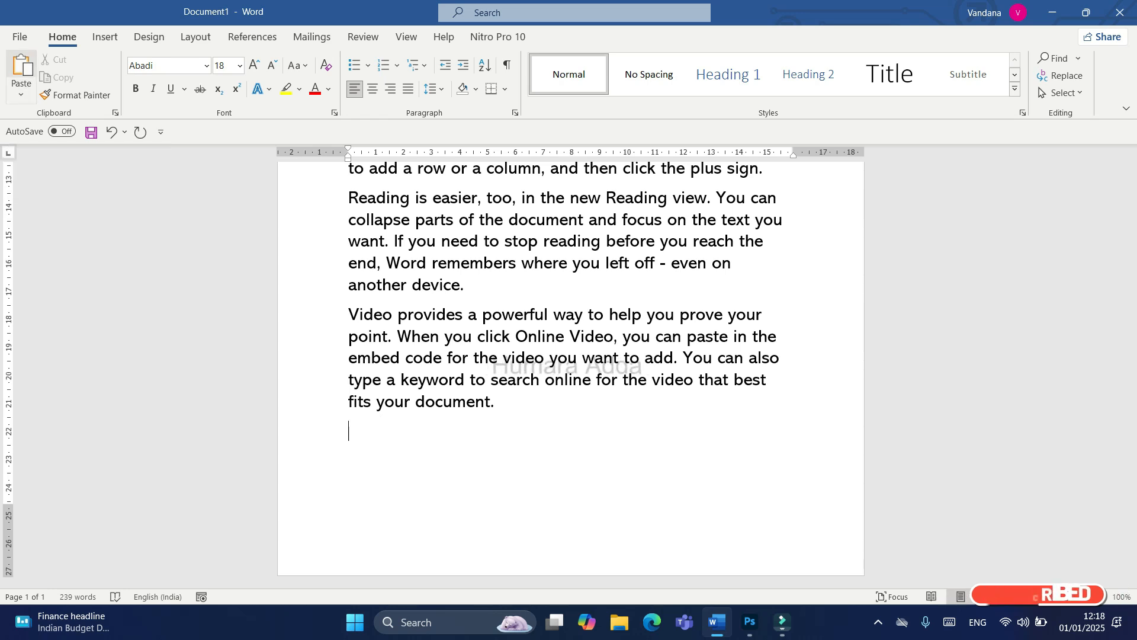
{"action": "key", "text": "ctrl+v"}
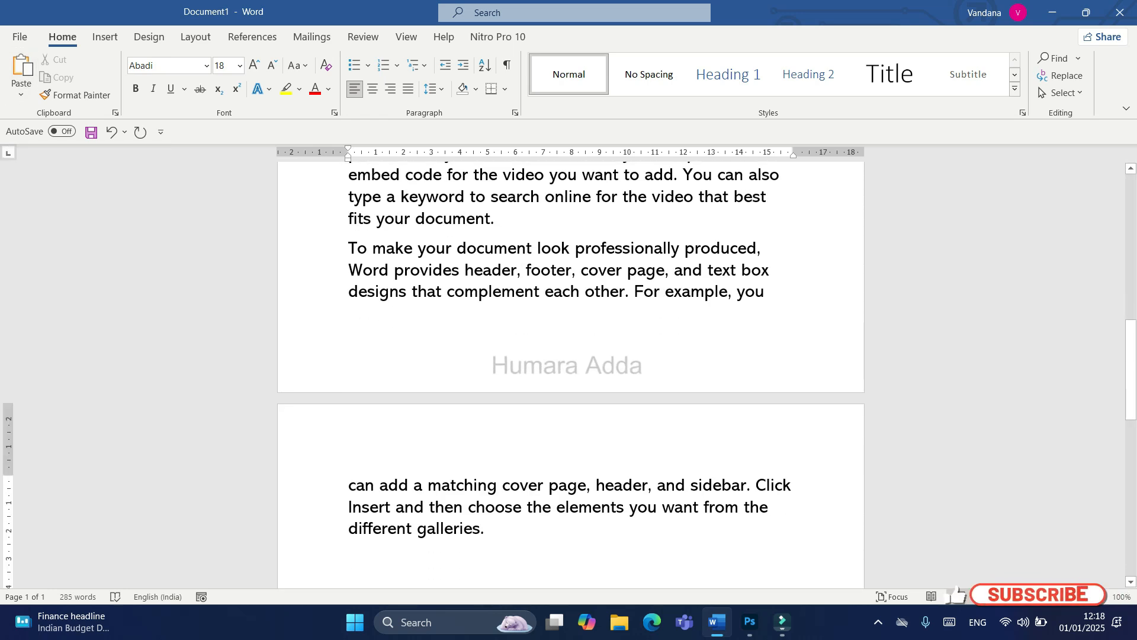
Step: Format the document's first paragraph with the standard red font colour, bold and italic
{"action": "scroll", "coordinate": [571, 373], "scroll_direction": "up", "scroll_amount": 10}
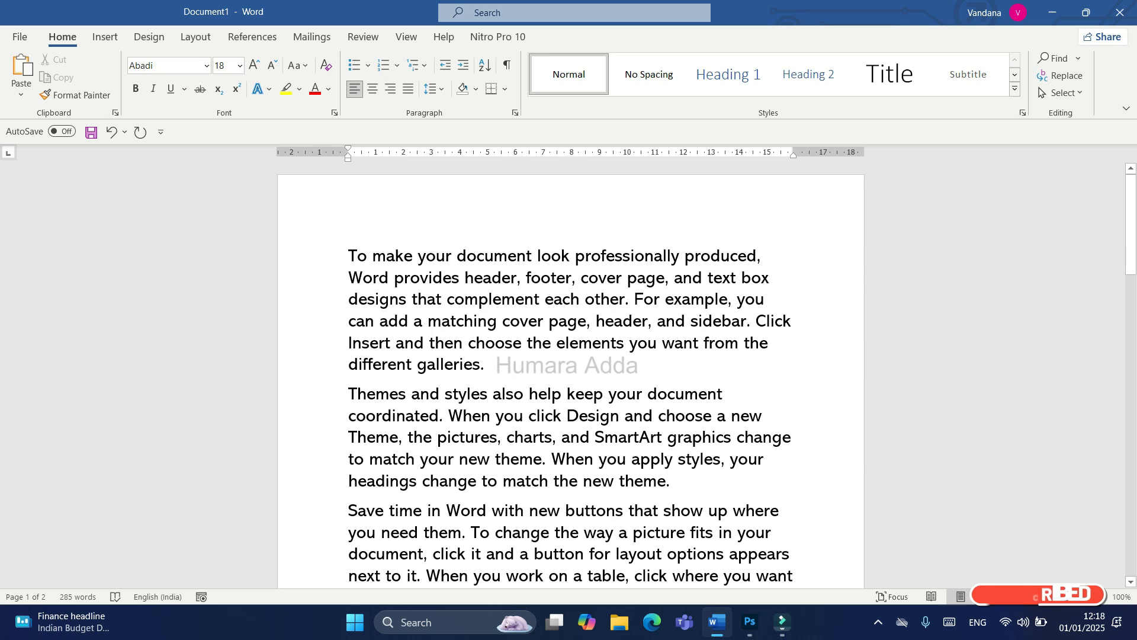
{"action": "scroll", "coordinate": [570, 373], "scroll_direction": "down", "scroll_amount": 6}
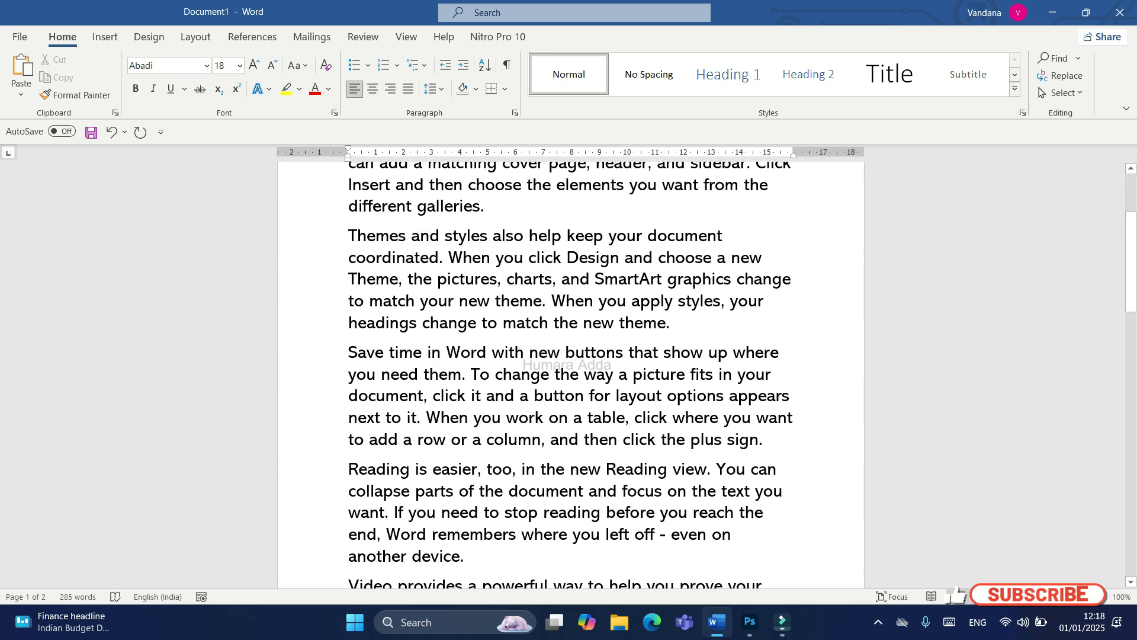
{"action": "scroll", "coordinate": [570, 373], "scroll_direction": "up", "scroll_amount": 6}
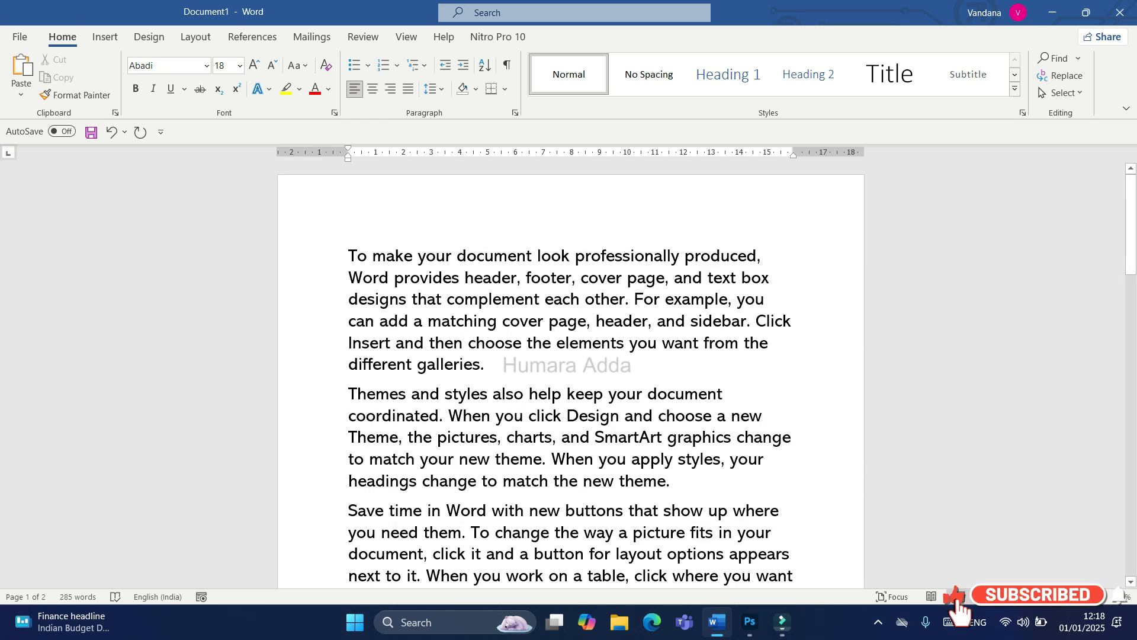
{"action": "left_click_drag", "start_coordinate": [492, 365], "coordinate": [348, 256]}
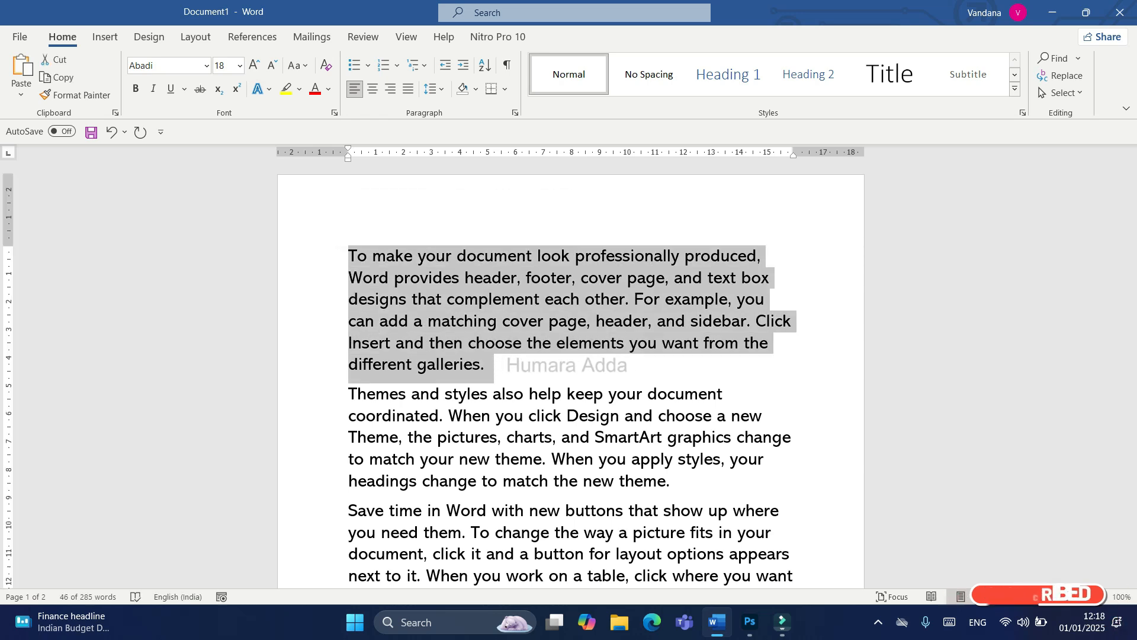
{"action": "left_click", "coordinate": [329, 88]}
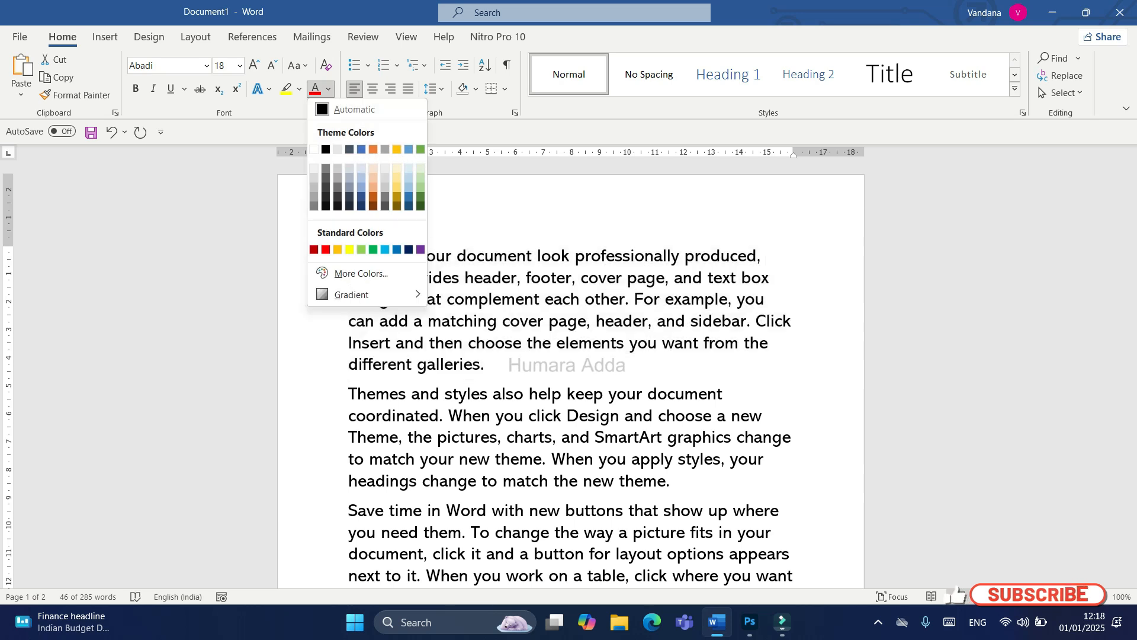
{"action": "left_click", "coordinate": [327, 249]}
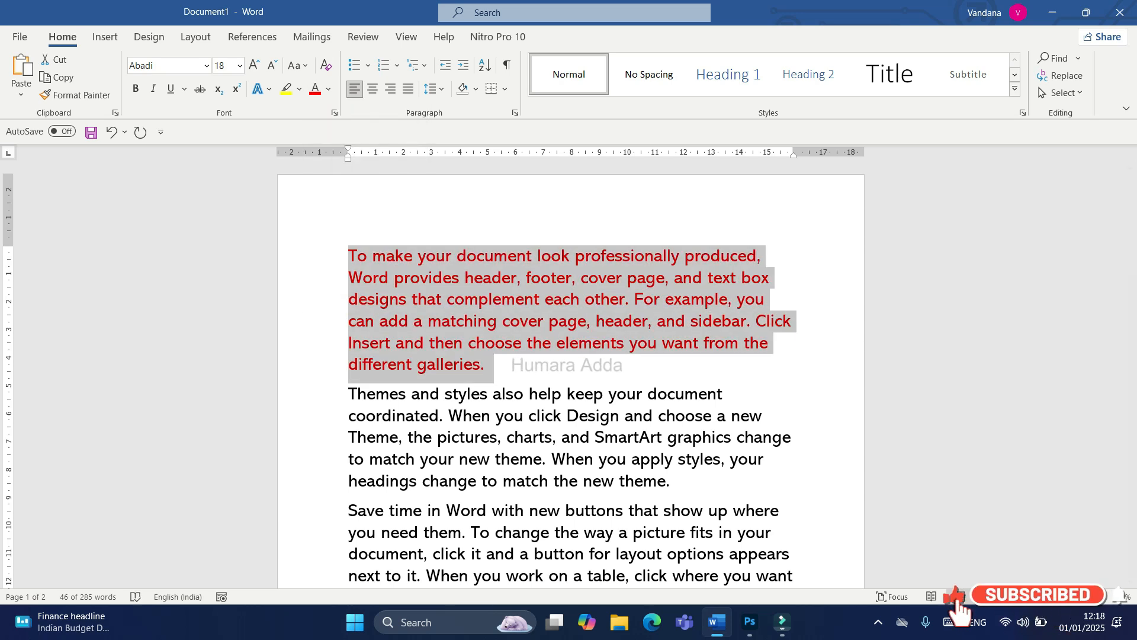
{"action": "left_click", "coordinate": [136, 89]}
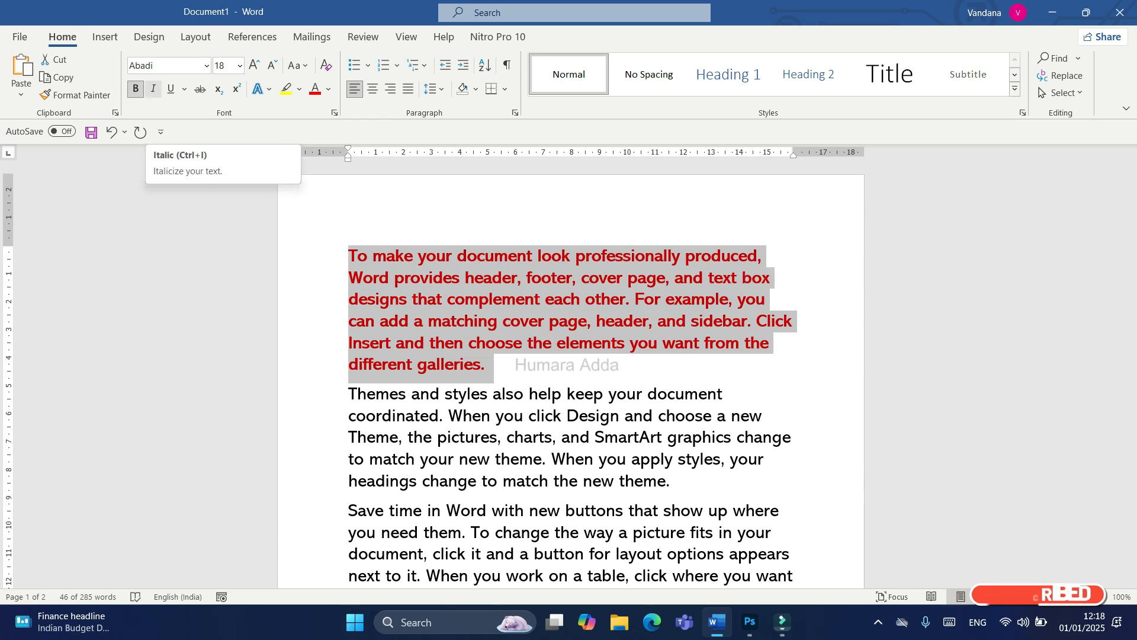
{"action": "left_click", "coordinate": [154, 89]}
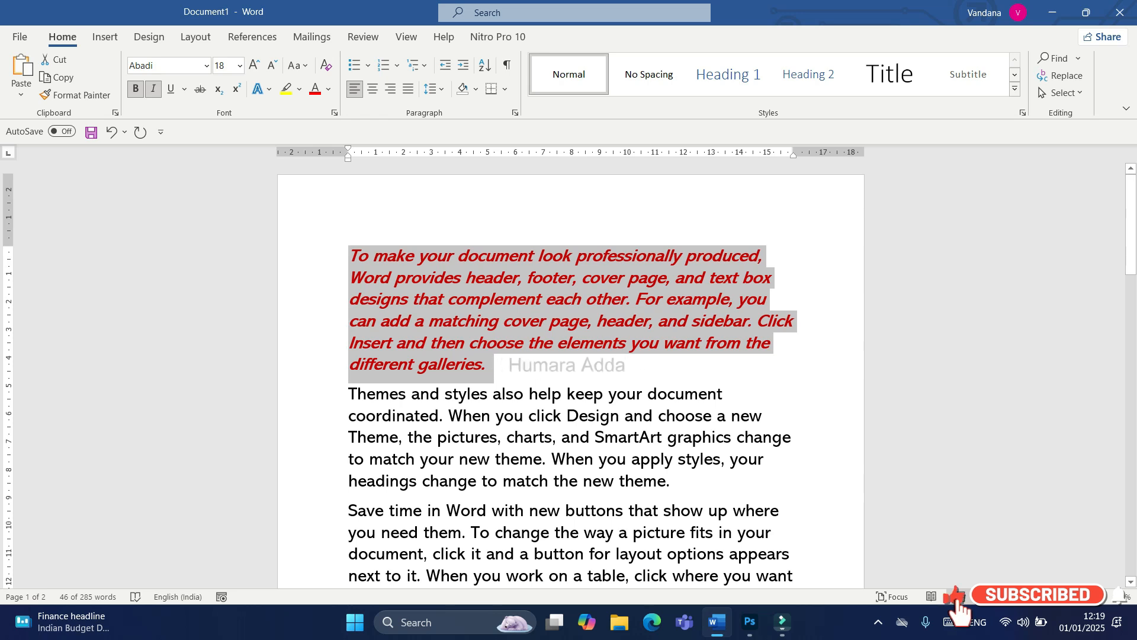
Step: Copy the first paragraph's formatting with Format Painter onto the "Themes and styles" paragraph, through "headings change to match"
{"action": "left_click", "coordinate": [487, 365]}
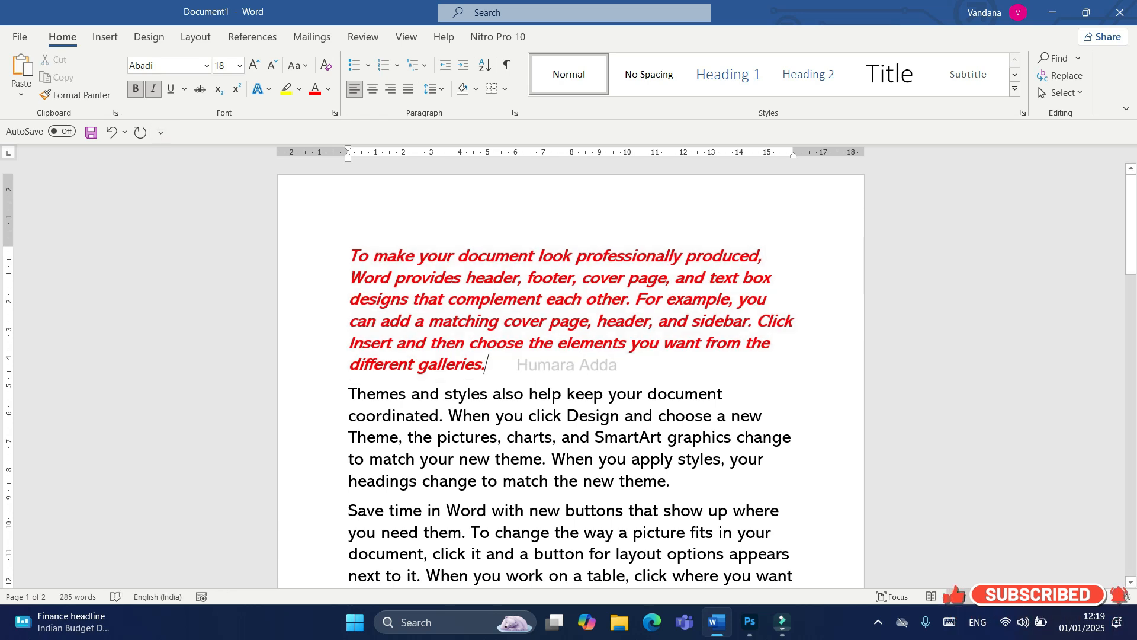
{"action": "left_click", "coordinate": [76, 94]}
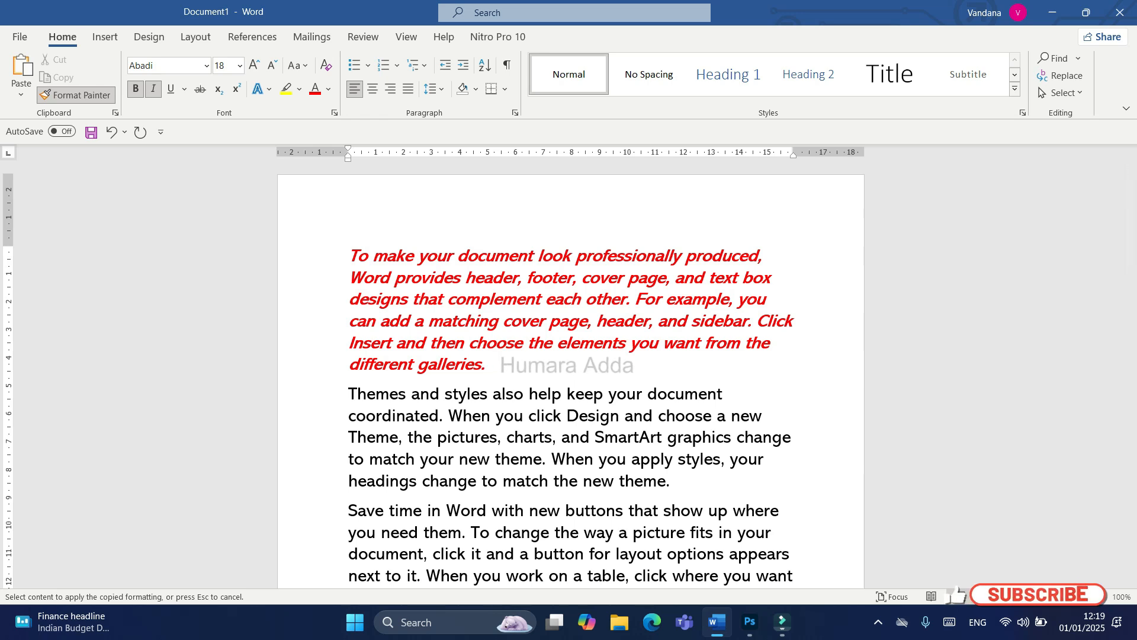
{"action": "left_click_drag", "start_coordinate": [503, 299], "coordinate": [552, 480]}
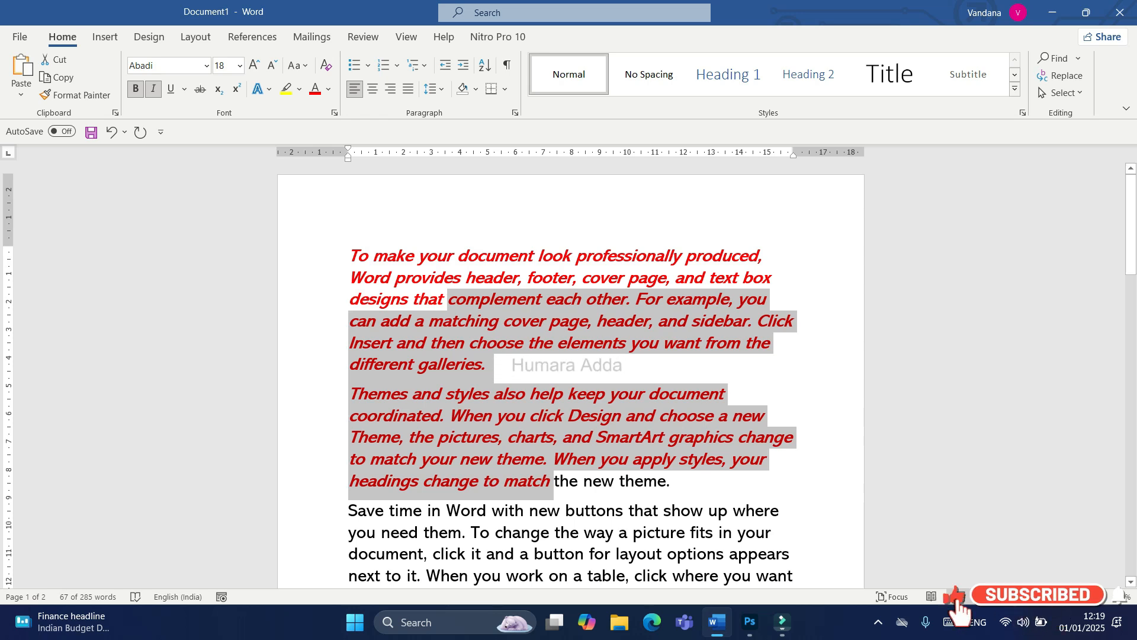
Step: Increase the font size of the first two paragraphs to 20
{"action": "left_click_drag", "start_coordinate": [349, 256], "coordinate": [681, 485]}
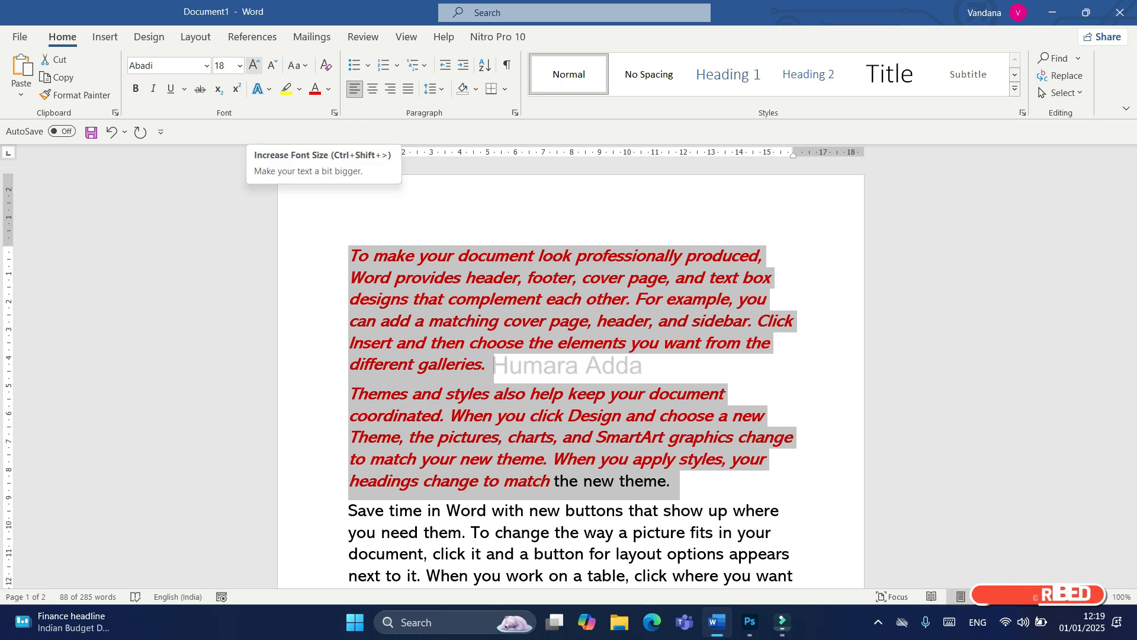
{"action": "left_click", "coordinate": [254, 66]}
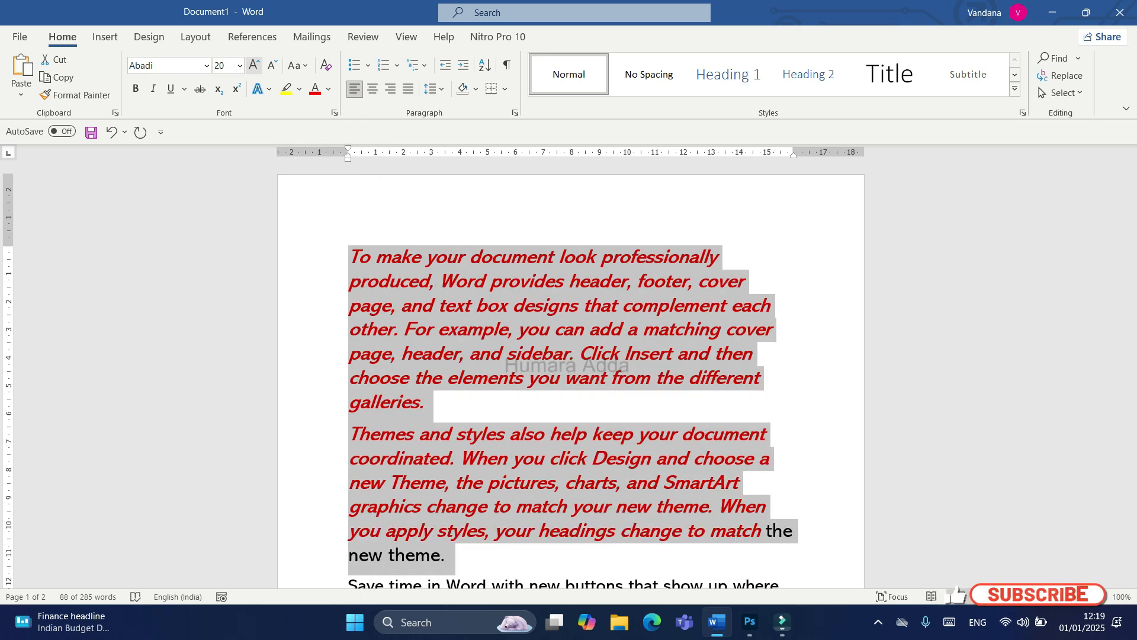
Step: Increase the font size of the first two paragraphs to 22 and reduce it to 16
{"action": "left_click", "coordinate": [254, 65]}
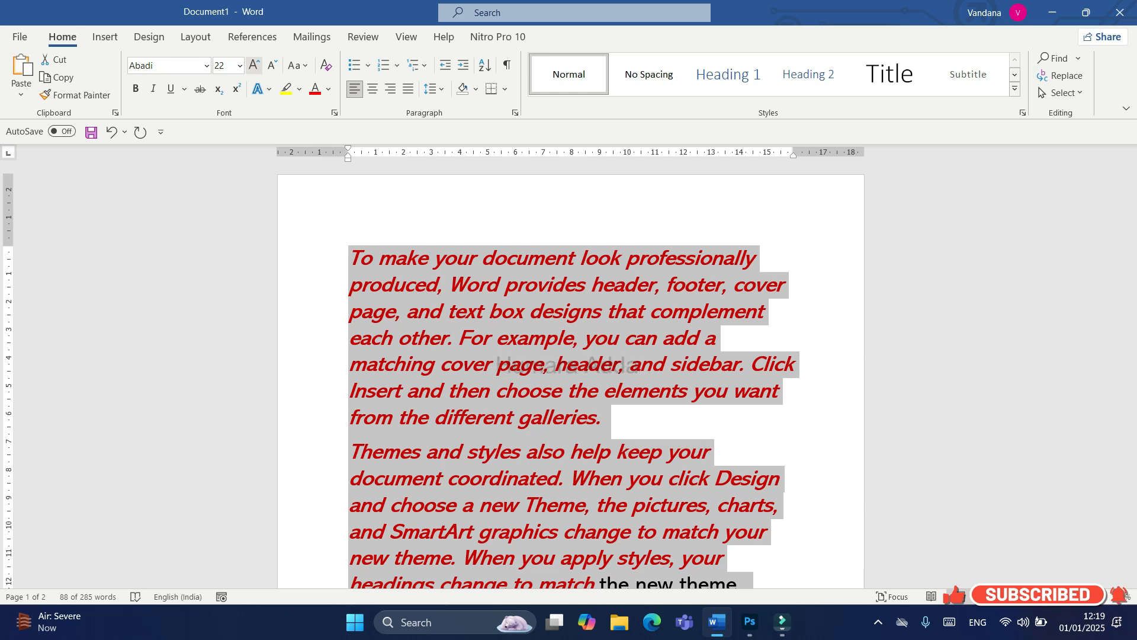
{"action": "left_click", "coordinate": [272, 65]}
{"action": "left_click", "coordinate": [272, 65]}
{"action": "left_click", "coordinate": [272, 65]}
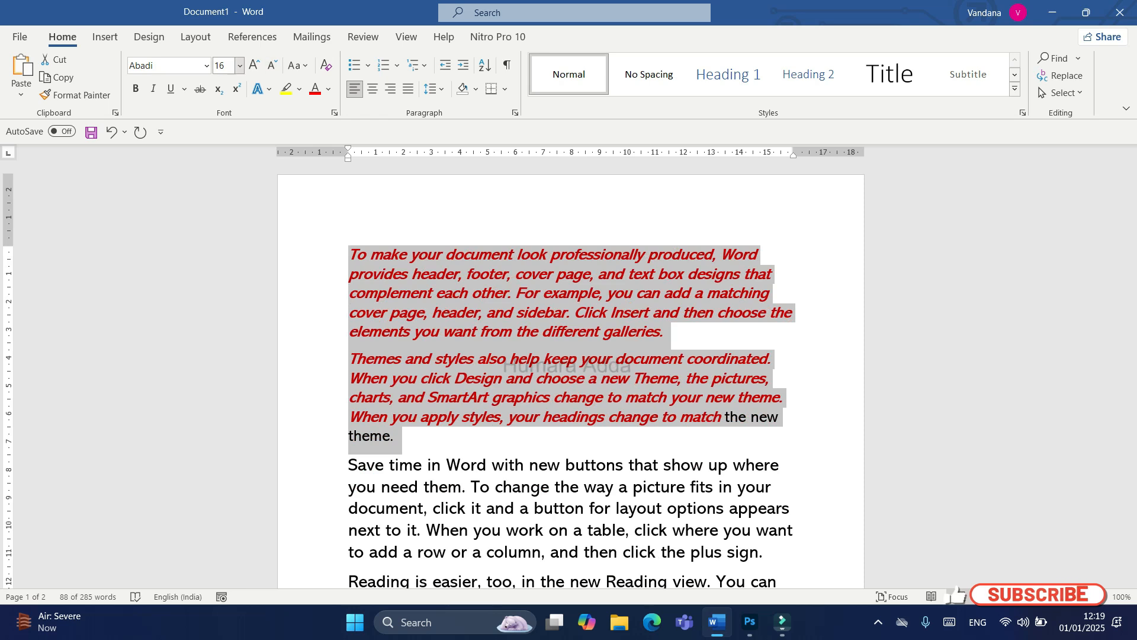
Step: Set the font size of the first two paragraphs to 15
{"action": "left_click", "coordinate": [239, 65]}
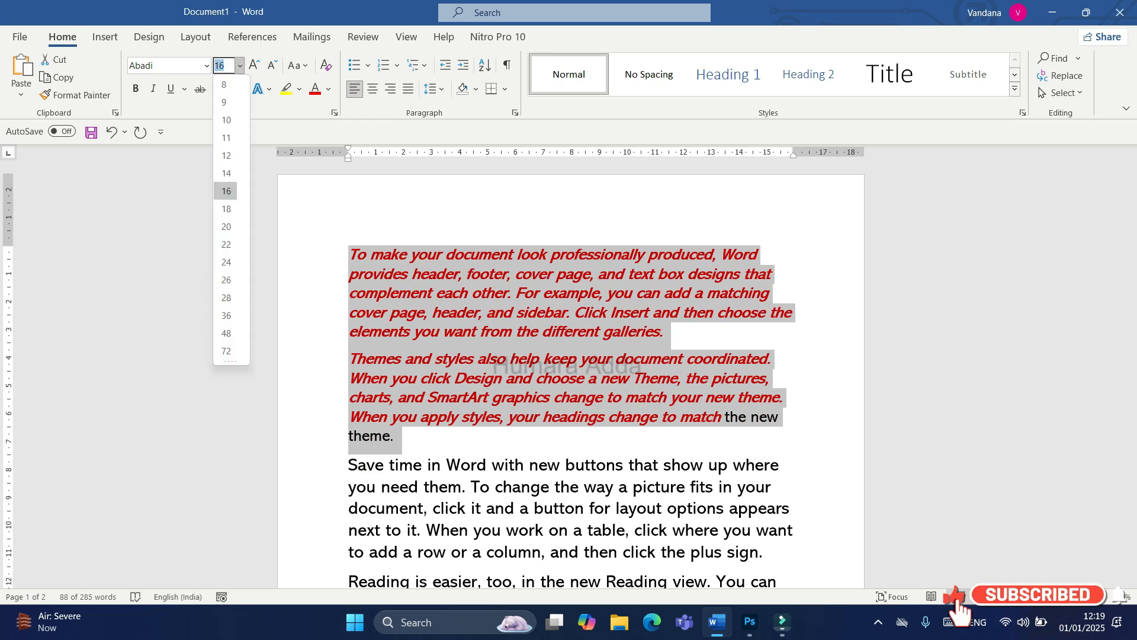
{"action": "left_click", "coordinate": [240, 66]}
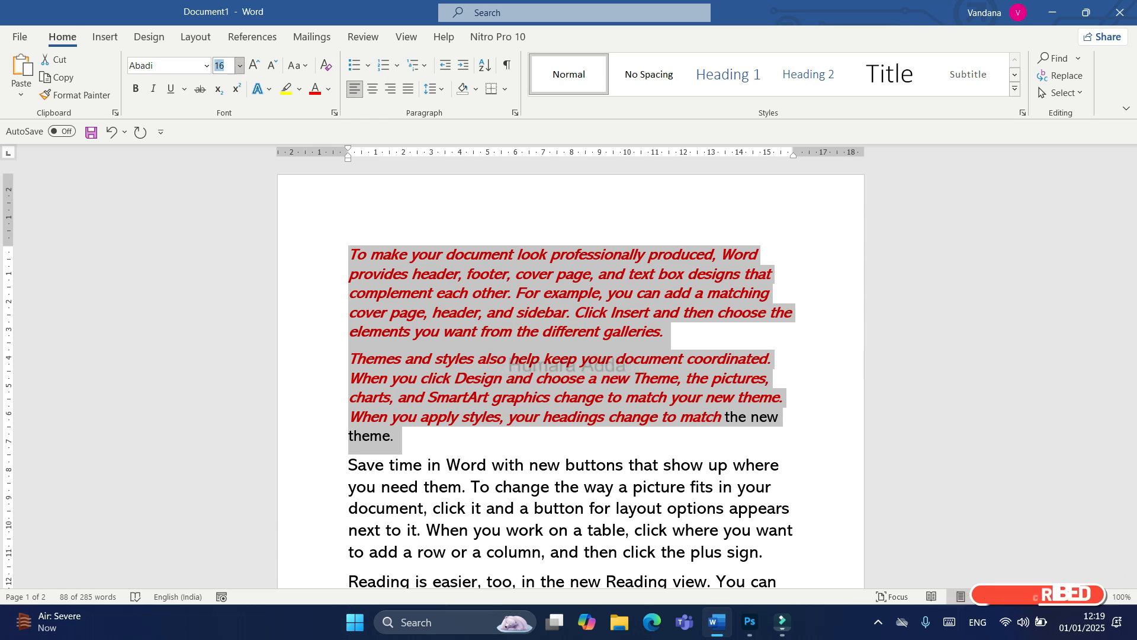
{"action": "left_click", "coordinate": [239, 66]}
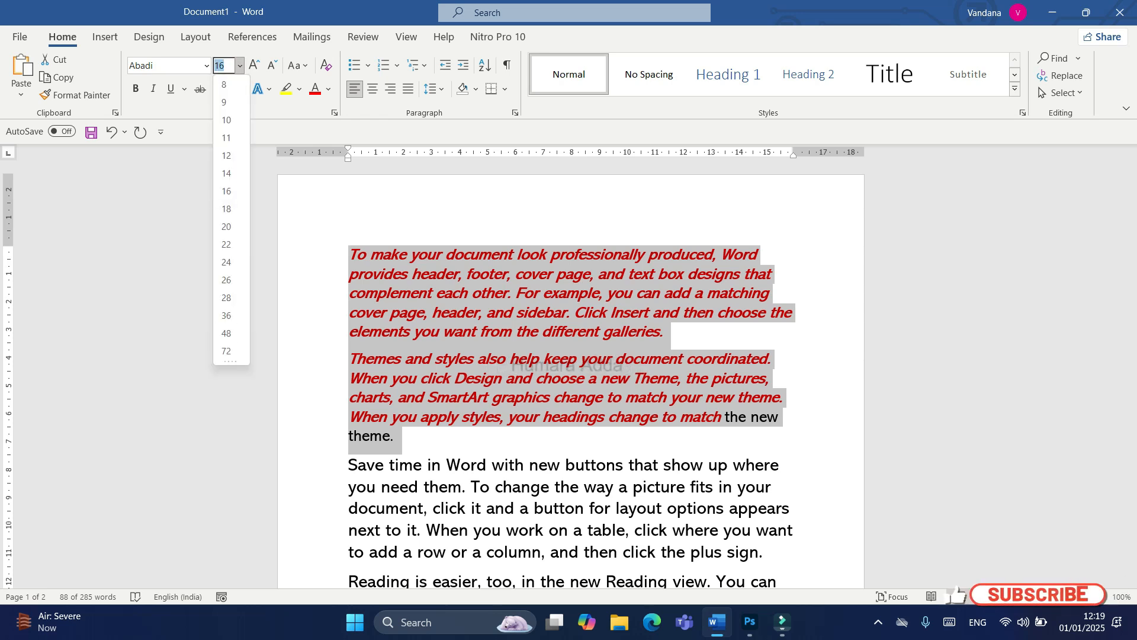
{"action": "left_click", "coordinate": [220, 66]}
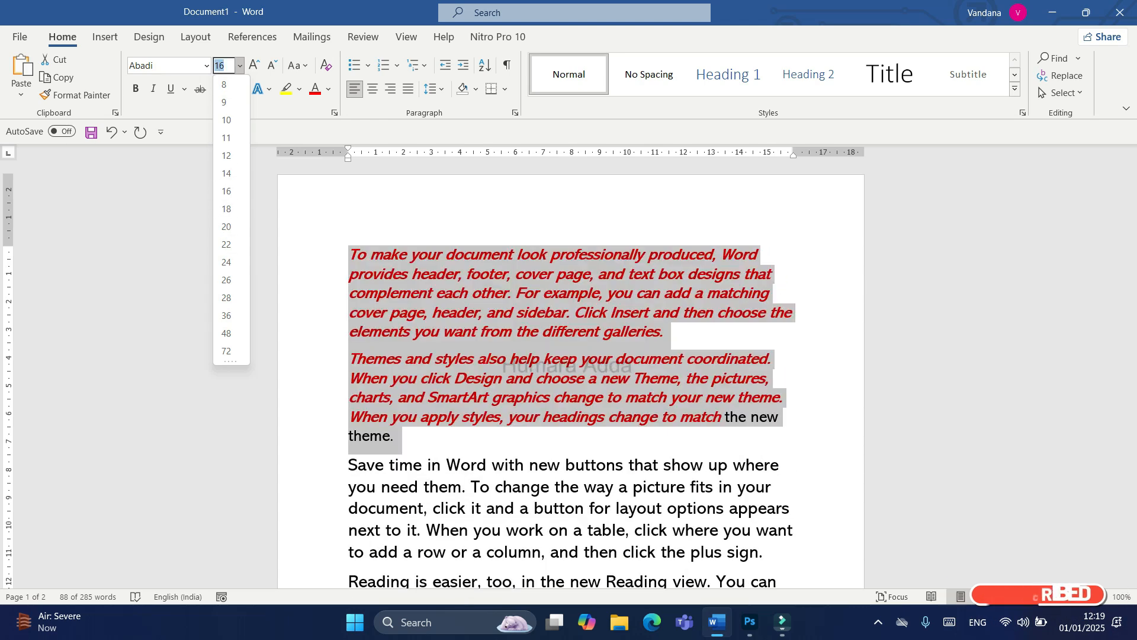
{"action": "type", "text": "15"}
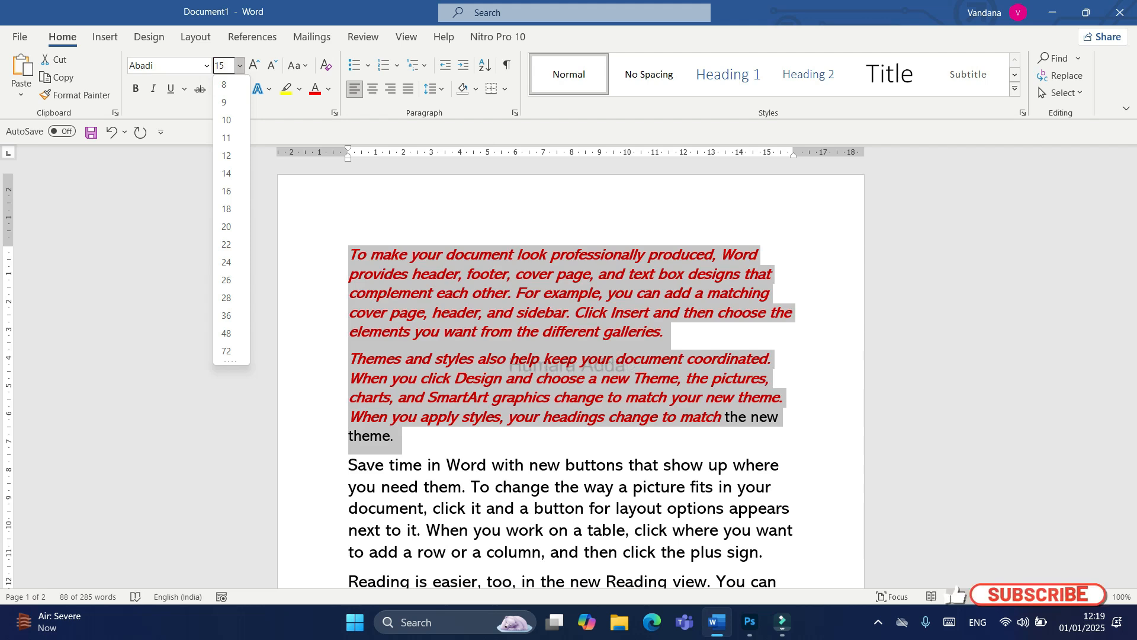
{"action": "key", "text": "Return"}
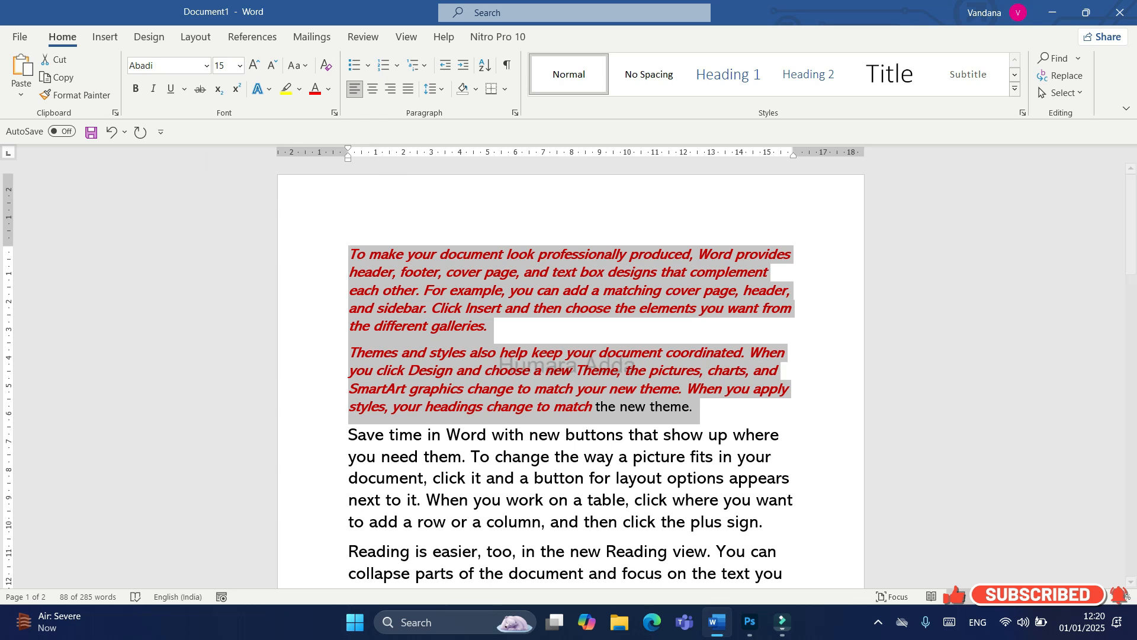
Step: Set the font size of the first two paragraphs to the custom value 13.5 and deselect the text
{"action": "type", "text": "13.5"}
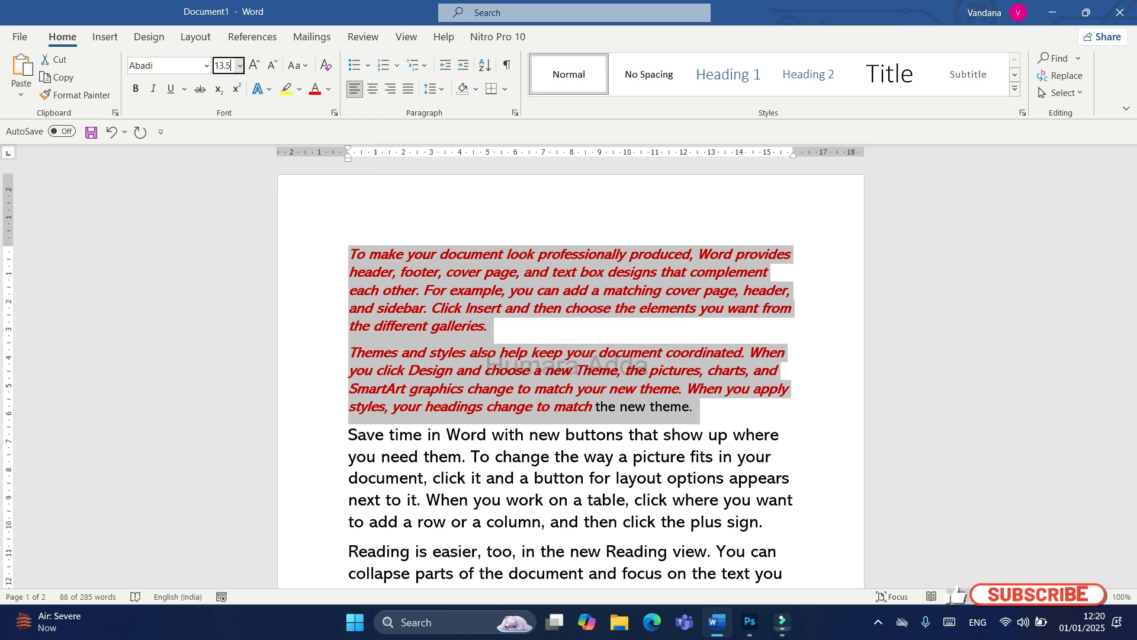
{"action": "key", "text": "Return"}
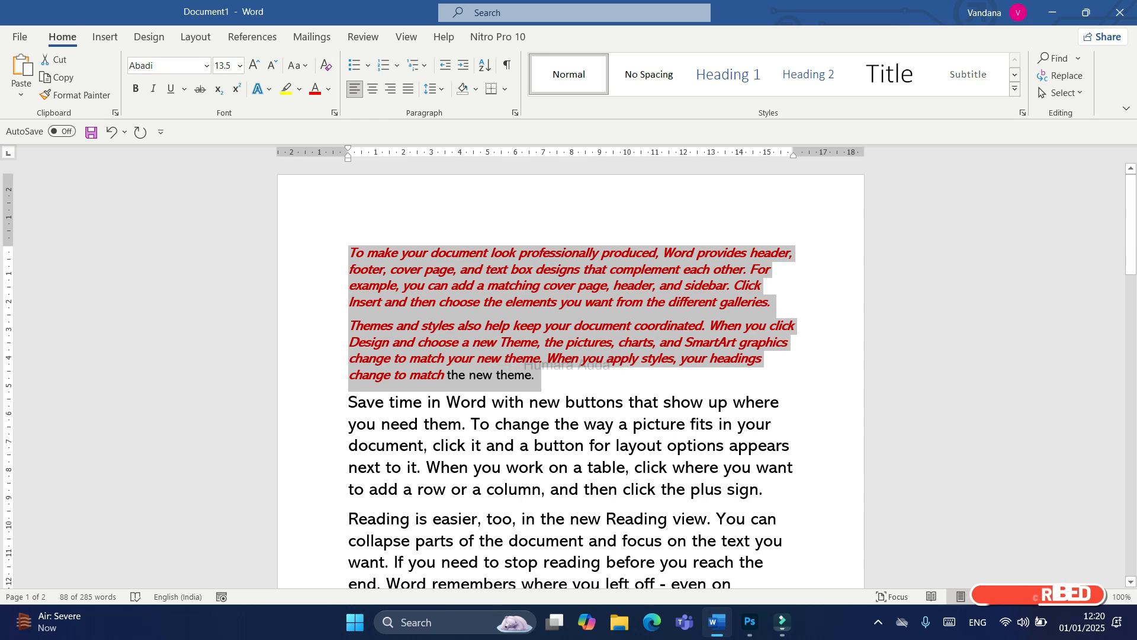
{"action": "left_click", "coordinate": [563, 343]}
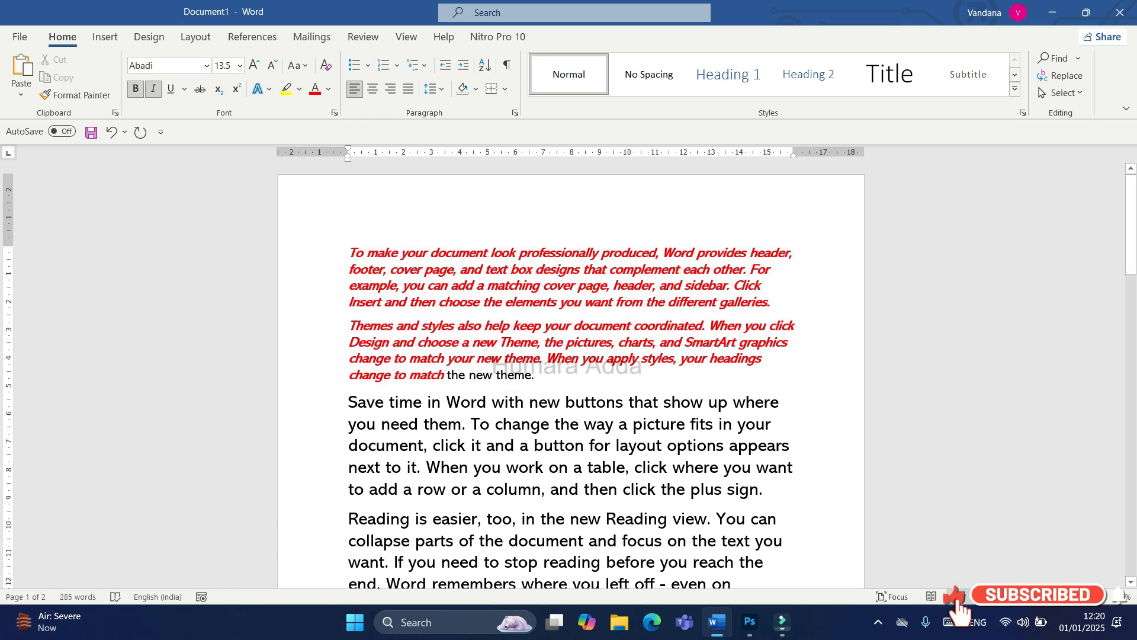
Step: Apply a wavy underline to the second paragraph's first line, "Themes and styles also help keep your document coordinated. When you click"
{"action": "left_click_drag", "start_coordinate": [349, 326], "coordinate": [796, 326]}
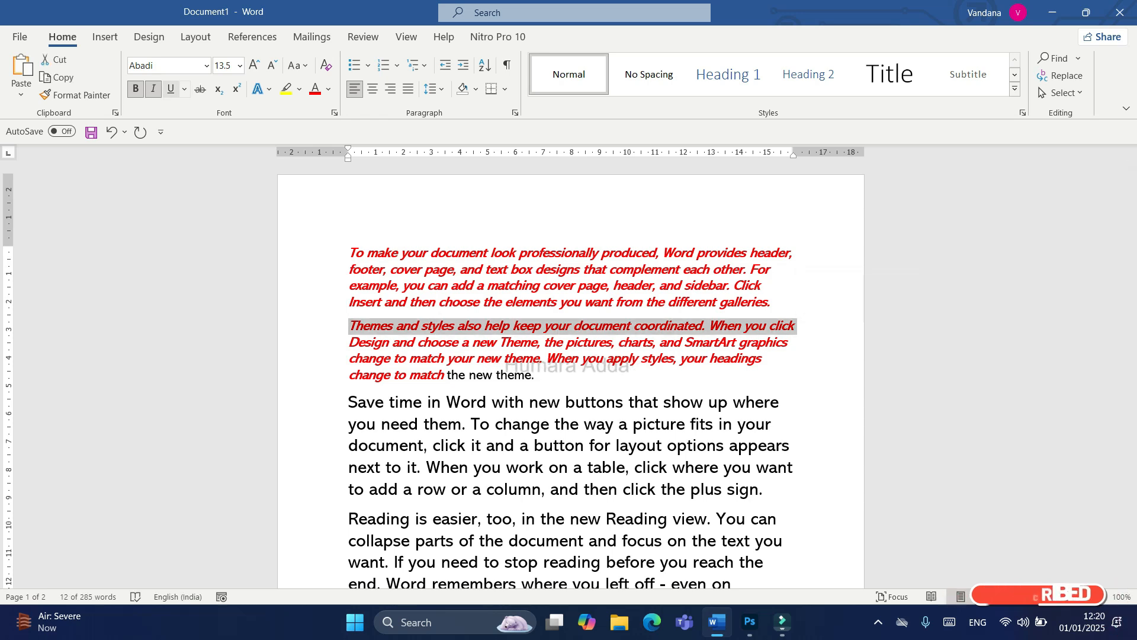
{"action": "left_click", "coordinate": [171, 89]}
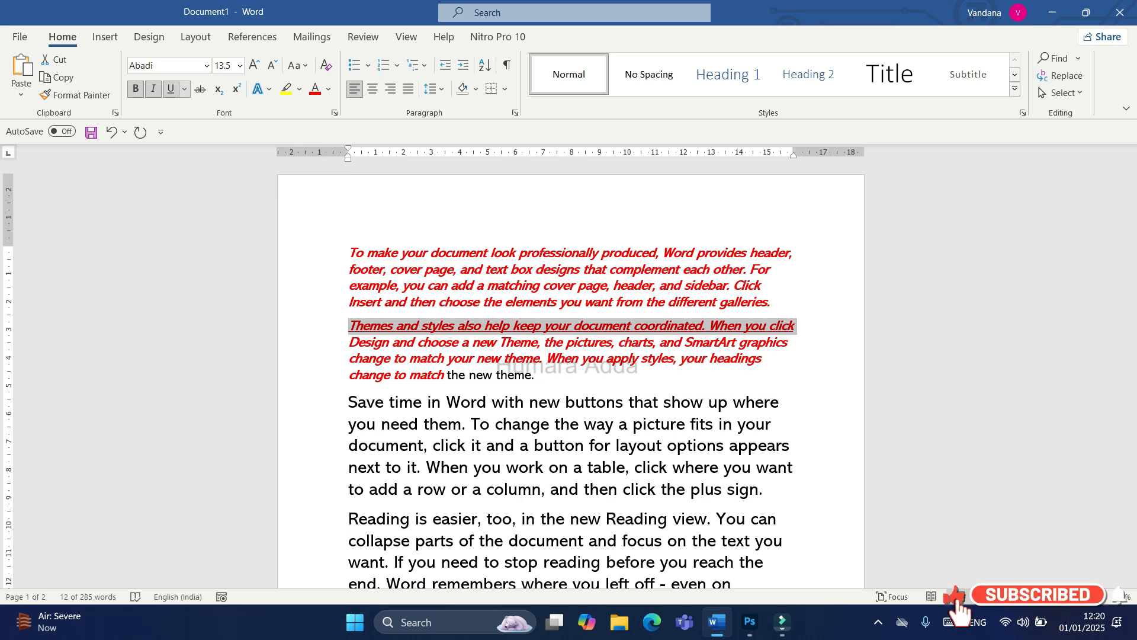
{"action": "left_click", "coordinate": [184, 89]}
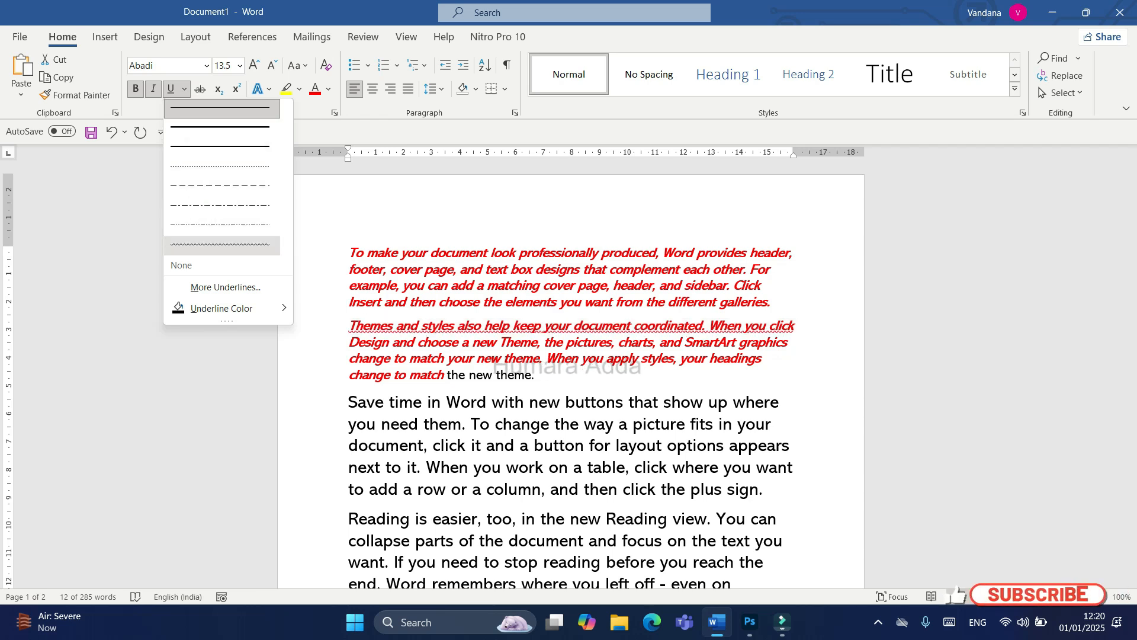
{"action": "left_click", "coordinate": [221, 245]}
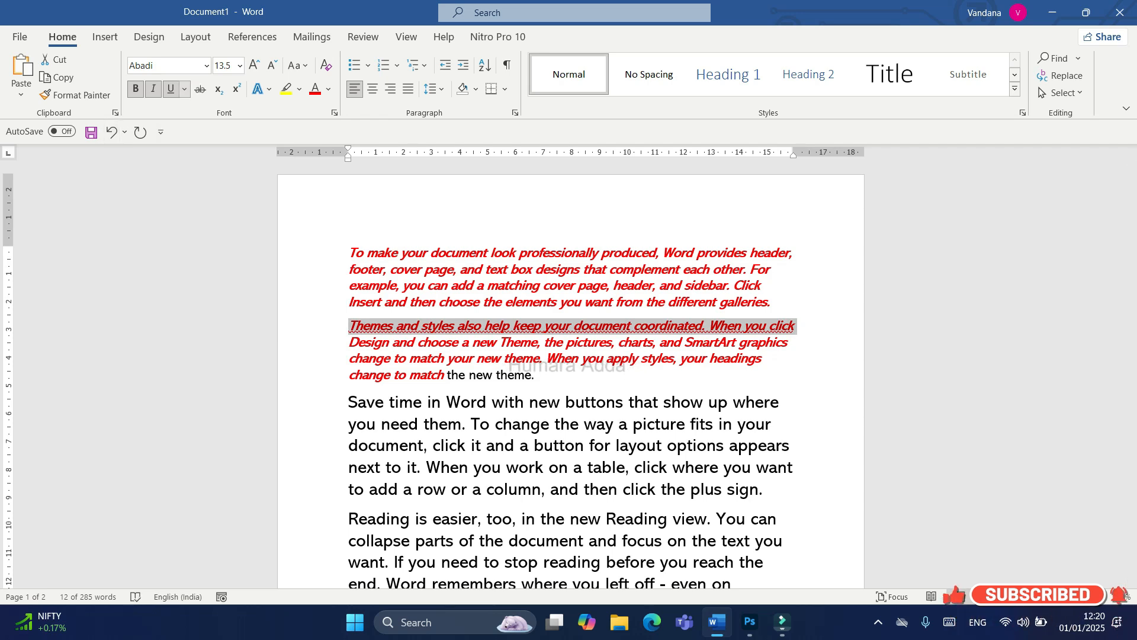
Step: Set the underline colour of the "Themes and styles" line to the black theme colour
{"action": "left_click", "coordinate": [185, 89]}
{"action": "mouse_move", "coordinate": [237, 308]}
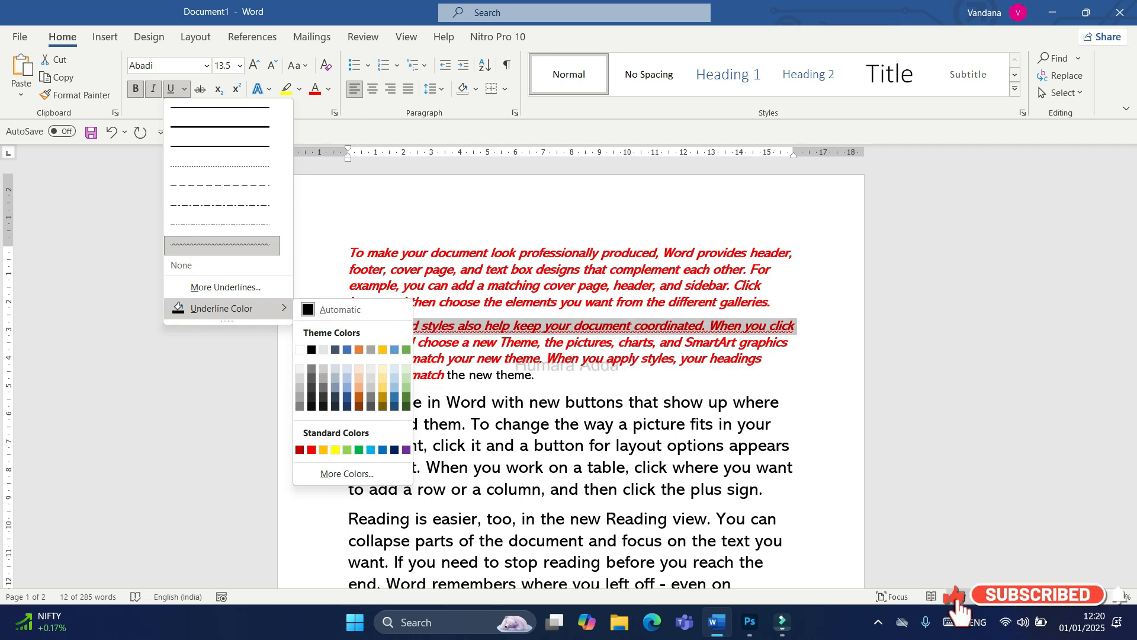
{"action": "left_click", "coordinate": [311, 350]}
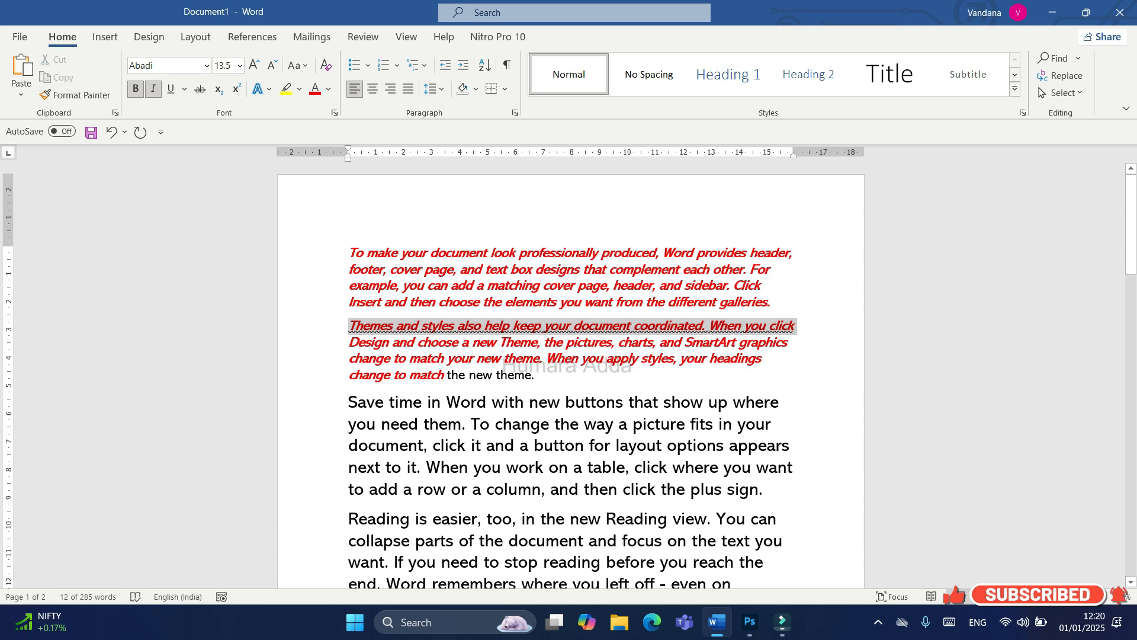
{"action": "left_click", "coordinate": [540, 342]}
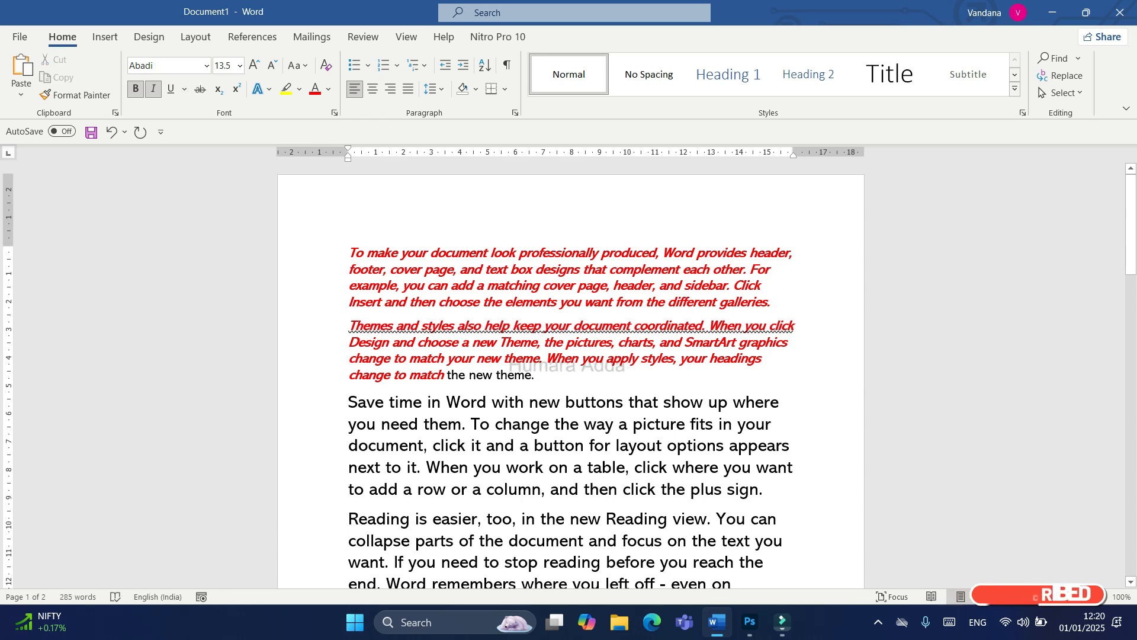
Step: Enlarge the wavy-underlined text, "Themes and styles" through "When you click", to font size 28
{"action": "left_click_drag", "start_coordinate": [797, 326], "coordinate": [349, 327]}
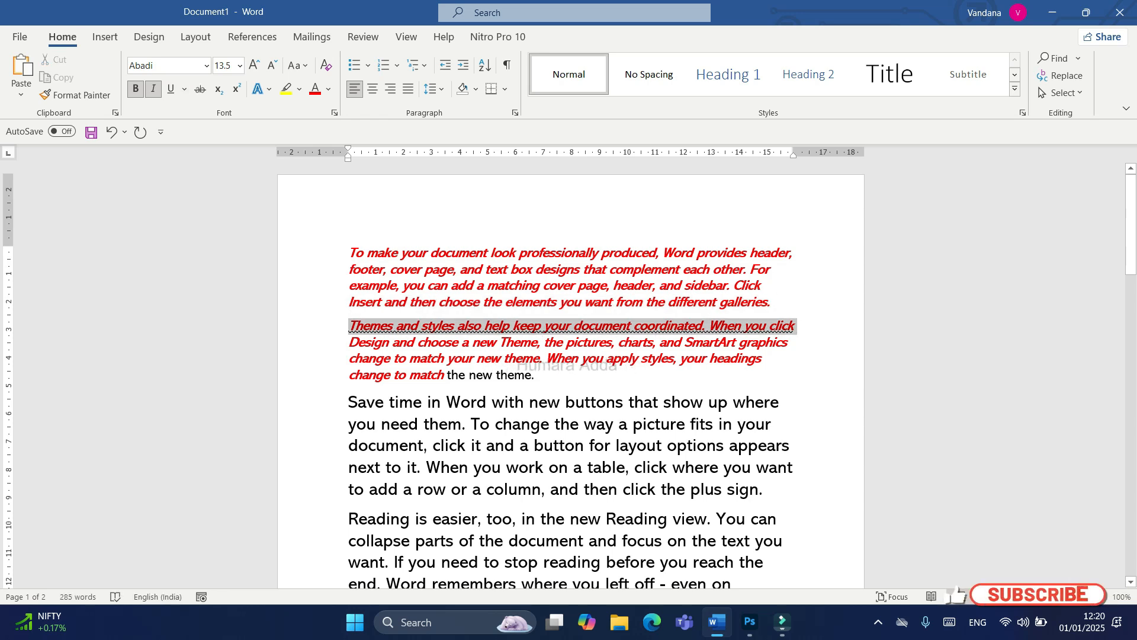
{"action": "left_click", "coordinate": [254, 65]}
{"action": "left_click", "coordinate": [255, 65]}
{"action": "left_click", "coordinate": [254, 66]}
{"action": "left_click", "coordinate": [254, 65]}
{"action": "left_click", "coordinate": [254, 65]}
{"action": "left_click", "coordinate": [254, 65]}
{"action": "left_click", "coordinate": [255, 65]}
{"action": "left_click", "coordinate": [254, 66]}
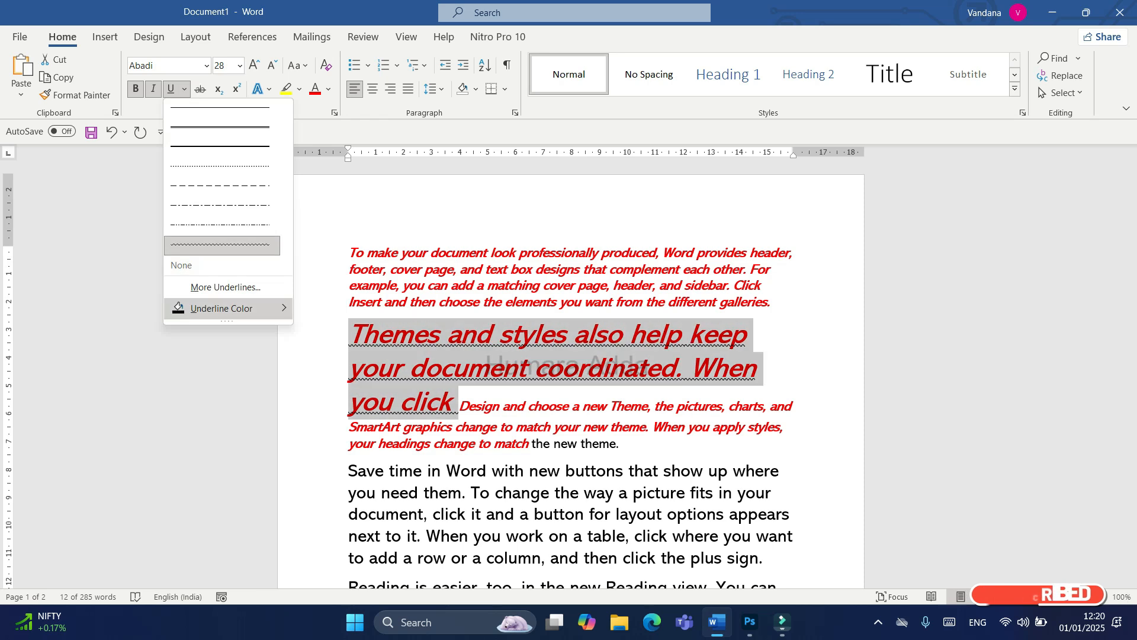
Step: Replace the enlarged text's underline style with a thick dashed line through the Font settings
{"action": "left_click", "coordinate": [226, 287]}
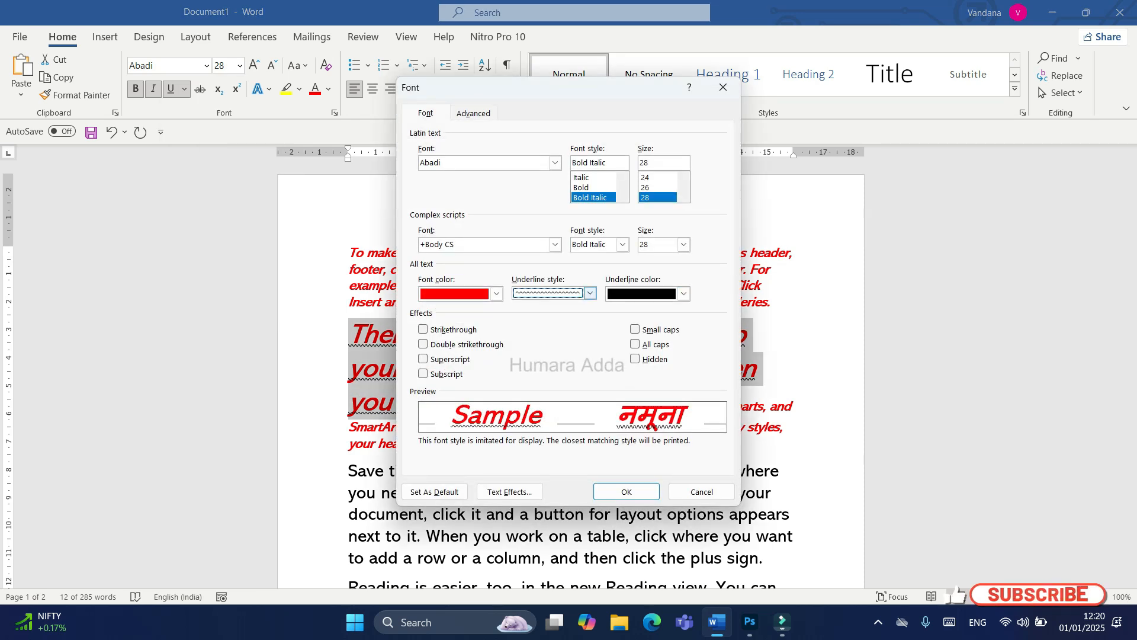
{"action": "left_click", "coordinate": [548, 323]}
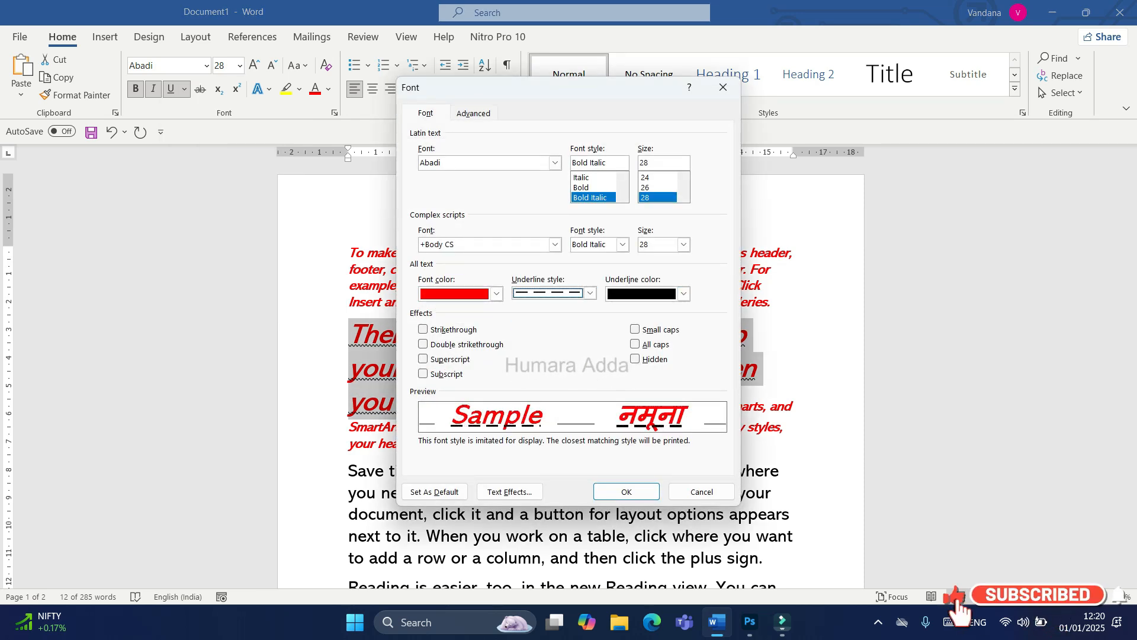
{"action": "key", "text": "Return"}
{"action": "left_click", "coordinate": [454, 409]}
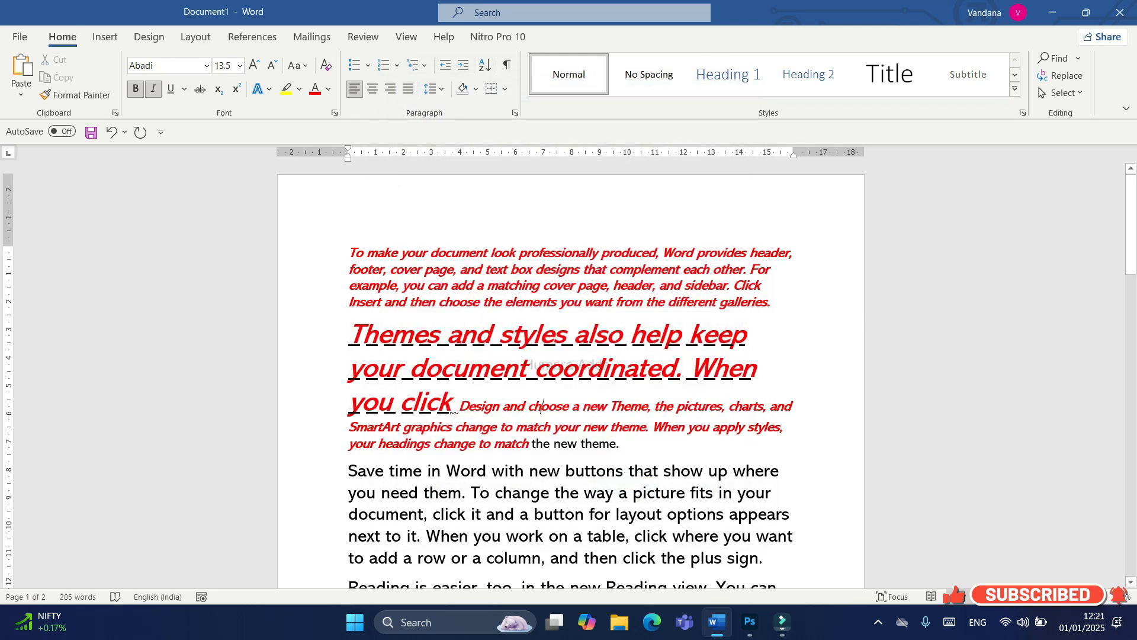
Step: Apply strikethrough to the word "Themes" at the start of the second paragraph
{"action": "left_click_drag", "start_coordinate": [772, 302], "coordinate": [669, 303]}
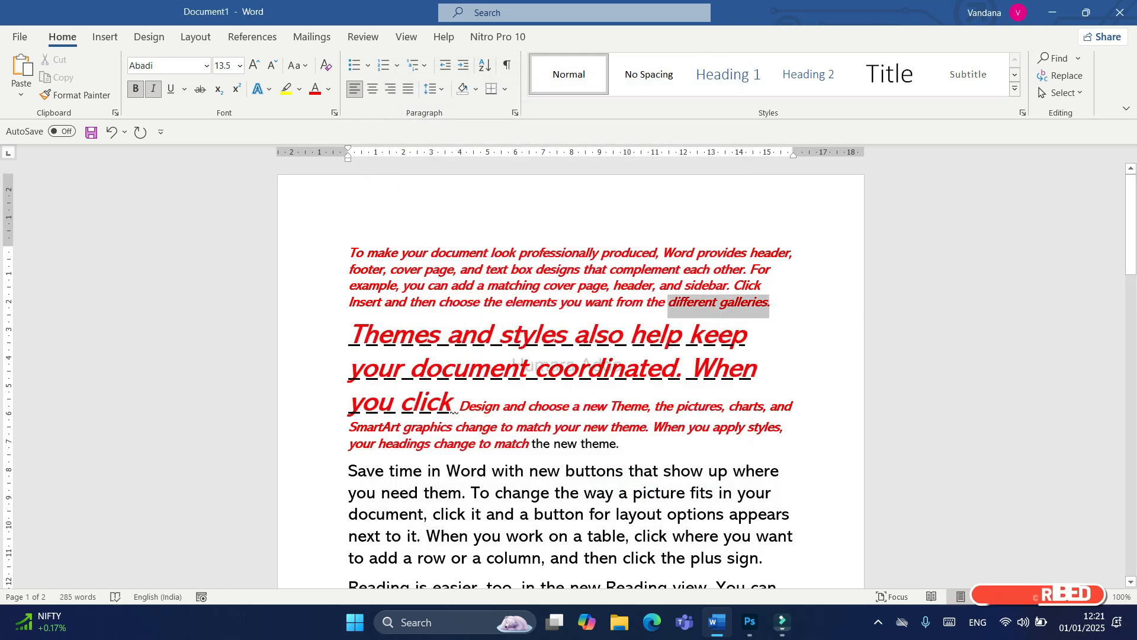
{"action": "left_click", "coordinate": [364, 334]}
{"action": "key", "text": "Home"}
{"action": "key", "text": "shift+Right"}
{"action": "key", "text": "shift+Right"}
{"action": "key", "text": "shift+Right"}
{"action": "key", "text": "shift+Right"}
{"action": "key", "text": "shift+Right"}
{"action": "key", "text": "shift+Right"}
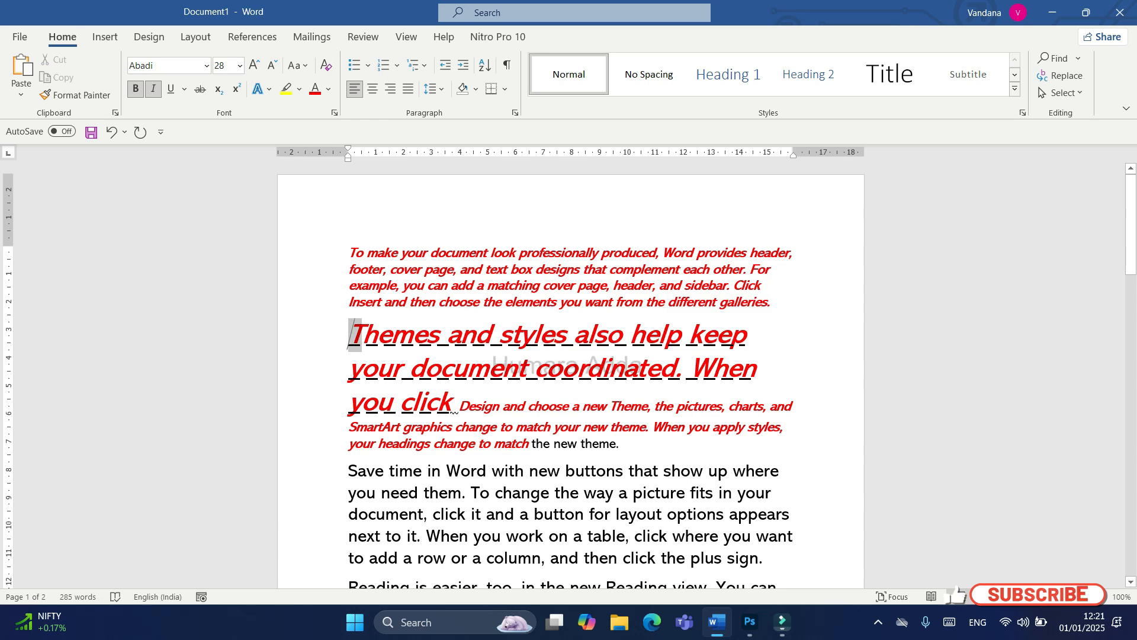
{"action": "key", "text": "shift+Right"}
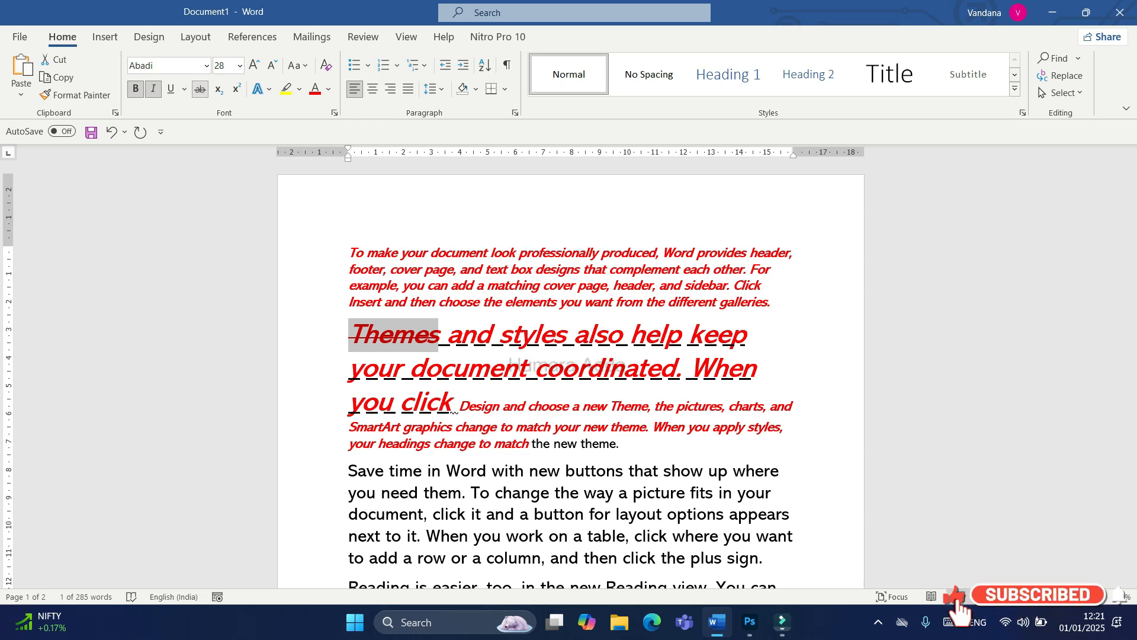
Step: Add a new line reading "10th" after the first paragraph and format its "th" as superscript
{"action": "left_click", "coordinate": [506, 302]}
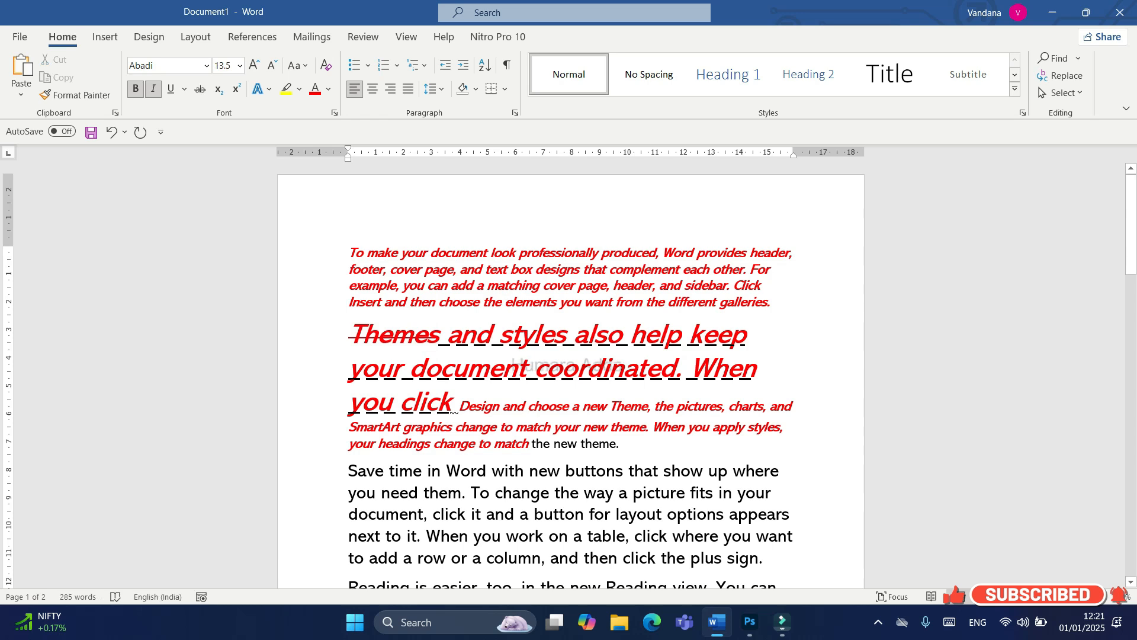
{"action": "key", "text": "Return"}
{"action": "type", "text": "1"}
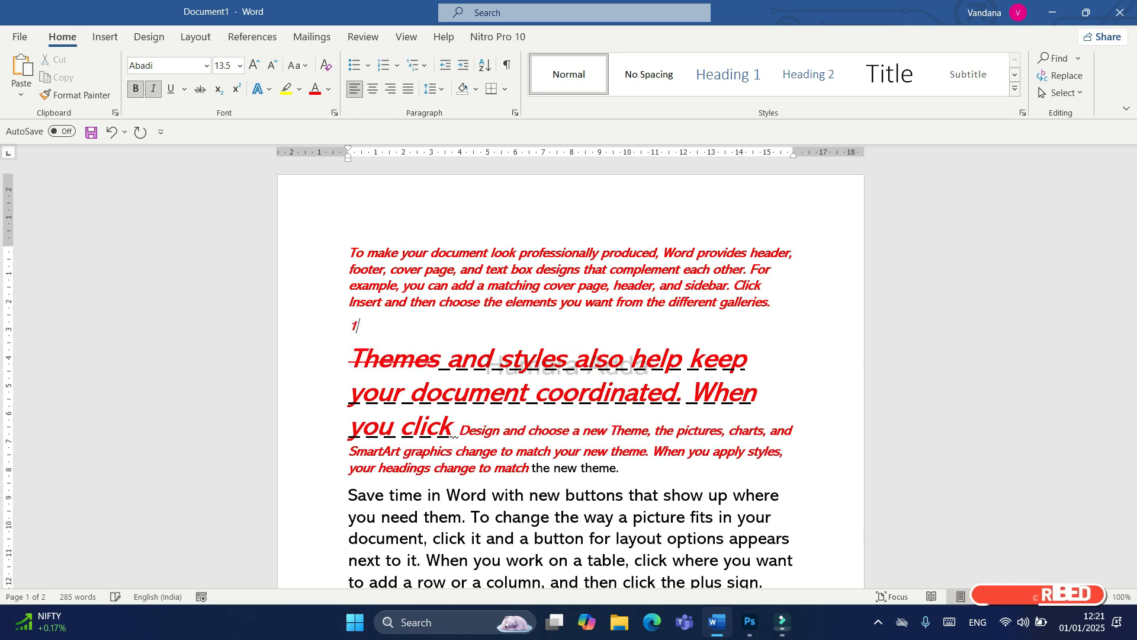
{"action": "type", "text": "0th"}
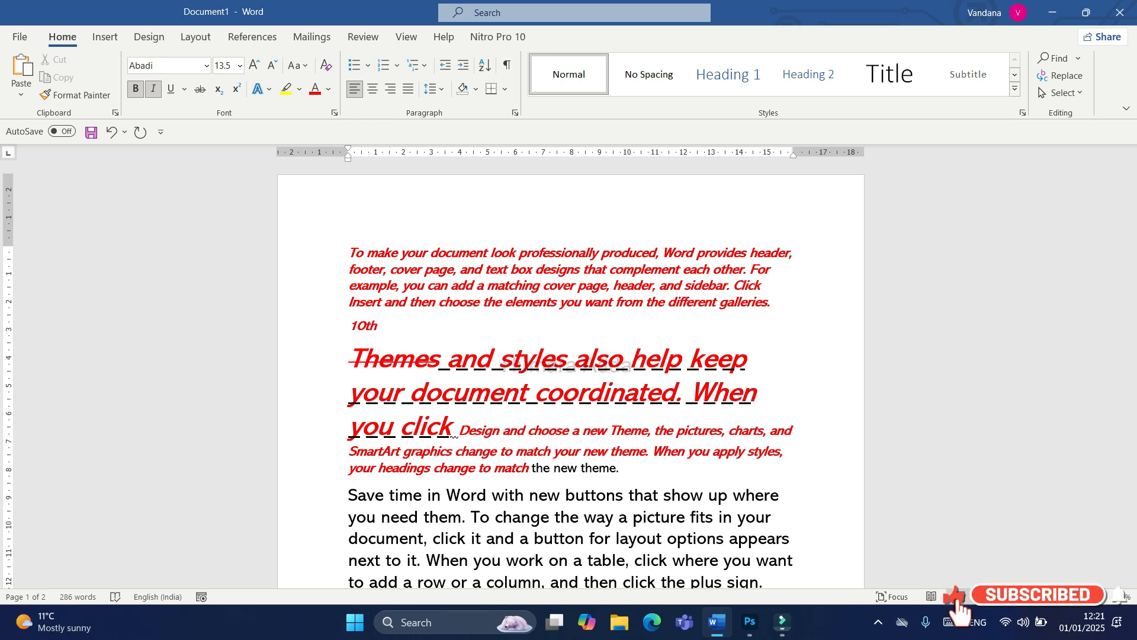
{"action": "key", "text": "shift+Left"}
{"action": "key", "text": "ctrl+equal"}
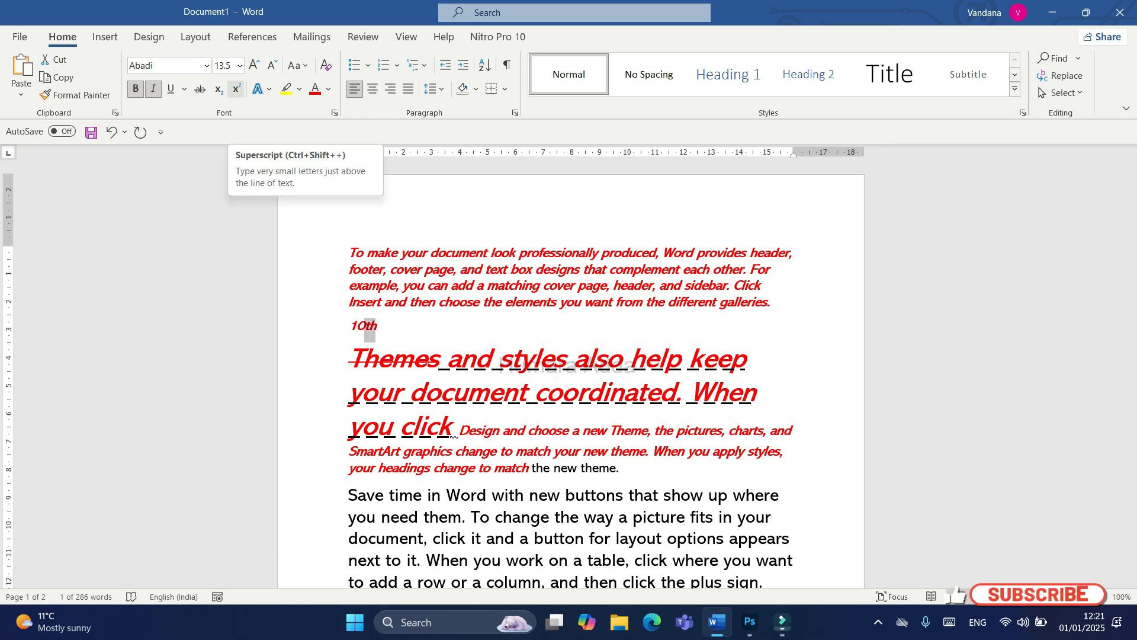
{"action": "left_click", "coordinate": [236, 89]}
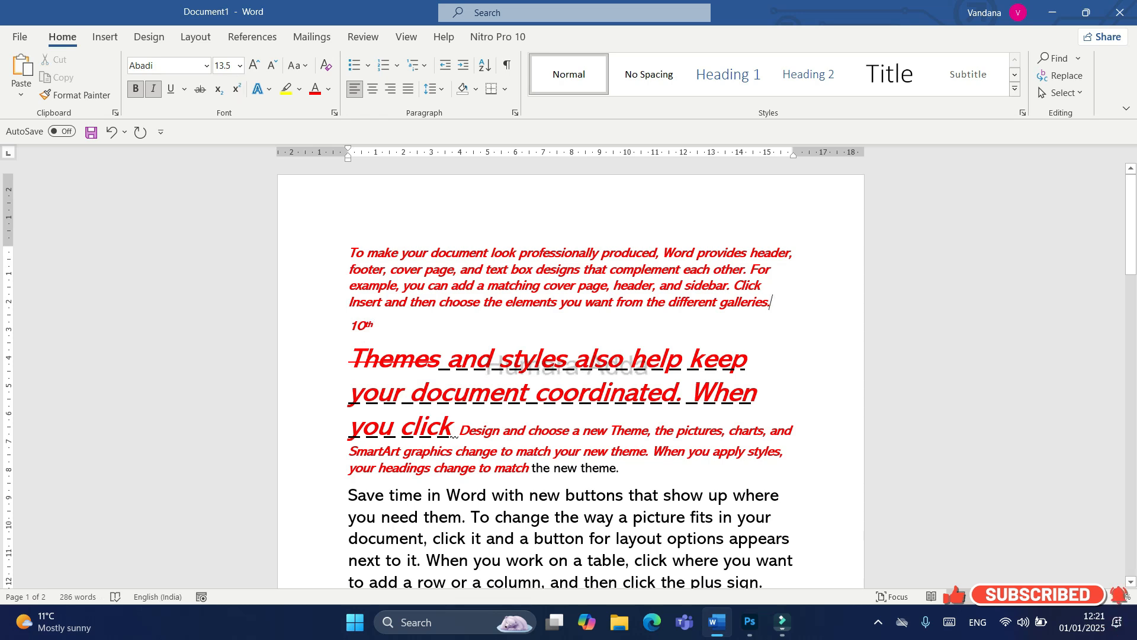
Step: Add a line reading "H2" above the "10th" line and format its 2 as subscript
{"action": "key", "text": "Return"}
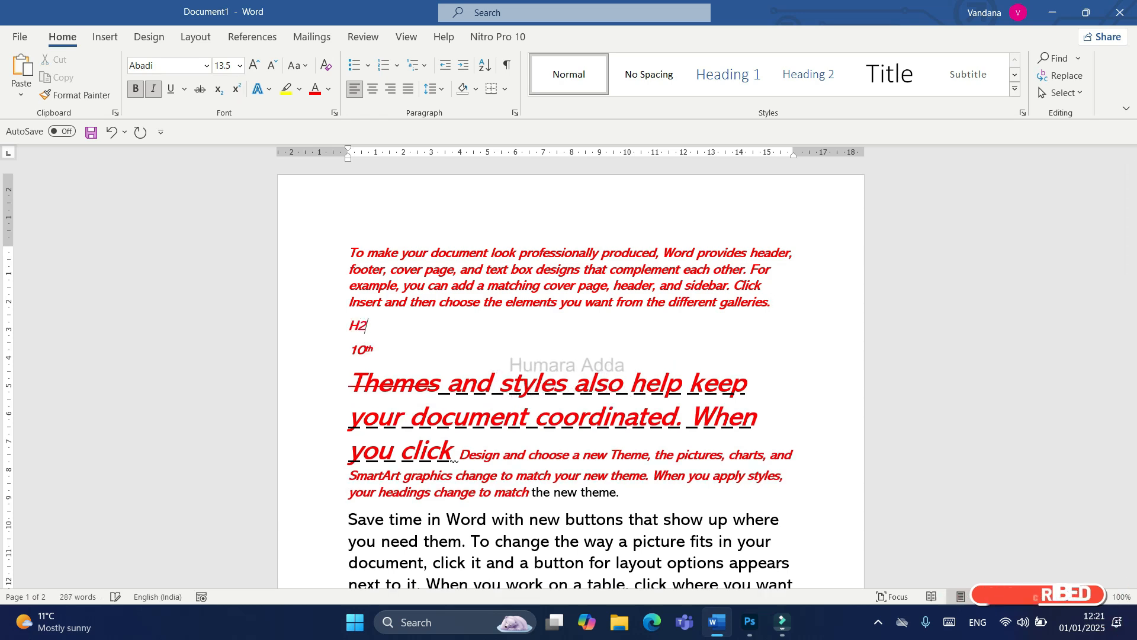
{"action": "key", "text": "shift+Left"}
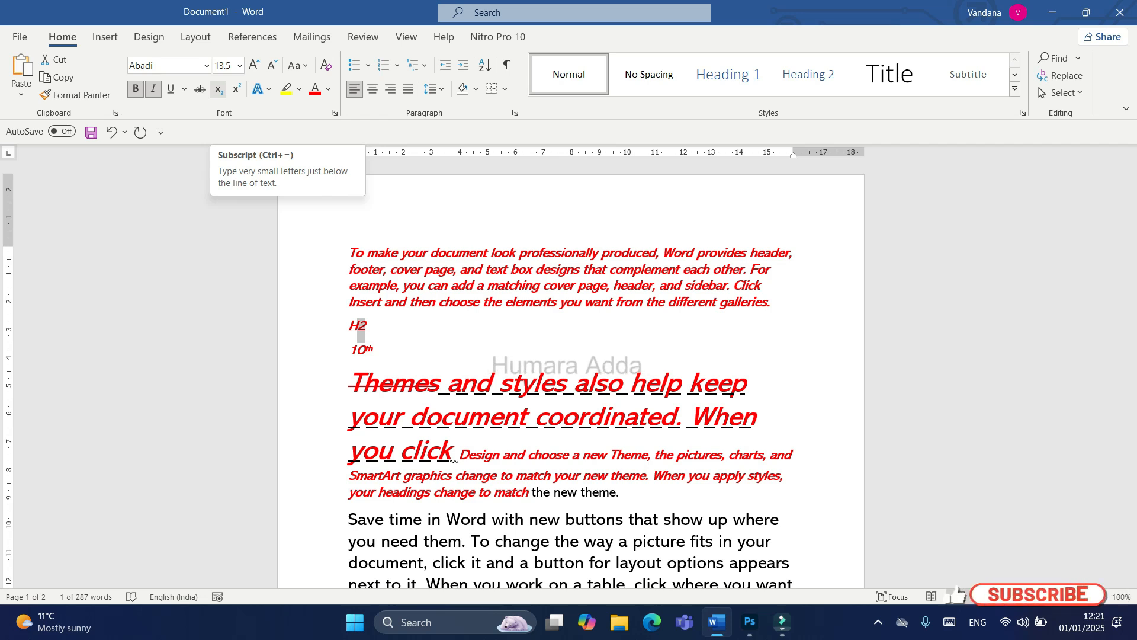
{"action": "left_click", "coordinate": [218, 89]}
{"action": "left_click", "coordinate": [749, 382]}
Step: Apply the blue-outlined text effect to the first paragraph and enlarge its font size to 18
{"action": "left_click_drag", "start_coordinate": [772, 303], "coordinate": [350, 253]}
{"action": "left_click", "coordinate": [774, 302]}
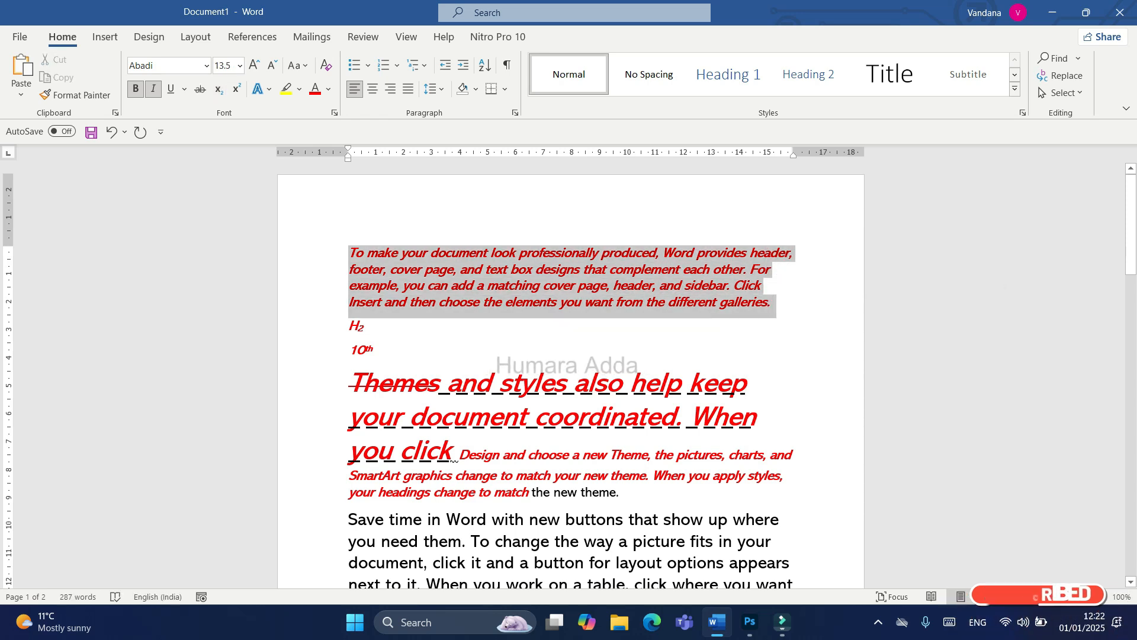
{"action": "left_click", "coordinate": [269, 89]}
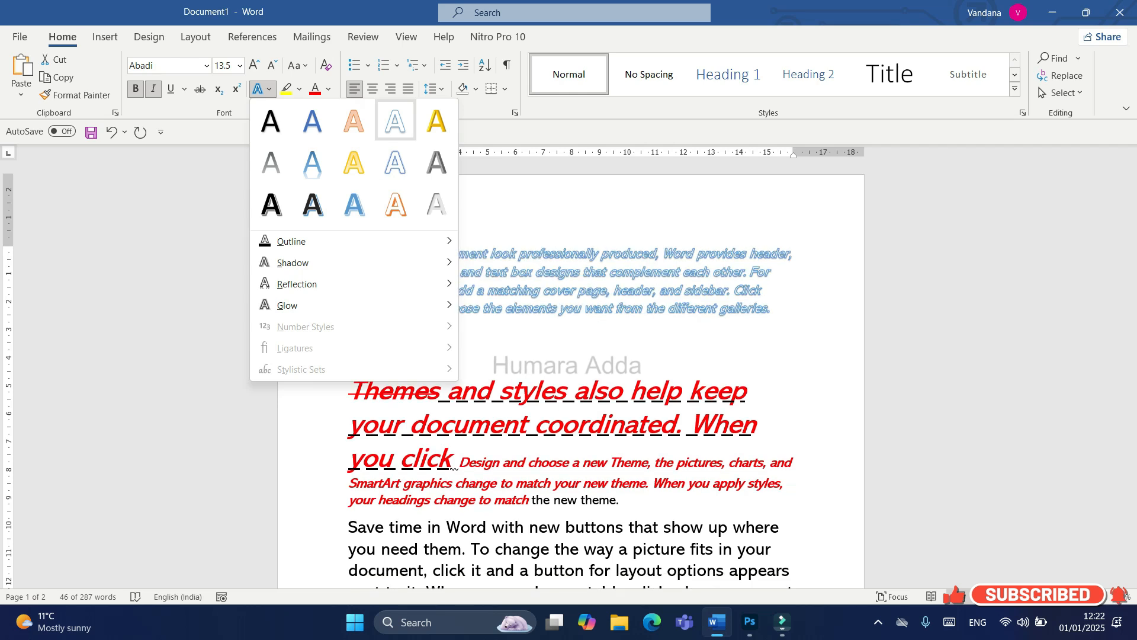
{"action": "left_click", "coordinate": [395, 161]}
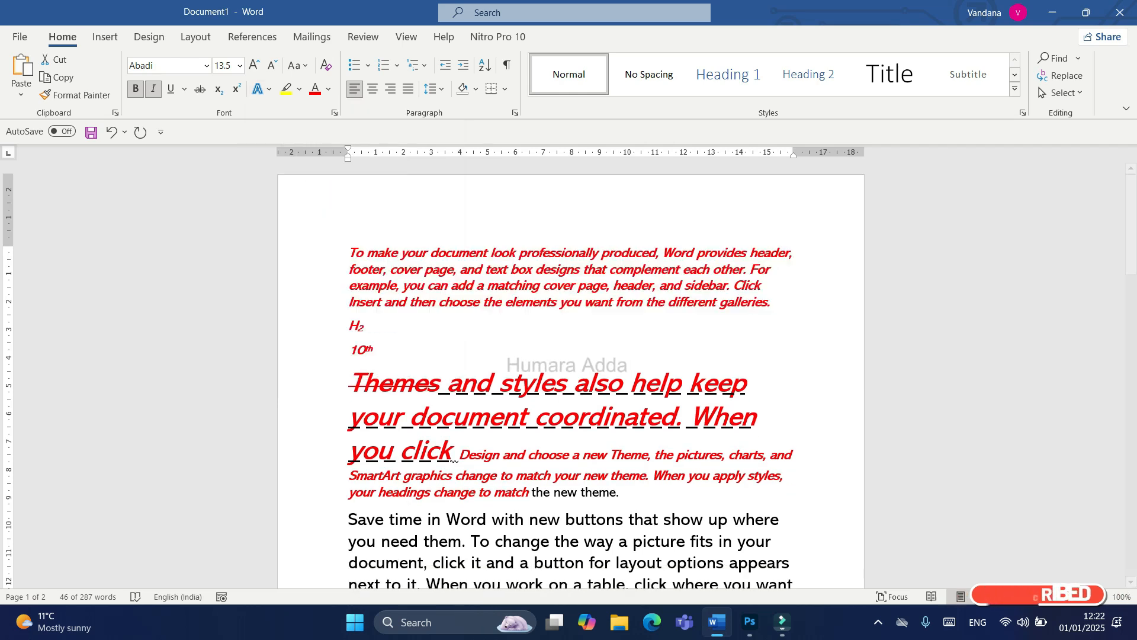
{"action": "left_click", "coordinate": [254, 65]}
{"action": "left_click", "coordinate": [254, 65]}
{"action": "left_click", "coordinate": [254, 66]}
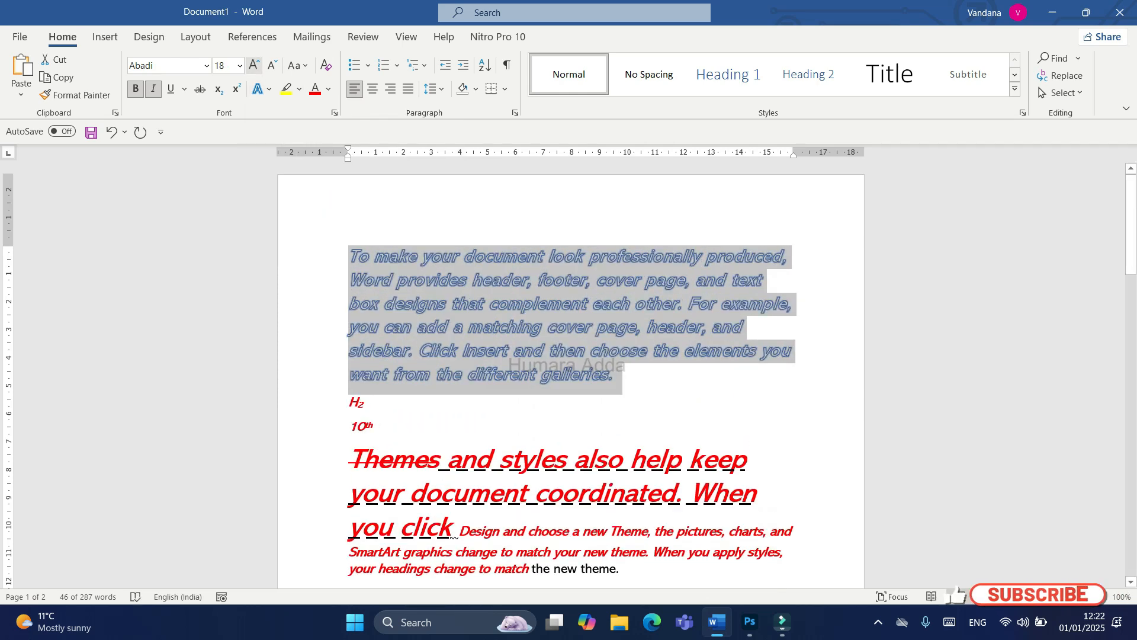
Step: Give the first paragraph's text a red outline and an outer shadow using the text effects
{"action": "left_click", "coordinate": [262, 89]}
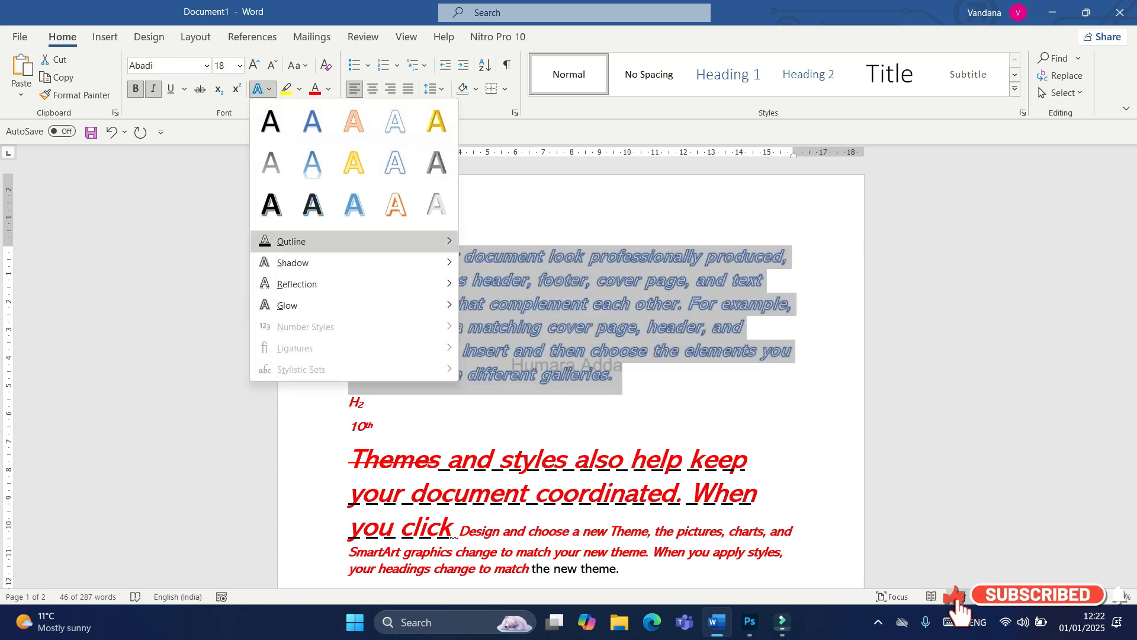
{"action": "mouse_move", "coordinate": [354, 241]}
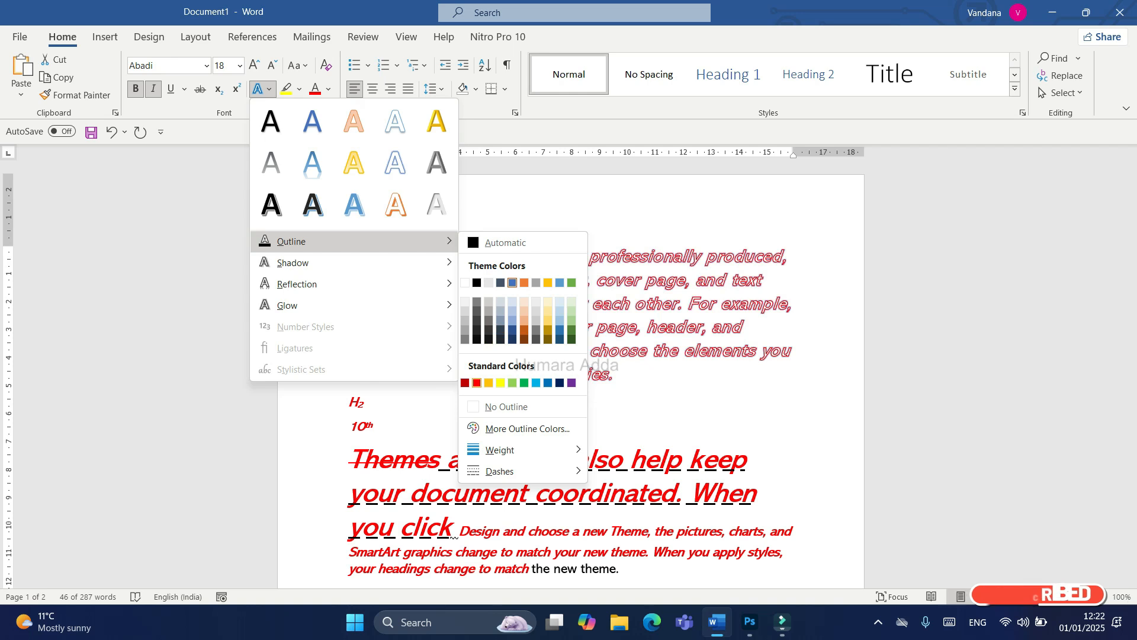
{"action": "left_click", "coordinate": [477, 383]}
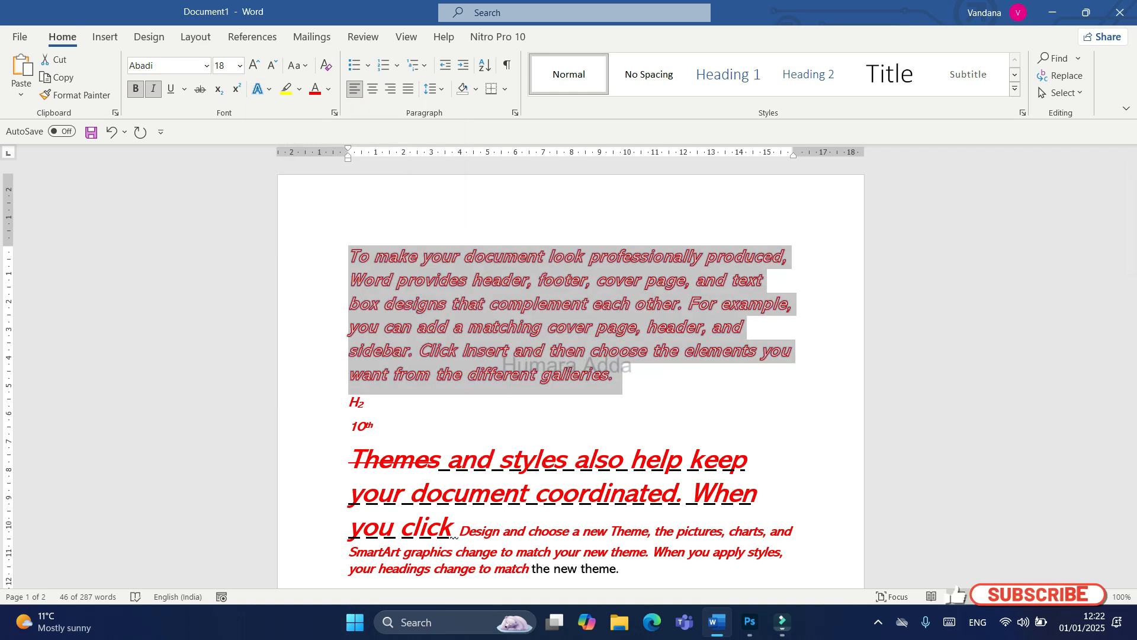
{"action": "left_click", "coordinate": [261, 89]}
{"action": "mouse_move", "coordinate": [293, 263]}
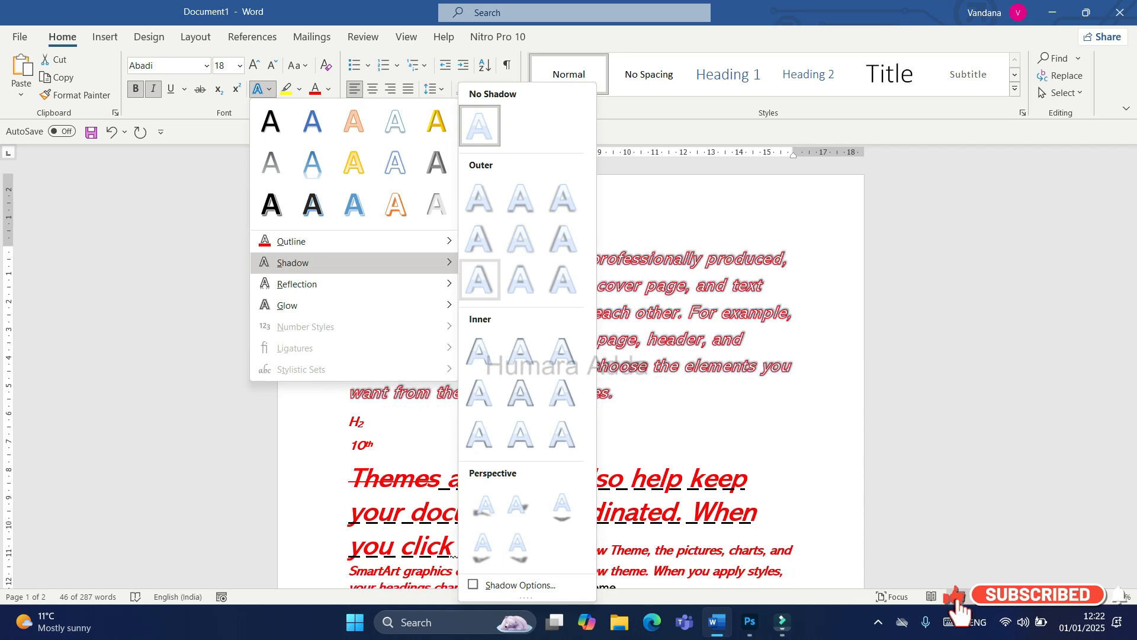
{"action": "left_click", "coordinate": [478, 278]}
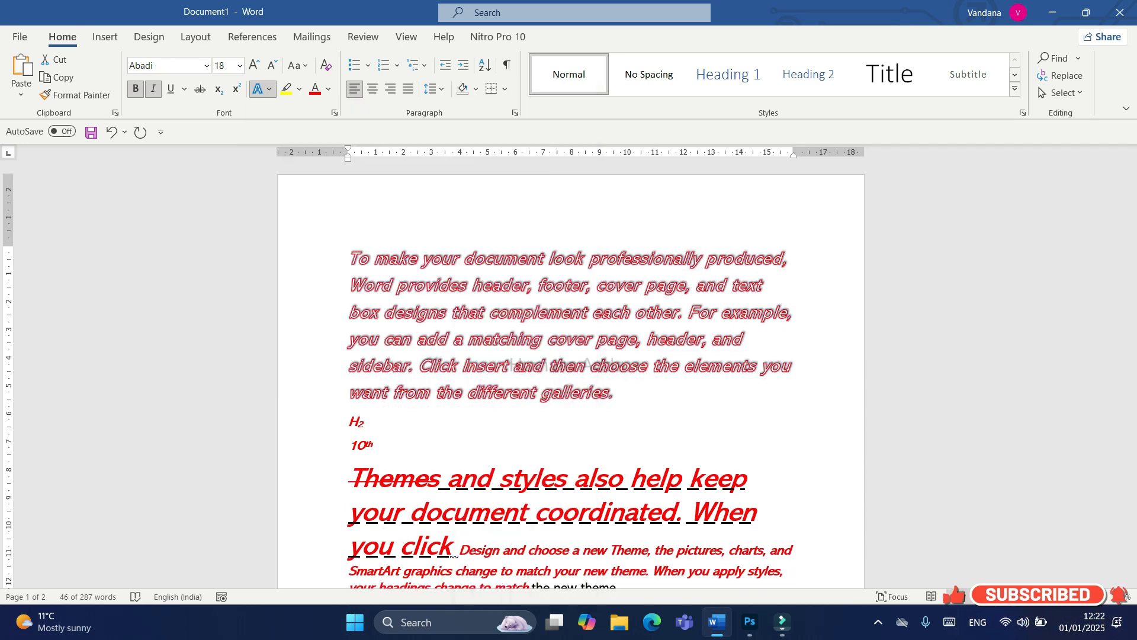
Step: Add the first reflection variation and a green glow to the first paragraph's text
{"action": "left_click", "coordinate": [258, 89]}
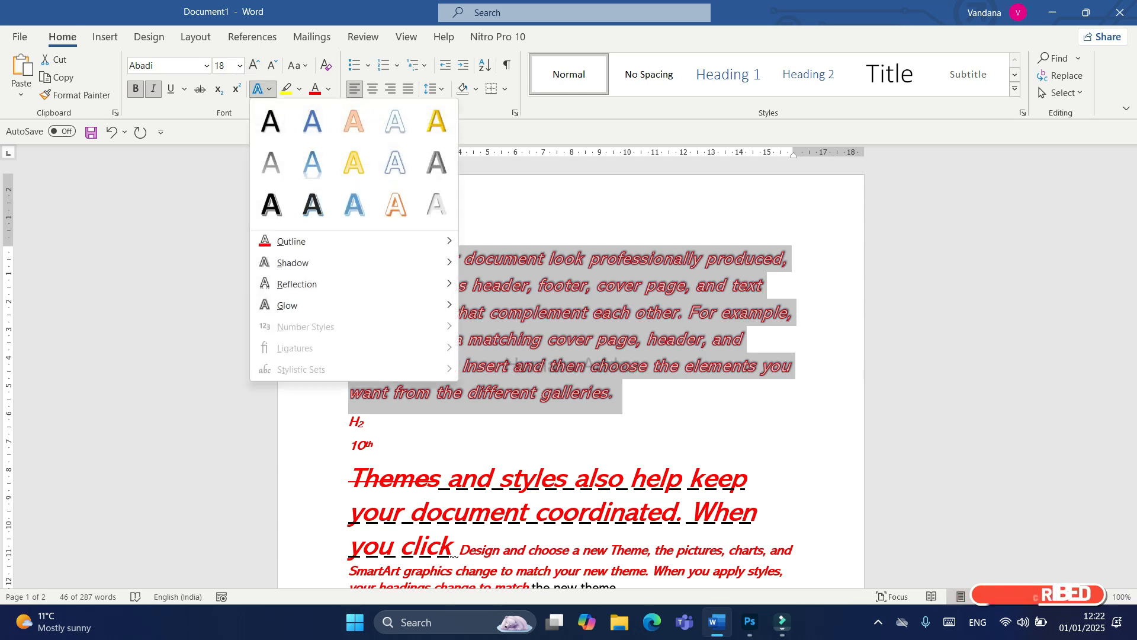
{"action": "mouse_move", "coordinate": [356, 284]}
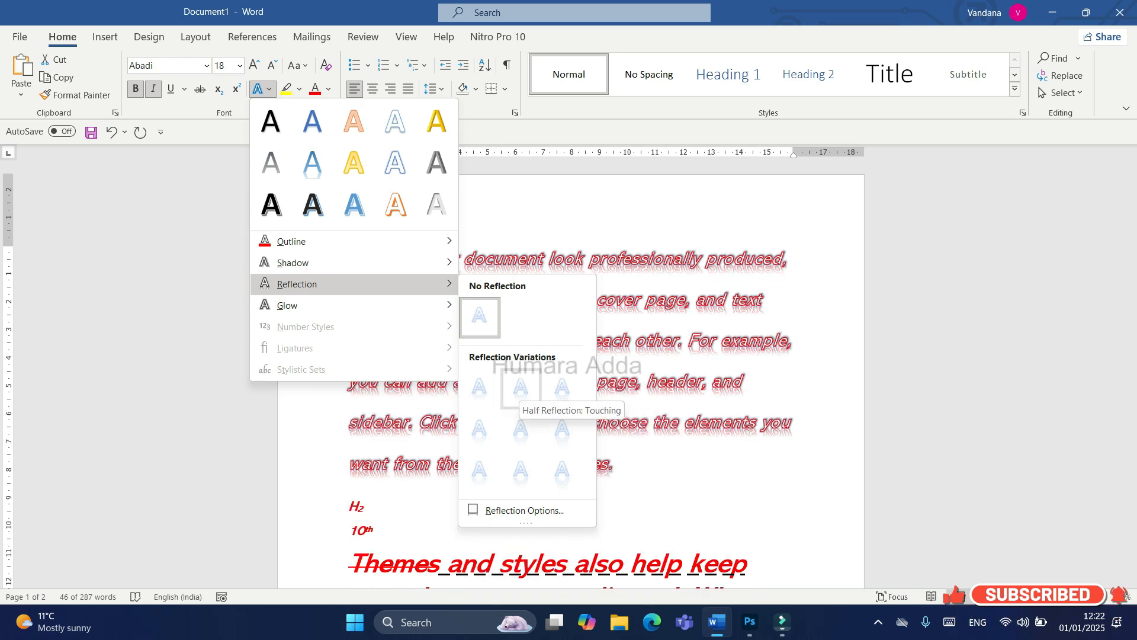
{"action": "left_click", "coordinate": [479, 389]}
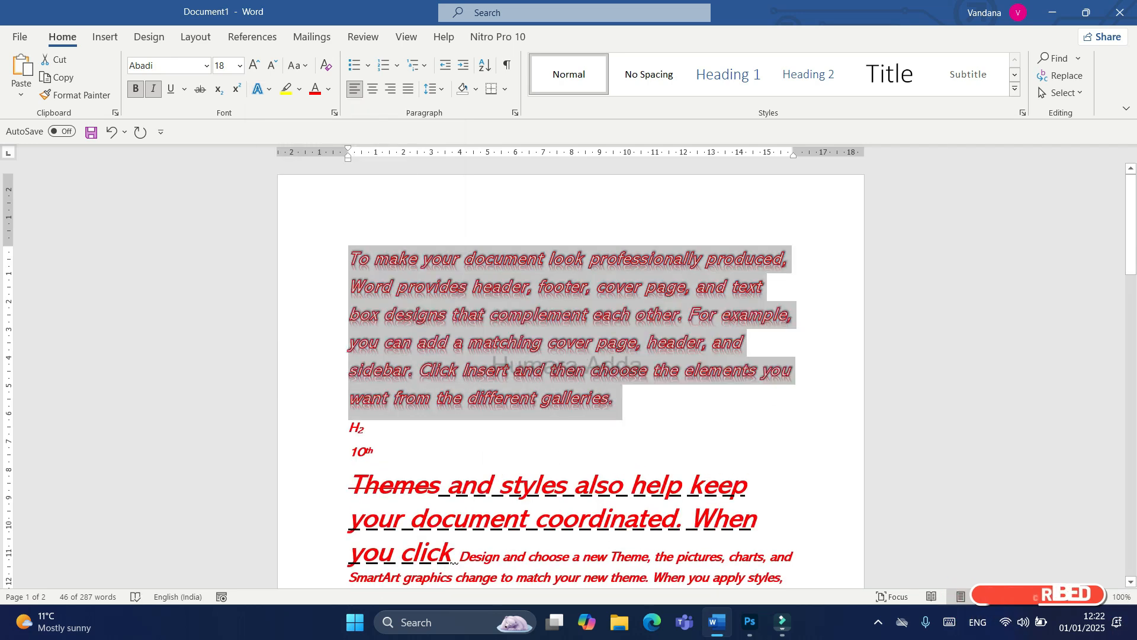
{"action": "left_click", "coordinate": [268, 89]}
{"action": "mouse_move", "coordinate": [355, 305]}
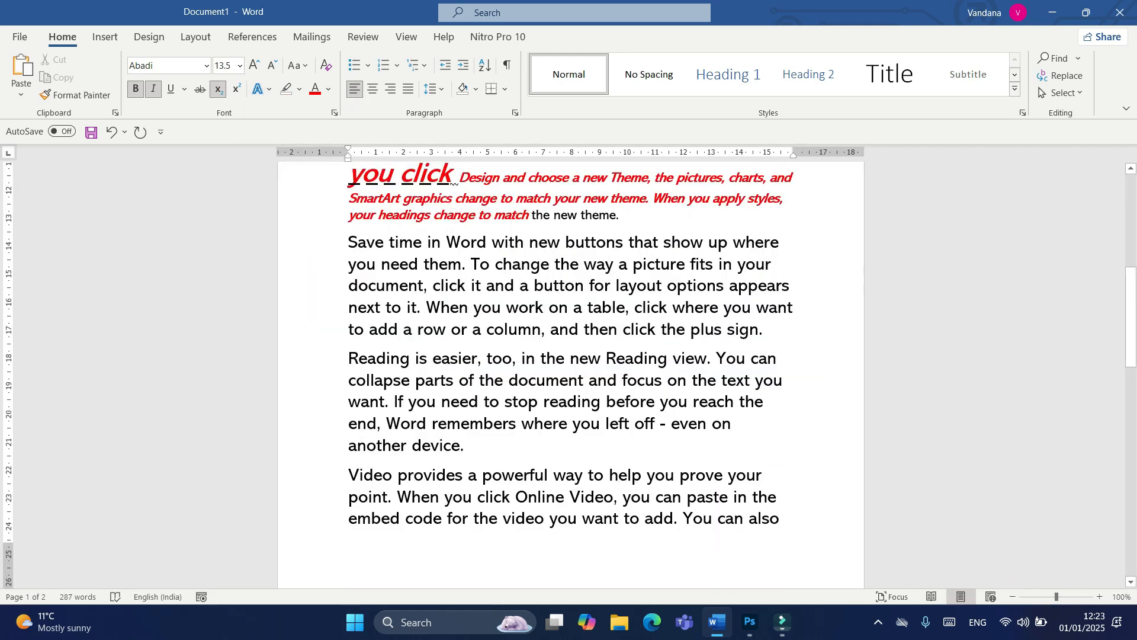
Step: Highlight the whole "Reading is easier" paragraph in yellow
{"action": "left_click_drag", "start_coordinate": [349, 359], "coordinate": [473, 446]}
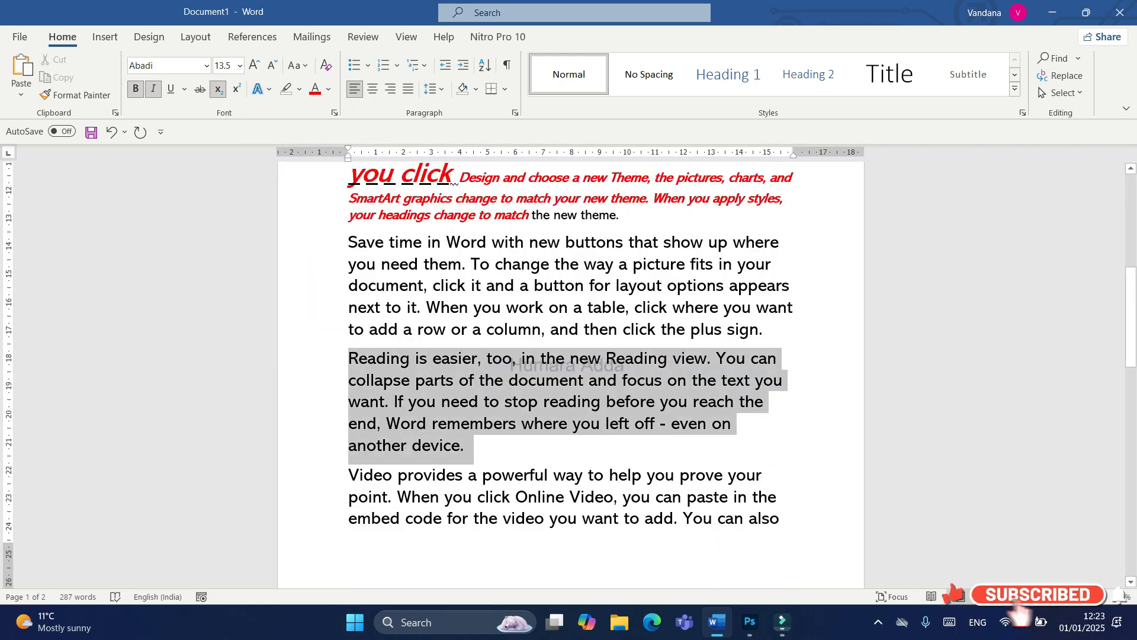
{"action": "left_click", "coordinate": [299, 89]}
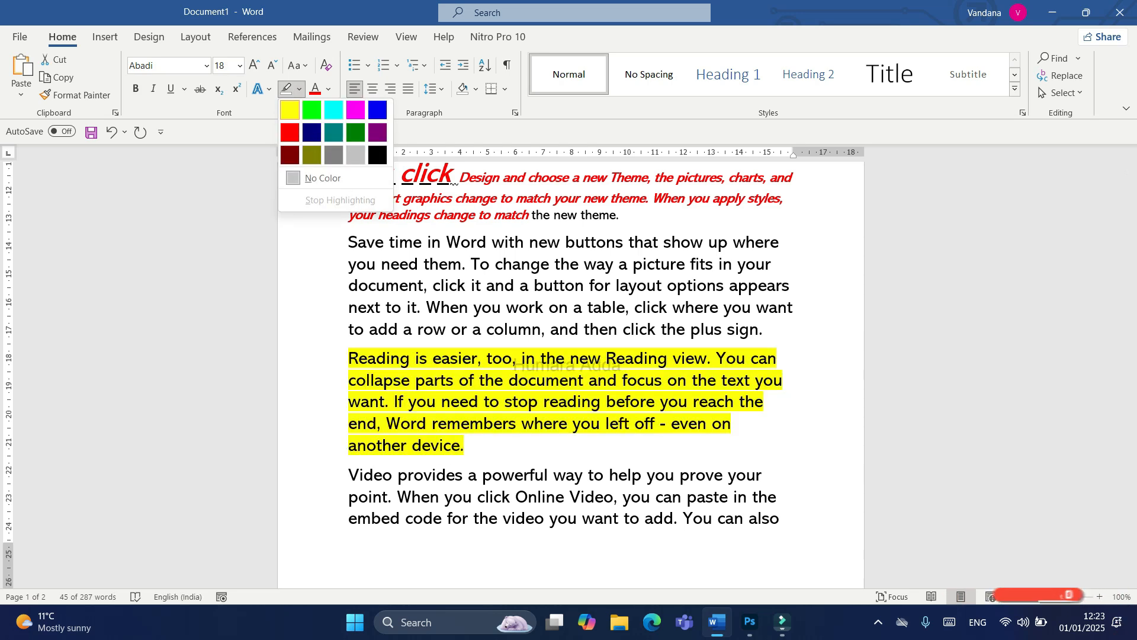
{"action": "left_click", "coordinate": [290, 110]}
Step: Change the font color of the text from "next to it" through "plus sign." to standard blue
{"action": "left_click_drag", "start_coordinate": [764, 329], "coordinate": [348, 307]}
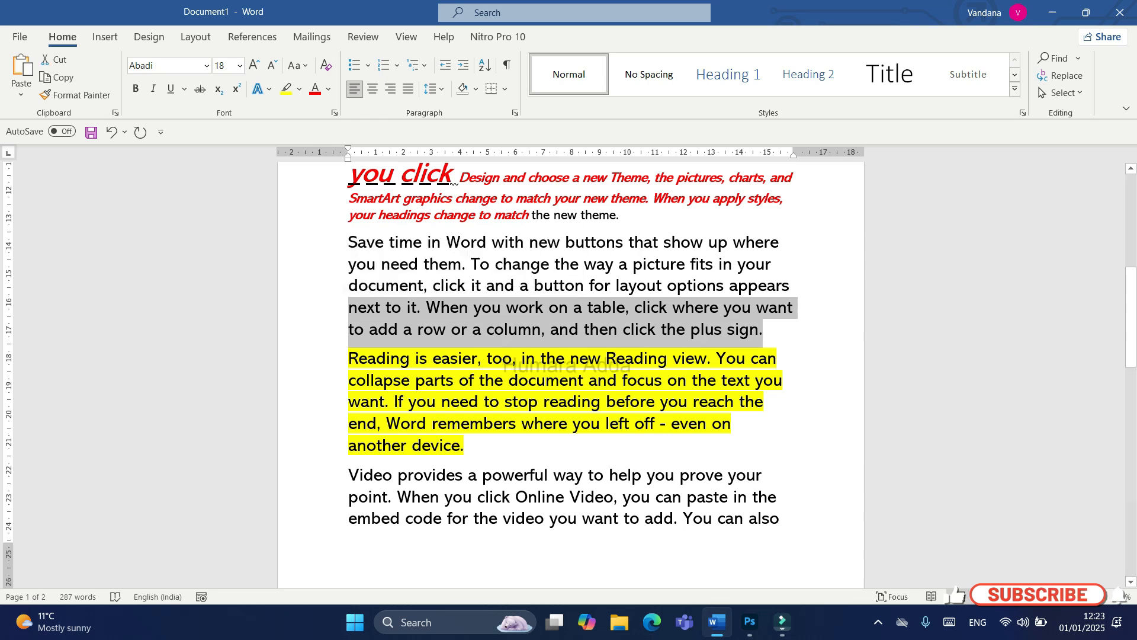
{"action": "left_click", "coordinate": [328, 88]}
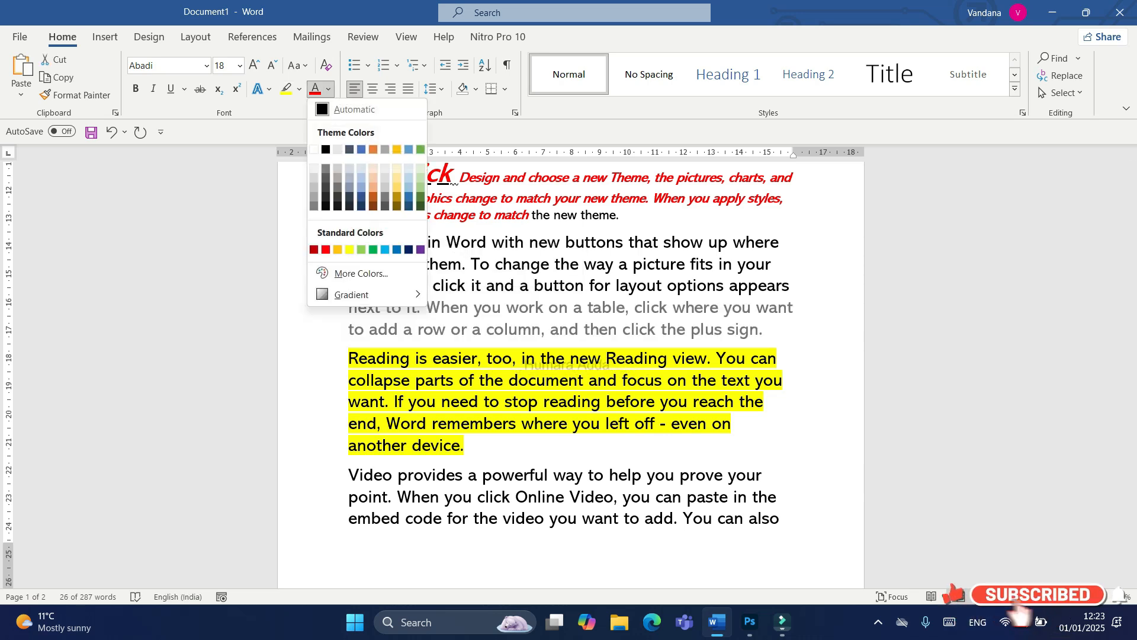
{"action": "left_click", "coordinate": [397, 249]}
Step: Clear all formatting from the first paragraph, "To make your document look professionally produced"
{"action": "scroll", "coordinate": [571, 375], "scroll_direction": "up", "scroll_amount": 2}
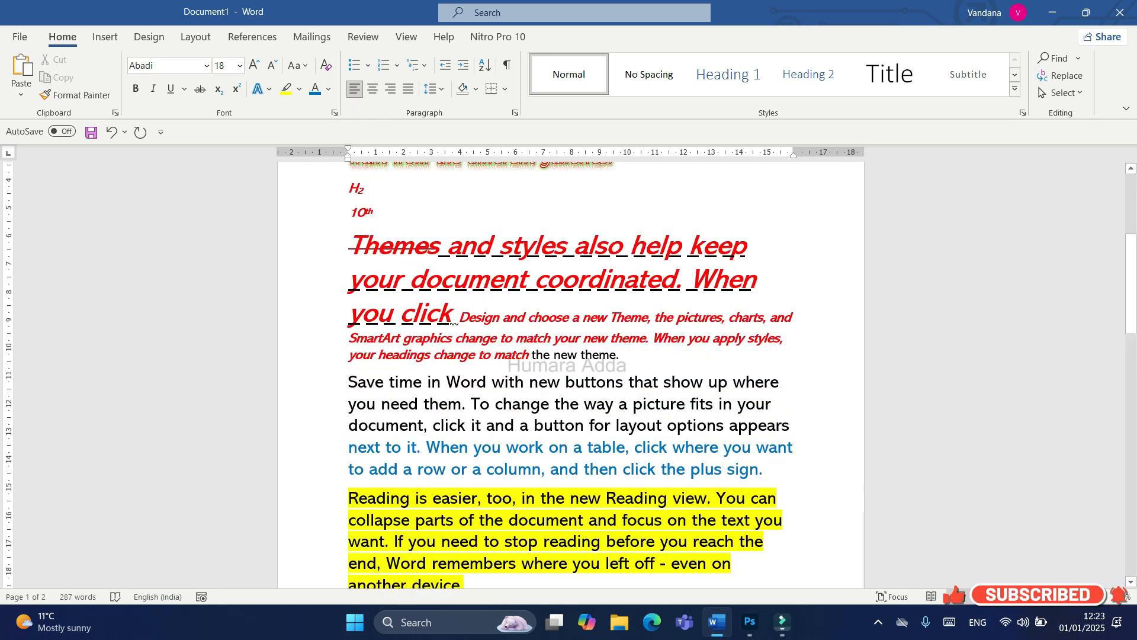
{"action": "scroll", "coordinate": [570, 374], "scroll_direction": "up", "scroll_amount": 4}
{"action": "left_click_drag", "start_coordinate": [349, 259], "coordinate": [622, 417]}
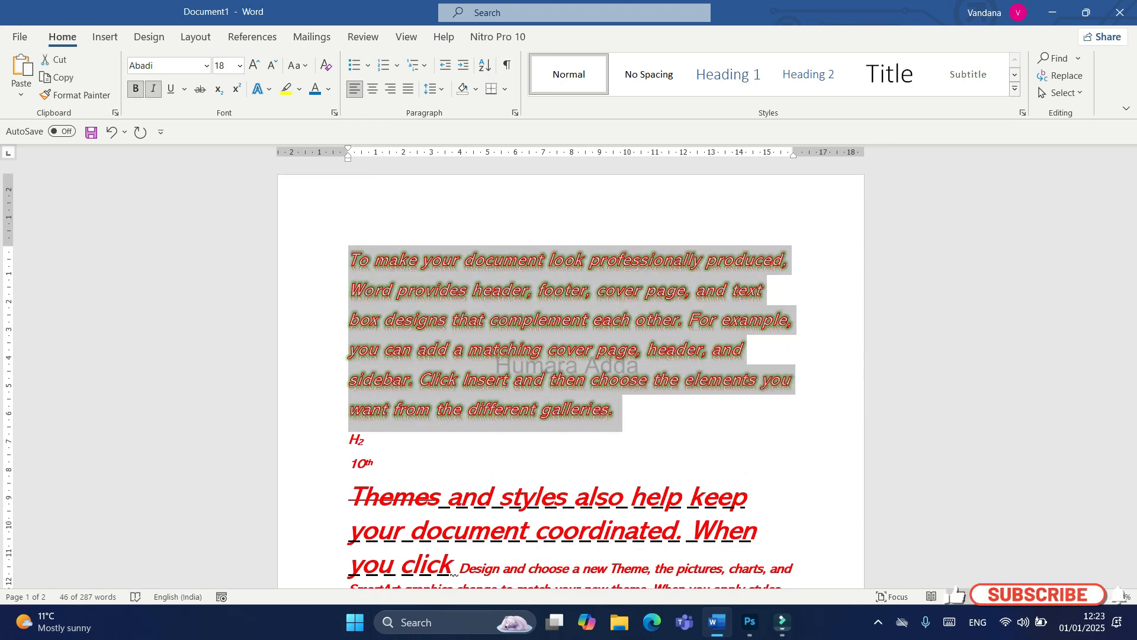
{"action": "left_click", "coordinate": [326, 65]}
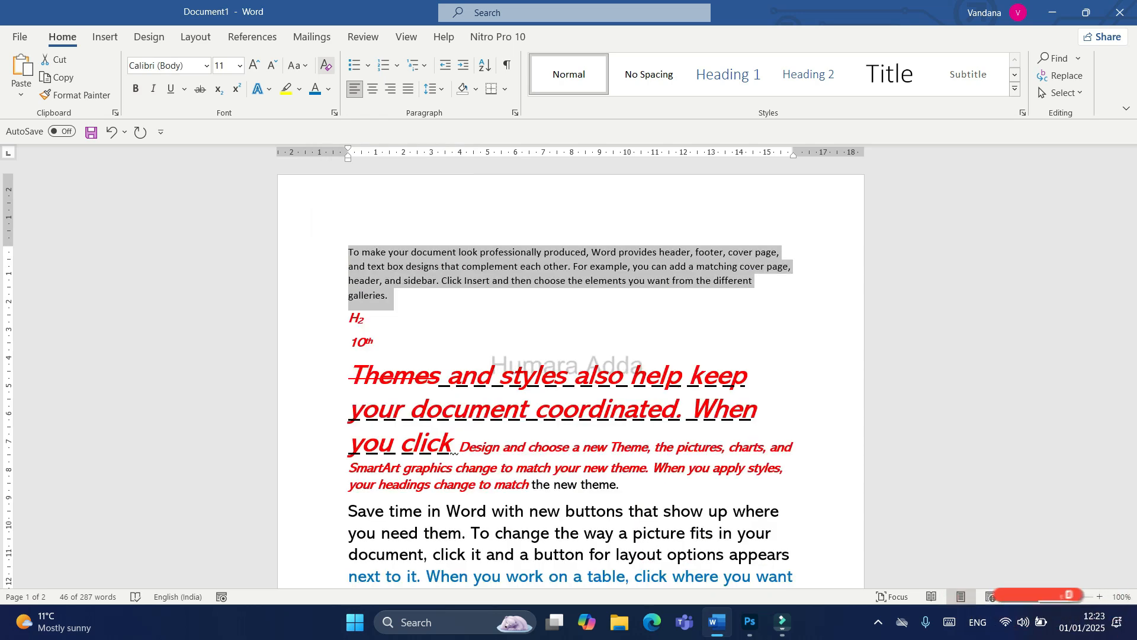
{"action": "left_click", "coordinate": [367, 320]}
Step: Clear all formatting from the "Themes and styles" paragraph and the following text up to "layout options"
{"action": "scroll", "coordinate": [571, 379], "scroll_direction": "down", "scroll_amount": 2}
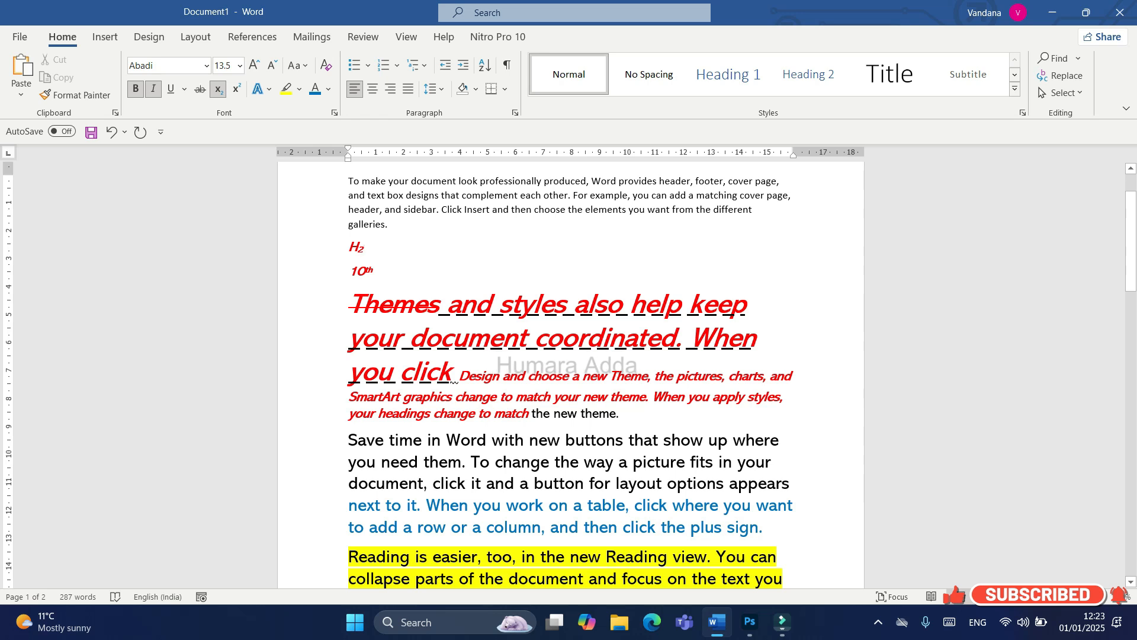
{"action": "left_click_drag", "start_coordinate": [349, 305], "coordinate": [727, 483]}
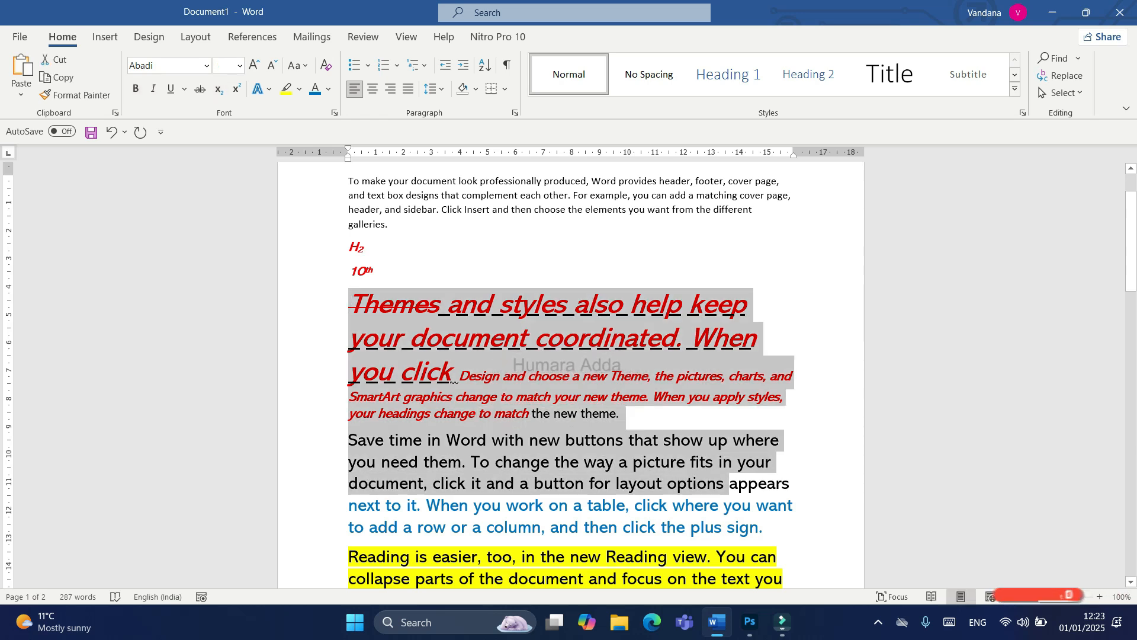
{"action": "left_click", "coordinate": [326, 65]}
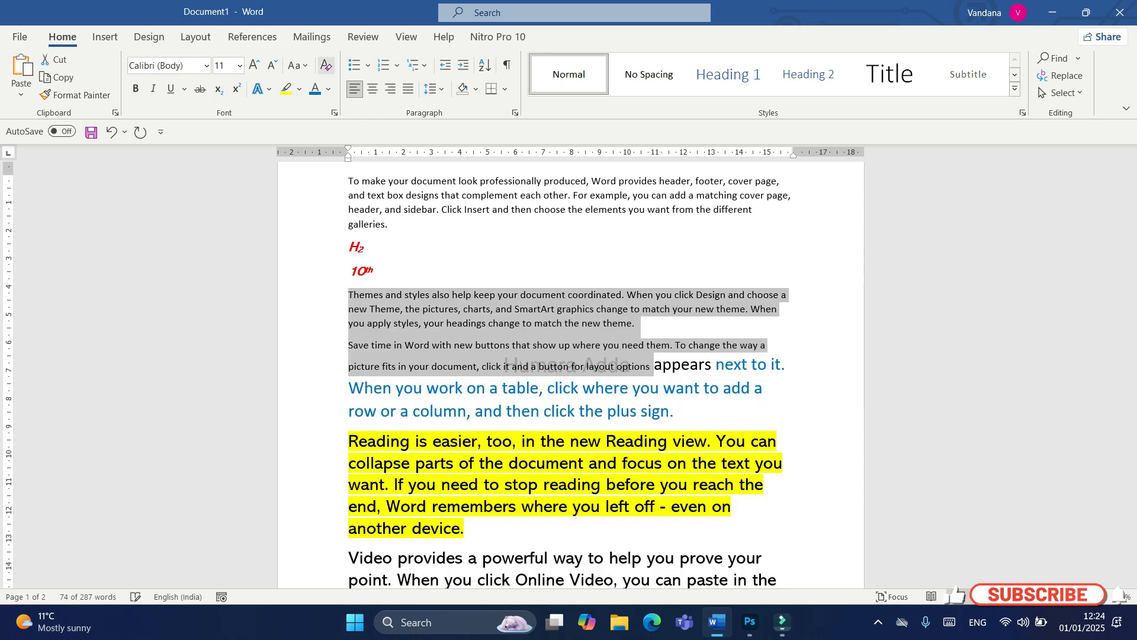
{"action": "left_click", "coordinate": [374, 271]}
Step: Change the "Video provides a powerful way" paragraph to Sentence case and then to lowercase
{"action": "scroll", "coordinate": [571, 379], "scroll_direction": "down", "scroll_amount": 2}
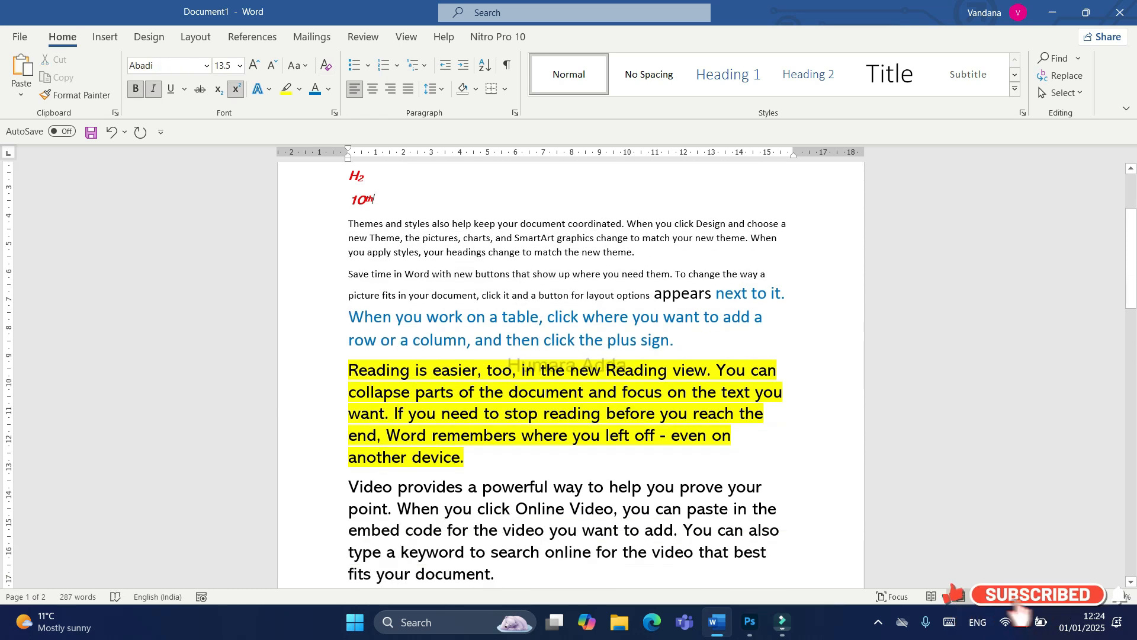
{"action": "scroll", "coordinate": [571, 379], "scroll_direction": "down", "scroll_amount": 3}
{"action": "left_click_drag", "start_coordinate": [349, 380], "coordinate": [503, 469]}
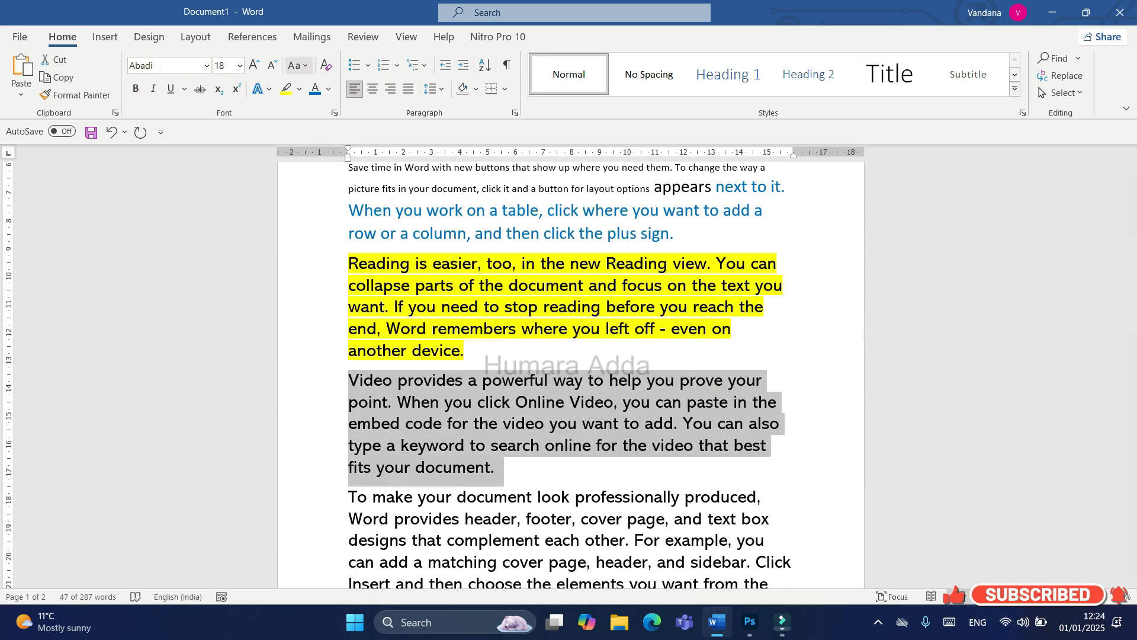
{"action": "left_click", "coordinate": [298, 65]}
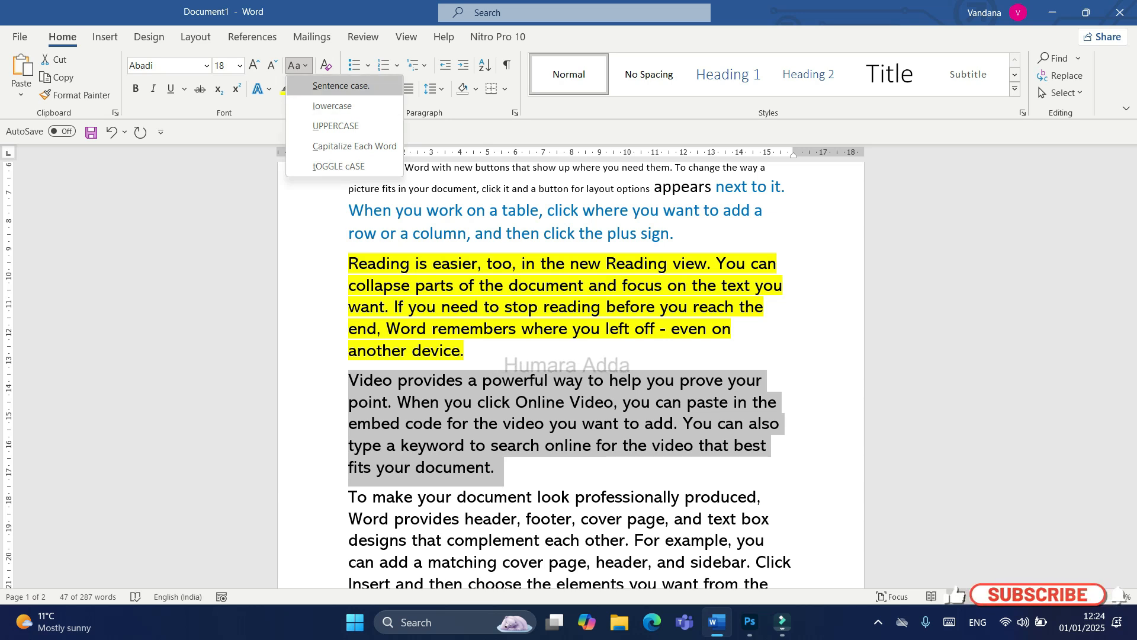
{"action": "left_click", "coordinate": [372, 88]}
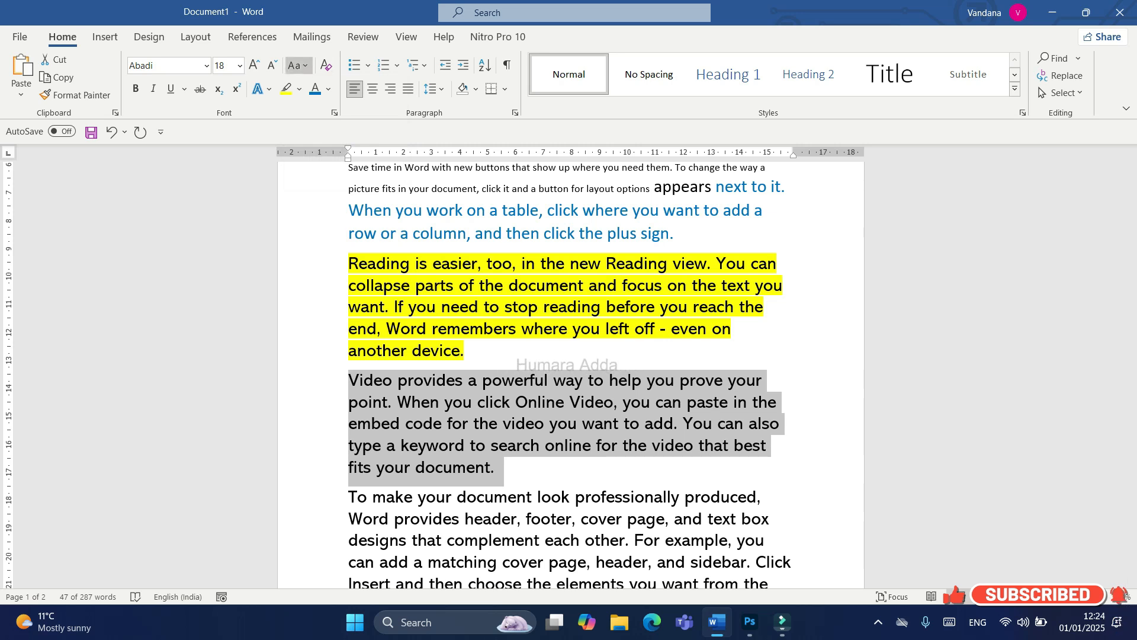
{"action": "left_click", "coordinate": [298, 65]}
{"action": "left_click", "coordinate": [314, 105]}
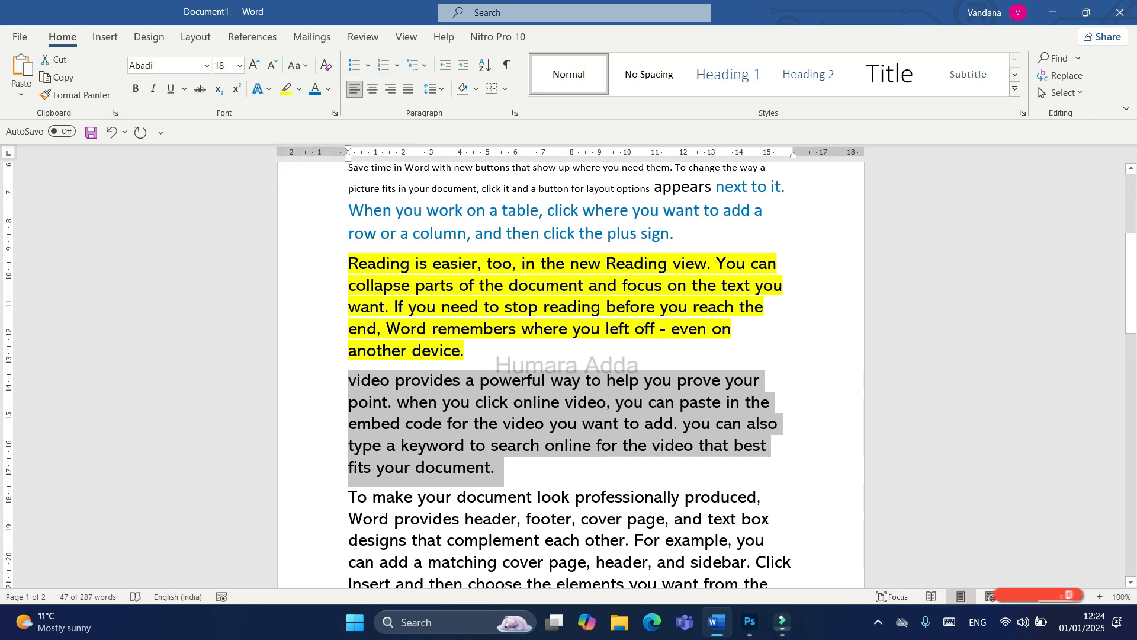
Step: Change the "Video provides" paragraph to UPPERCASE and then to Capitalize Each Word
{"action": "left_click", "coordinate": [298, 65]}
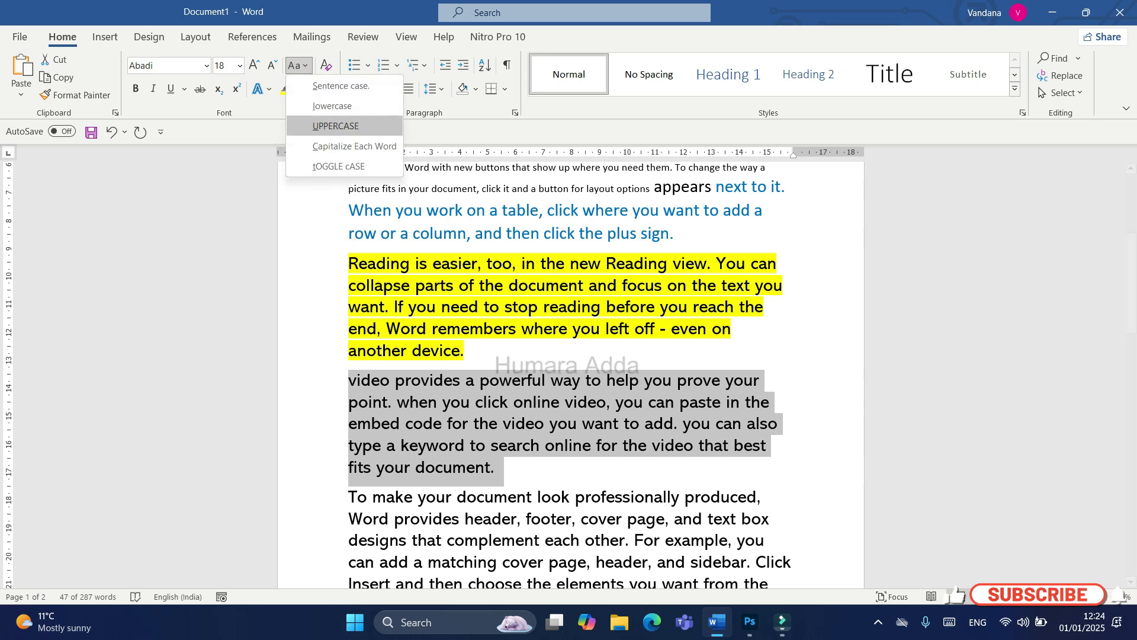
{"action": "left_click", "coordinate": [335, 125]}
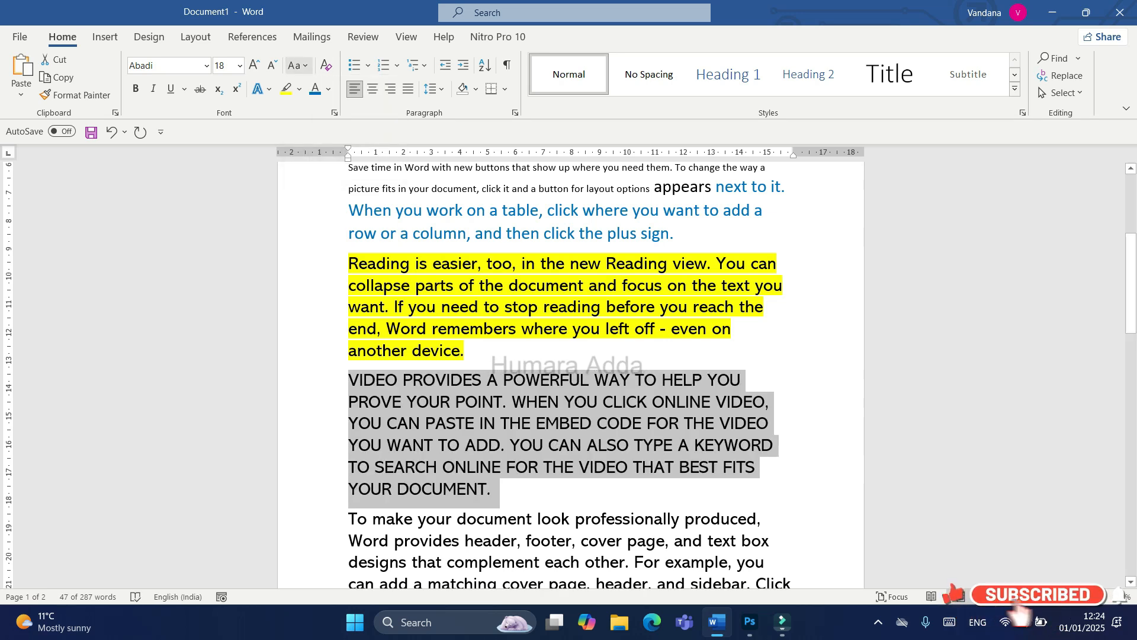
{"action": "left_click", "coordinate": [298, 65]}
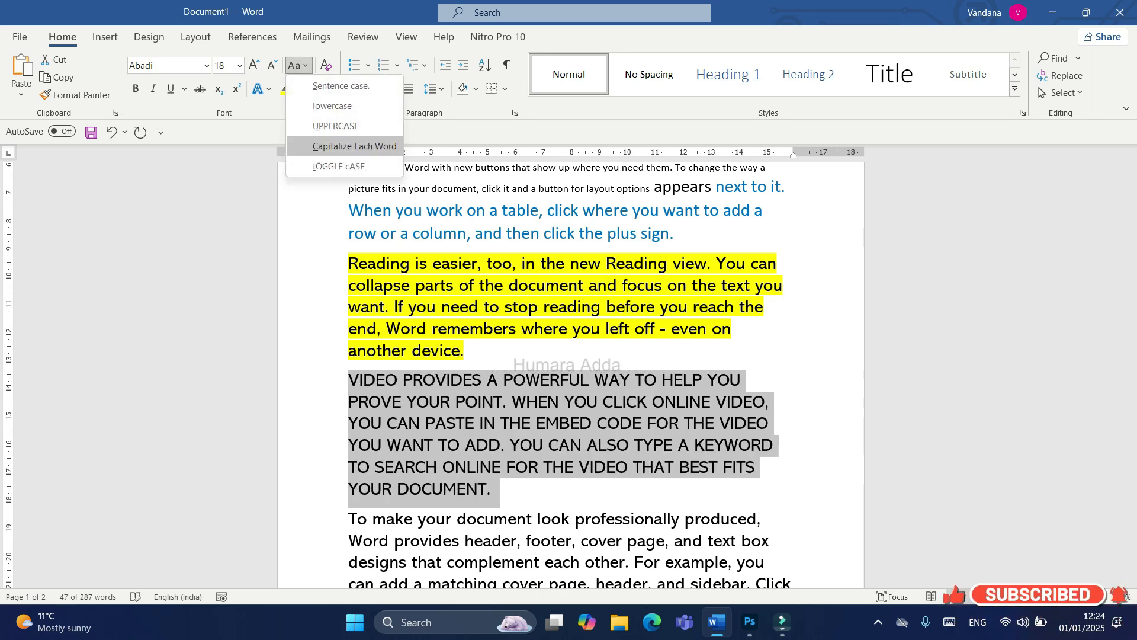
{"action": "left_click", "coordinate": [354, 146]}
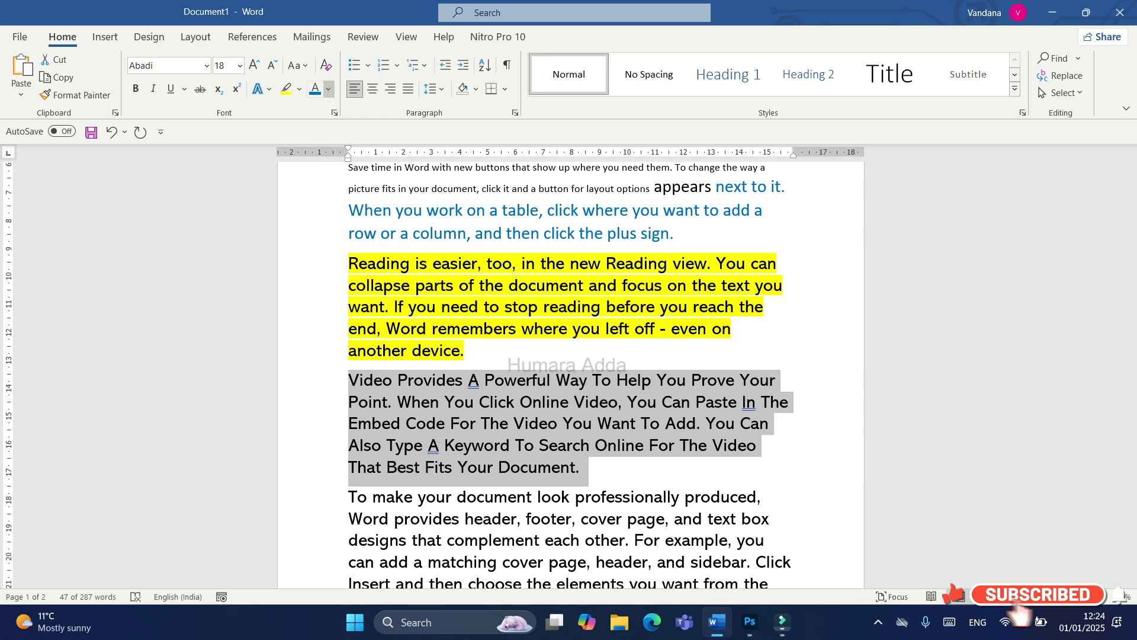
Step: Apply tOGGLE cASE to the "Video Provides" paragraph, clear all its formatting and return to the document's beginning
{"action": "left_click", "coordinate": [329, 89]}
{"action": "left_click", "coordinate": [297, 66]}
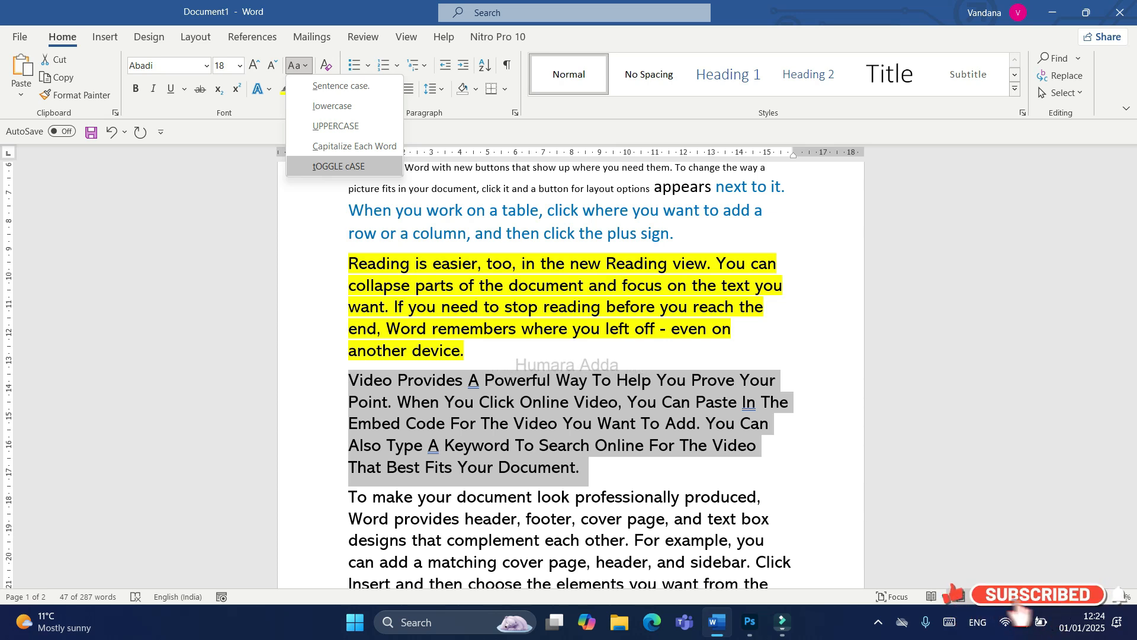
{"action": "key", "text": "Return"}
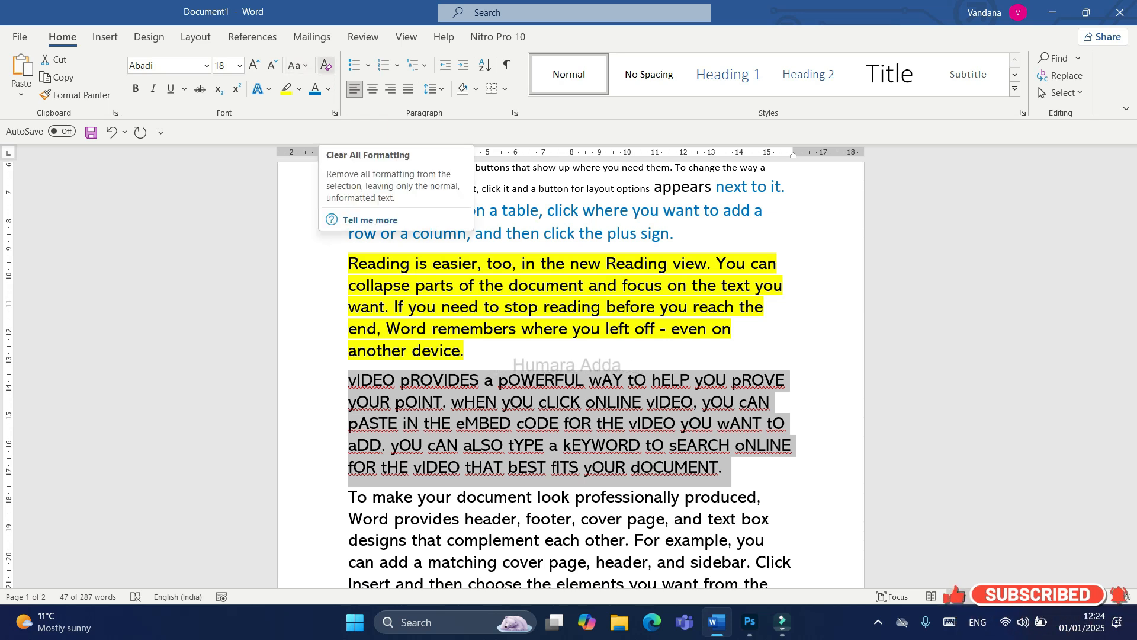
{"action": "left_click", "coordinate": [326, 65]}
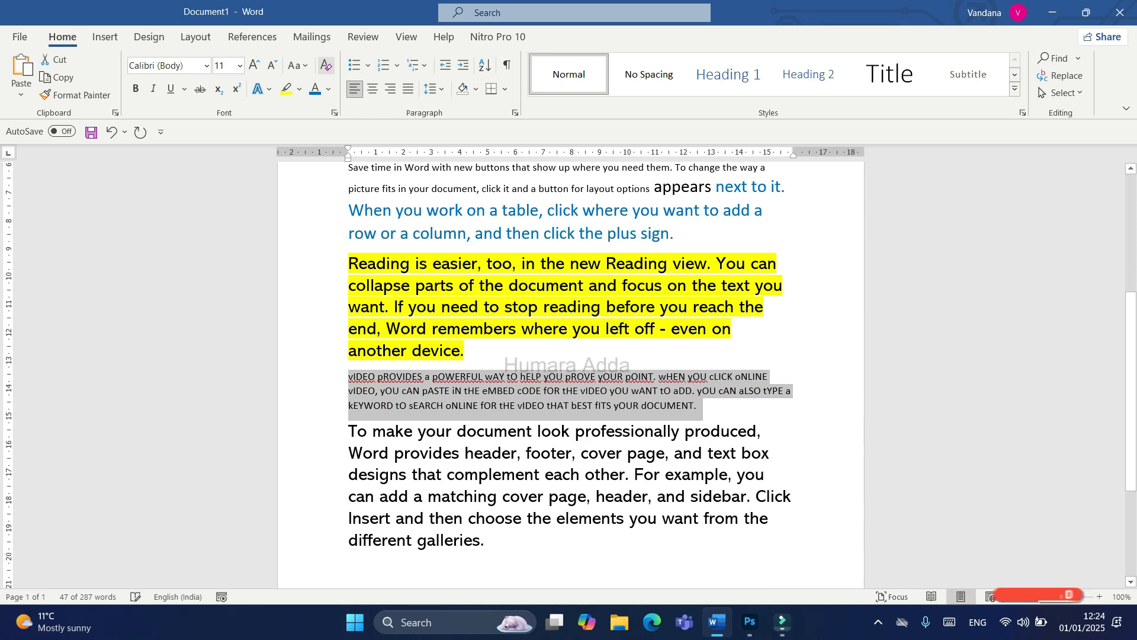
{"action": "key", "text": "ctrl+Home"}
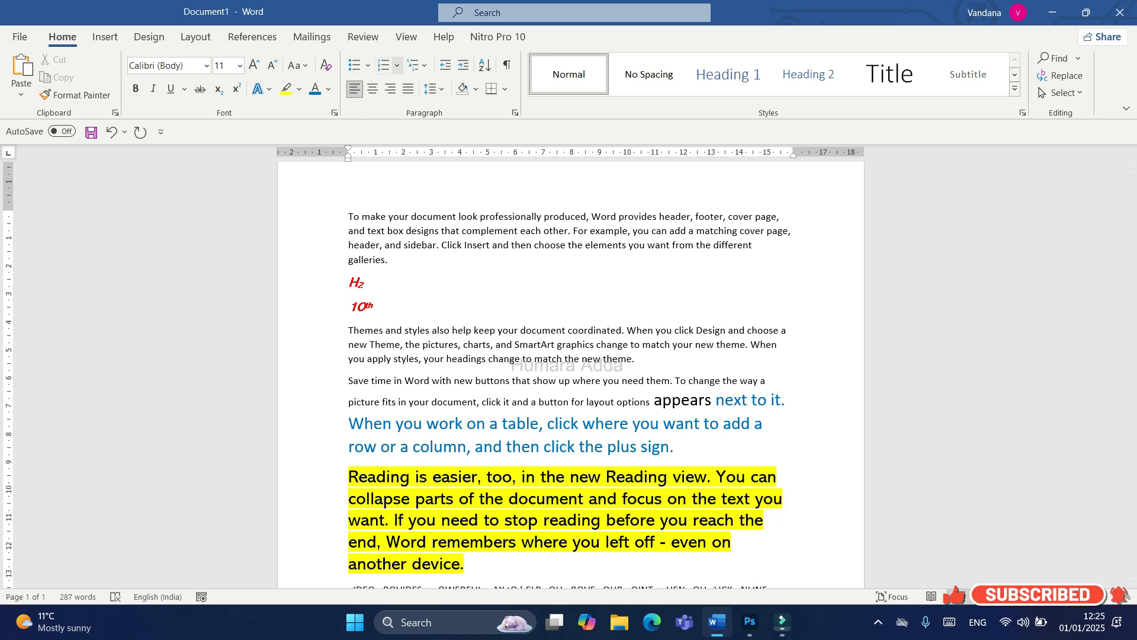
Step: Apply the arrowhead bullet to the first paragraph, "To make your document look professionally produced"
{"action": "scroll", "coordinate": [756, 586], "scroll_direction": "up", "scroll_amount": 2}
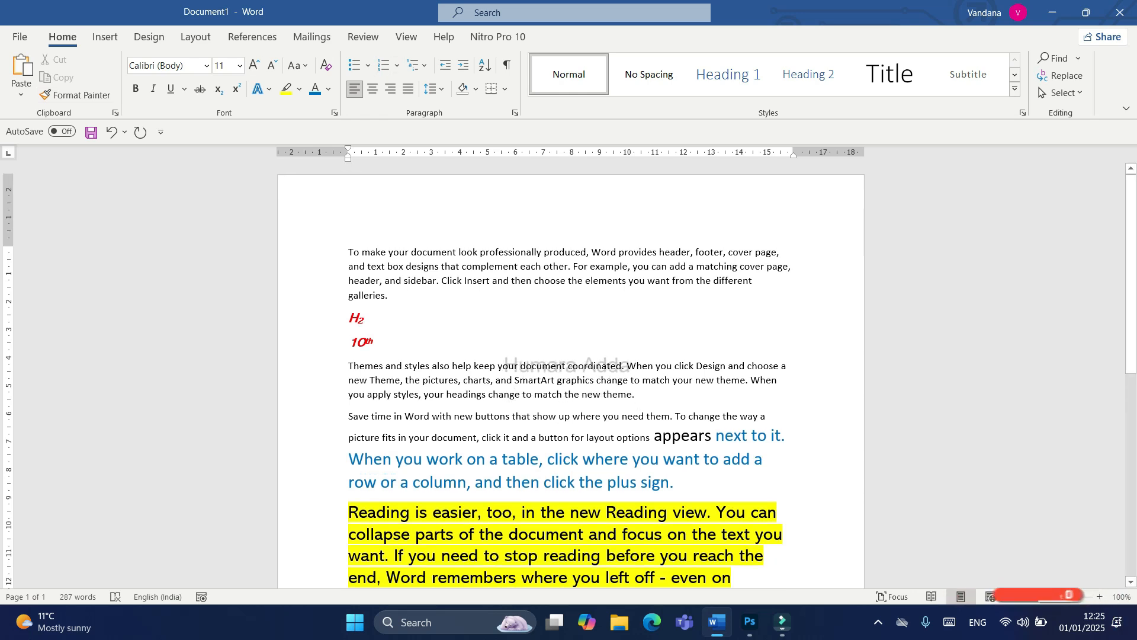
{"action": "left_click_drag", "start_coordinate": [348, 252], "coordinate": [415, 296]}
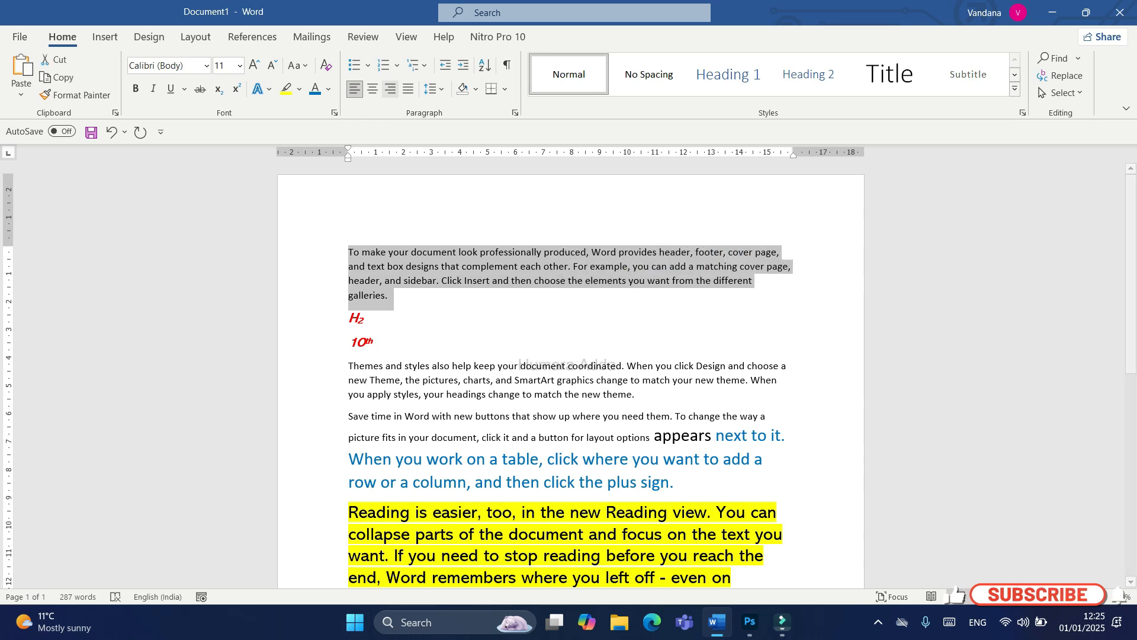
{"action": "left_click", "coordinate": [368, 66]}
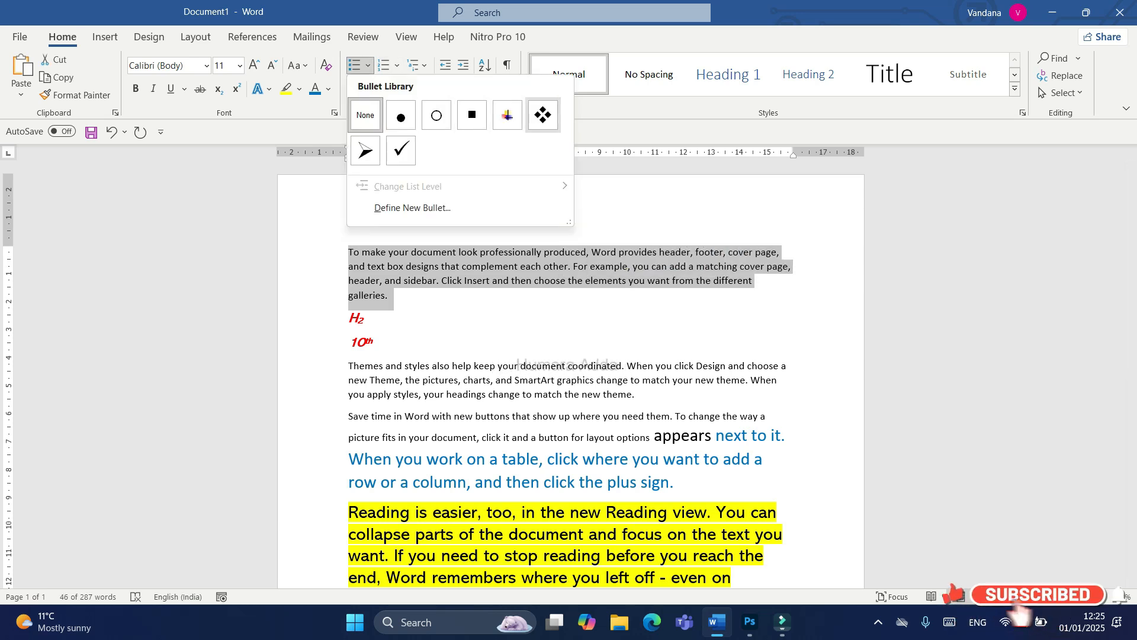
{"action": "left_click", "coordinate": [365, 151]}
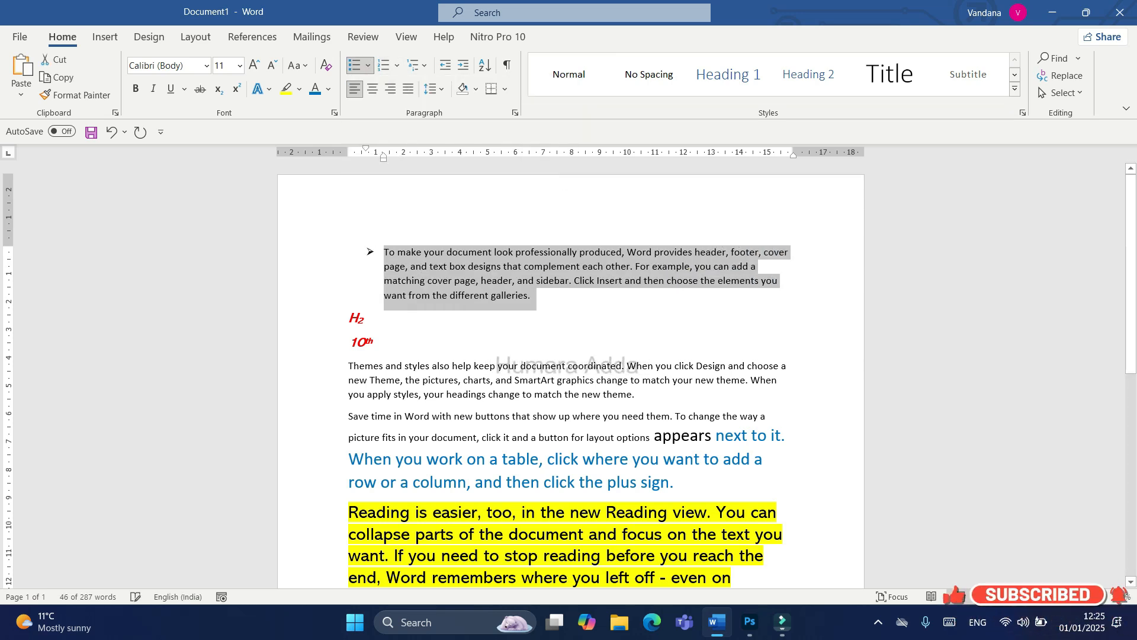
Step: Add three bulleted items below the first paragraph: "Dfdgfdg", "Fdgfdgf" and "fdffg"
{"action": "left_click", "coordinate": [551, 281]}
{"action": "scroll", "coordinate": [551, 281], "scroll_direction": "down", "scroll_amount": 1}
{"action": "scroll", "coordinate": [572, 385], "scroll_direction": "up", "scroll_amount": 1}
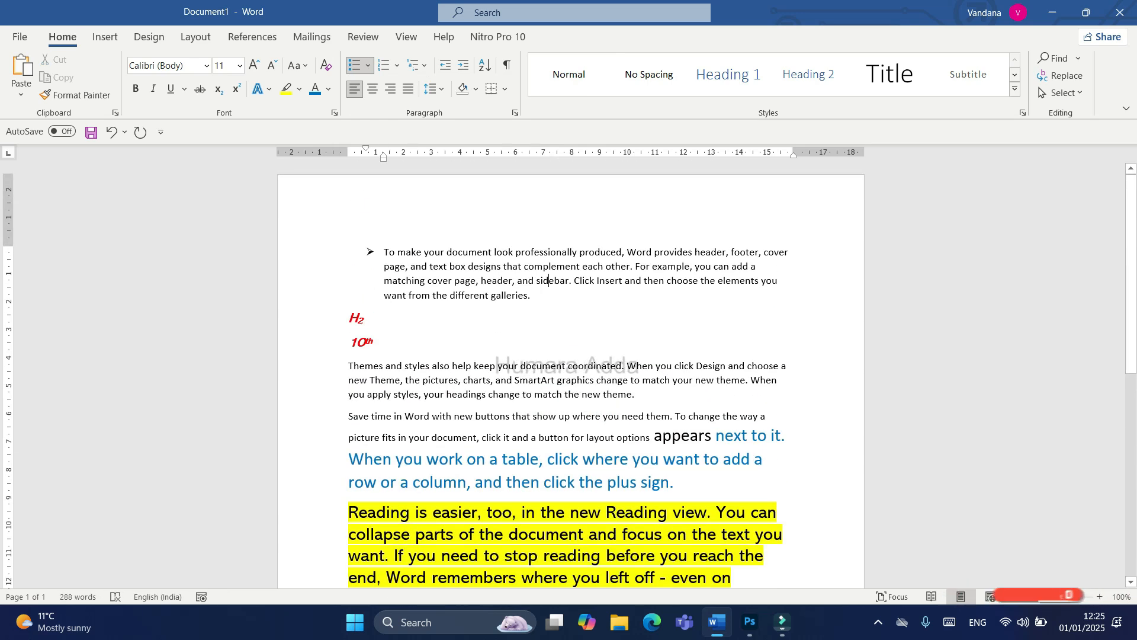
{"action": "key", "text": "Return"}
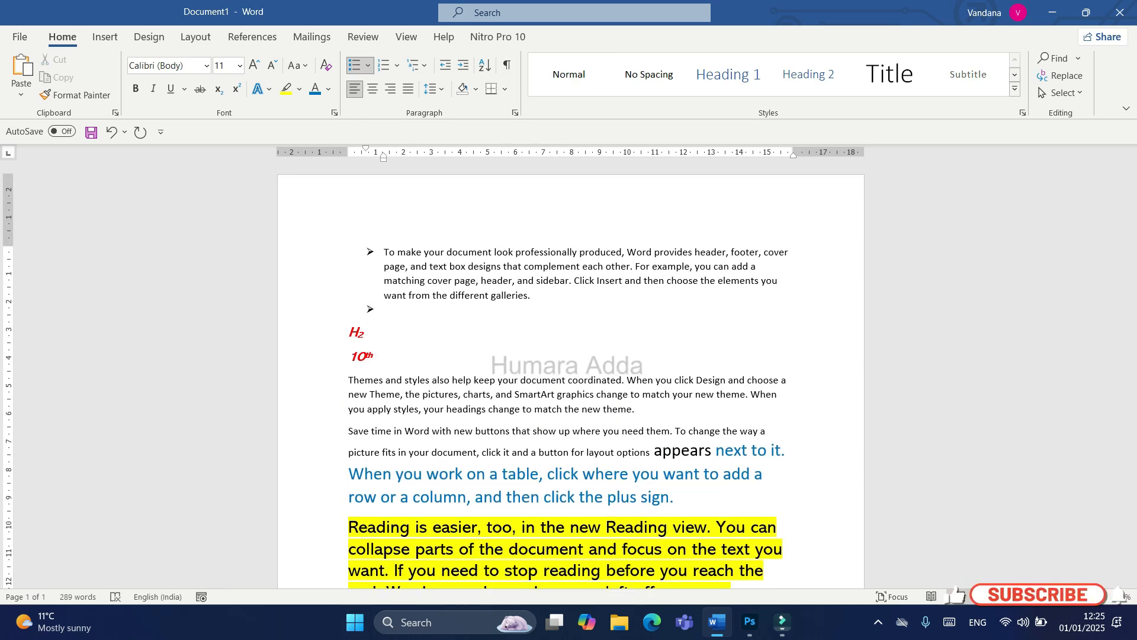
{"action": "type", "text": "dfdgfdg"}
{"action": "key", "text": "Return"}
{"action": "type", "text": "fdg"}
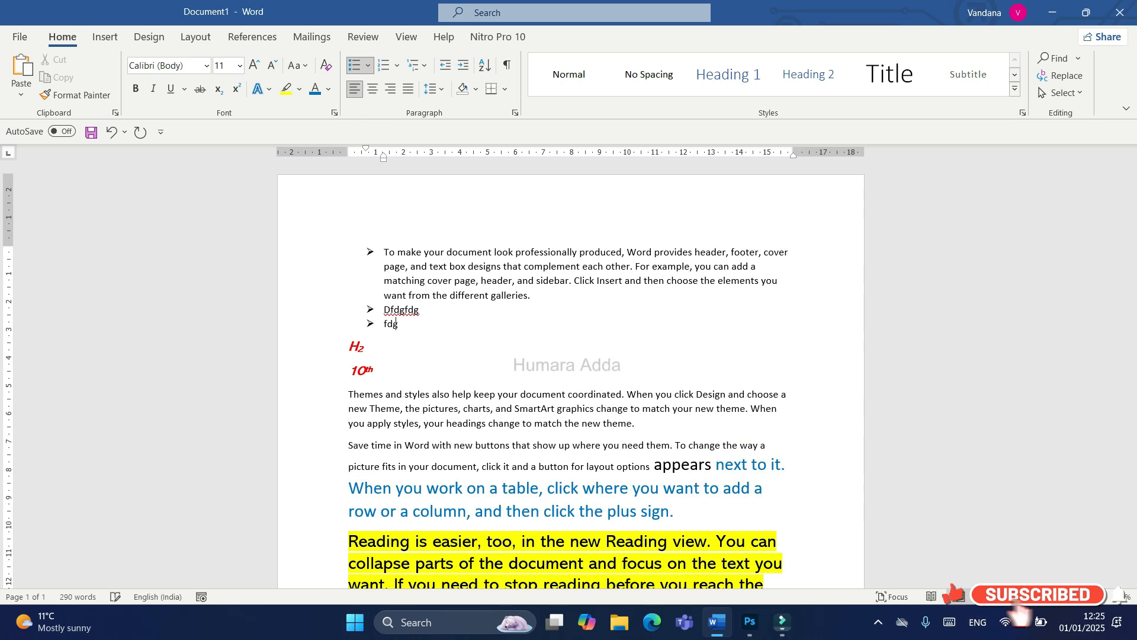
{"action": "type", "text": "fdgf"}
{"action": "key", "text": "Return"}
{"action": "type", "text": "fdffg"}
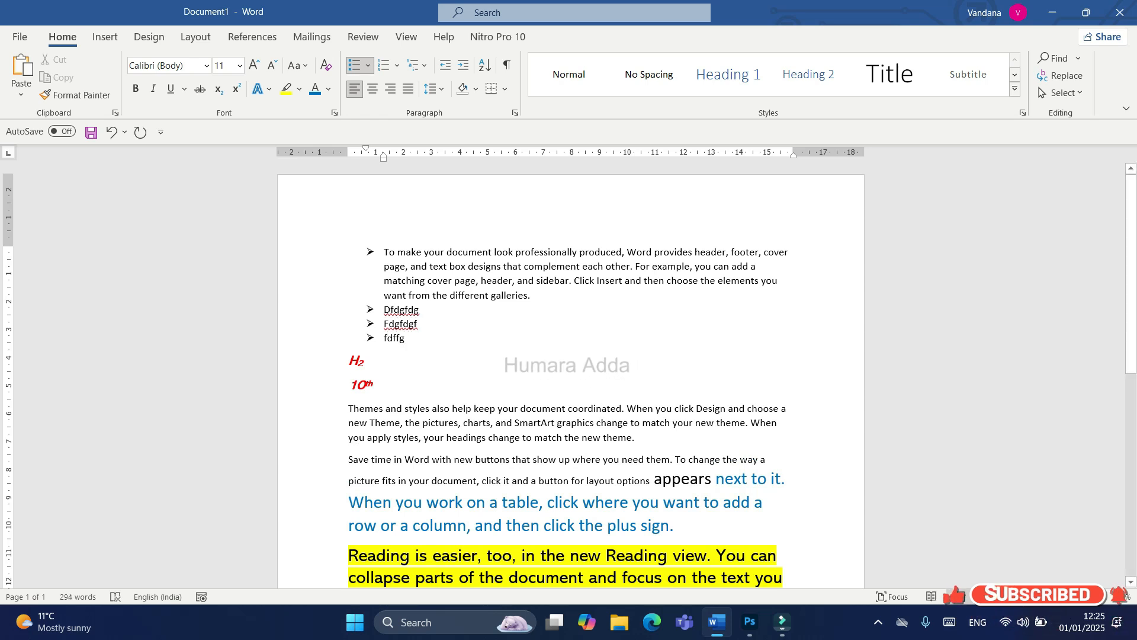
Step: Start defining a new bullet for all four list items and browse the symbols available as its character
{"action": "left_click_drag", "start_coordinate": [409, 339], "coordinate": [384, 250]}
{"action": "left_click", "coordinate": [367, 65]}
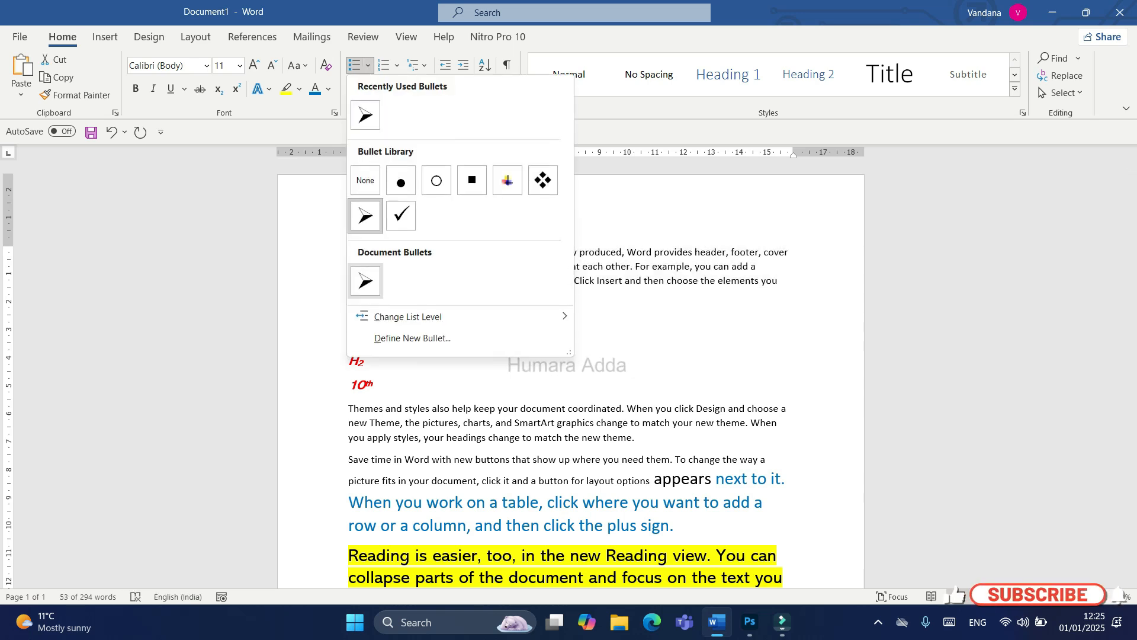
{"action": "mouse_move", "coordinate": [408, 317]}
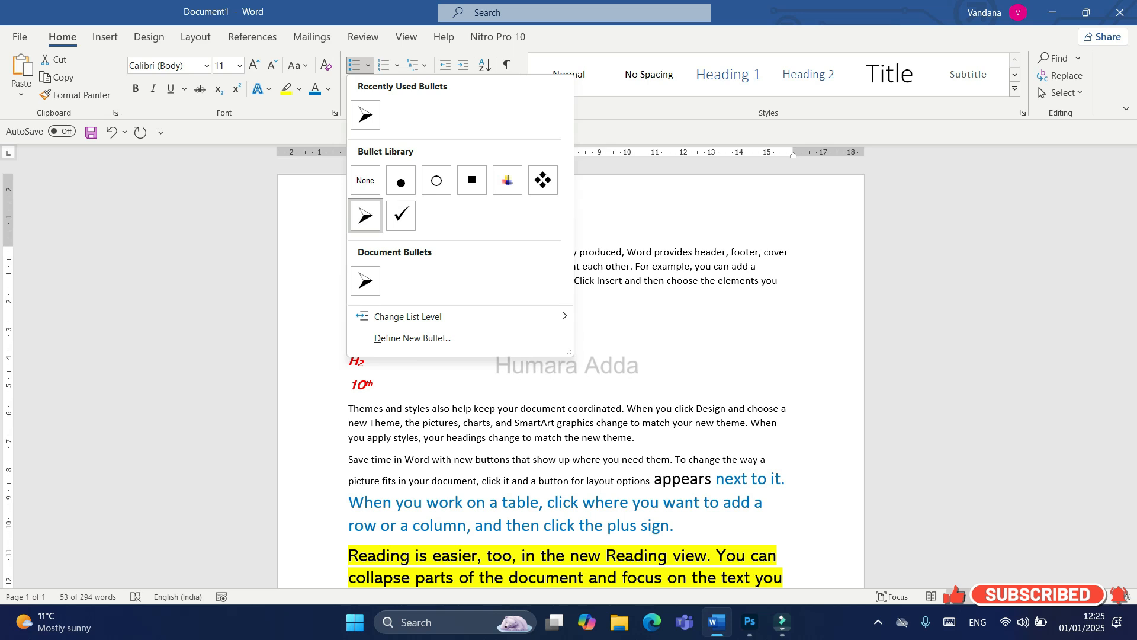
{"action": "left_click", "coordinate": [413, 338]}
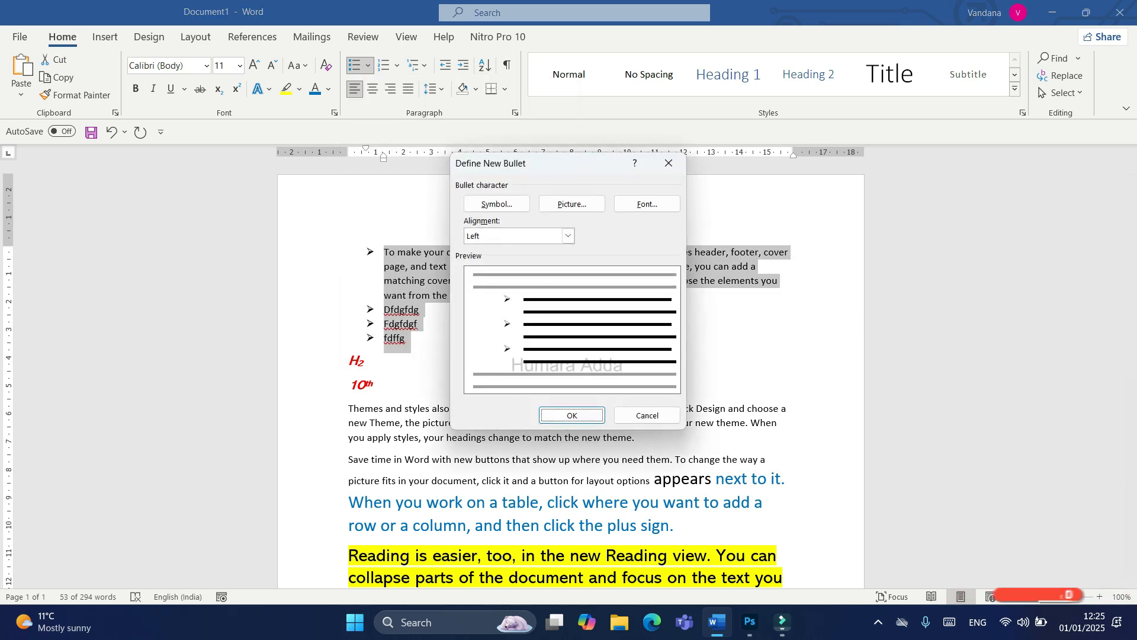
{"action": "left_click", "coordinate": [496, 204]}
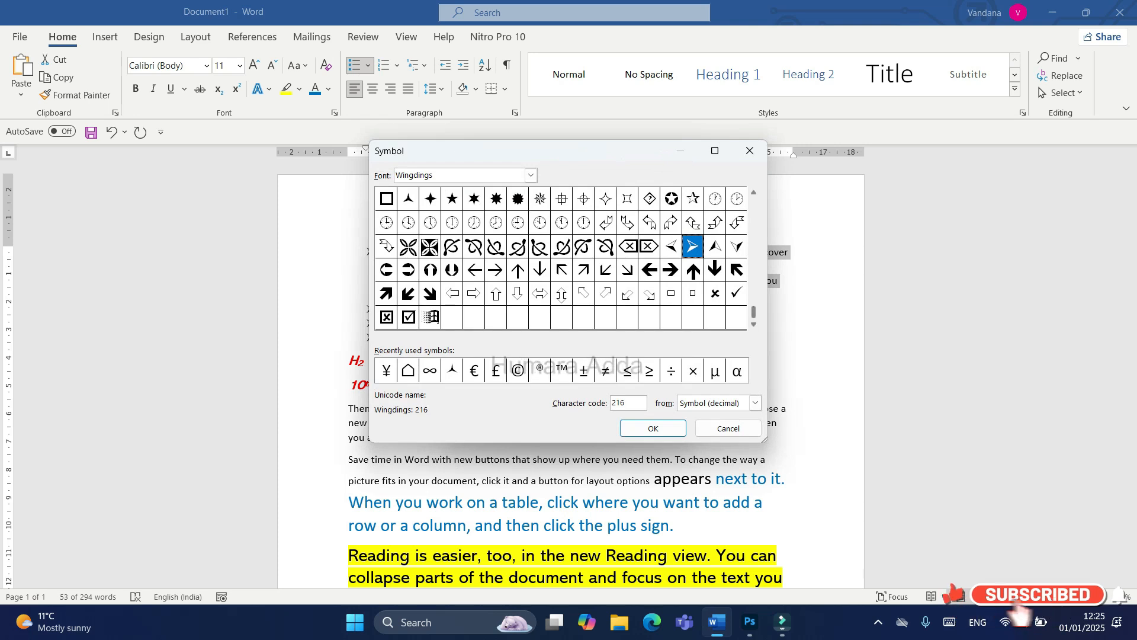
{"action": "scroll", "coordinate": [561, 258], "scroll_direction": "up", "scroll_amount": 1}
Step: Switch the symbol font to Wingdings 2 to view its characters, then return to Wingdings
{"action": "left_click", "coordinate": [530, 175]}
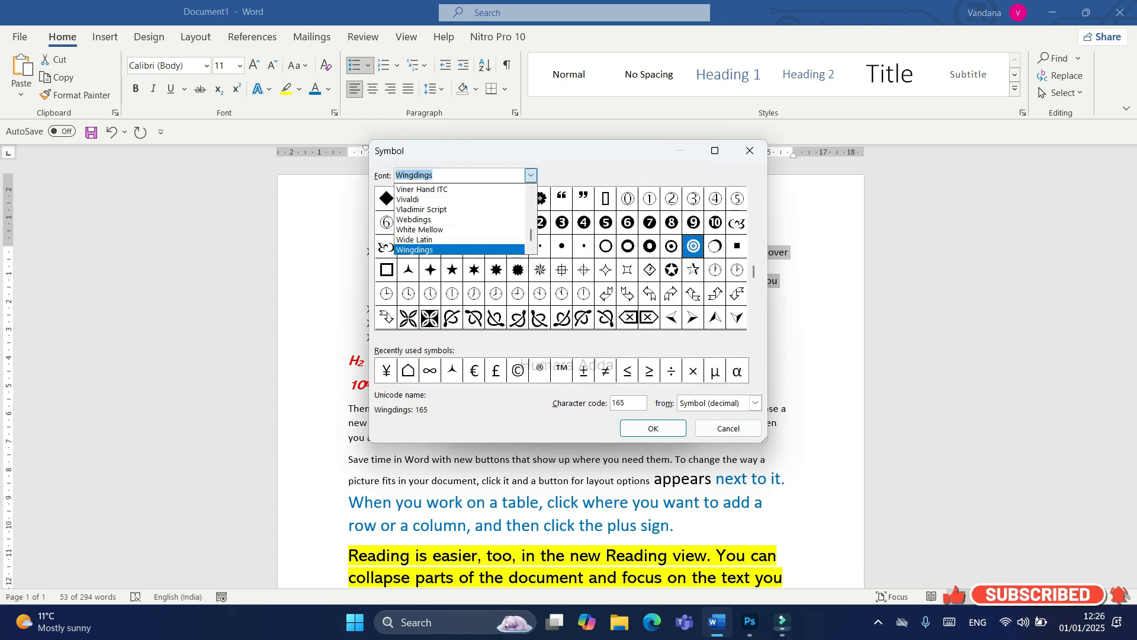
{"action": "scroll", "coordinate": [460, 207], "scroll_direction": "down", "scroll_amount": 2}
{"action": "scroll", "coordinate": [460, 219], "scroll_direction": "up", "scroll_amount": 1}
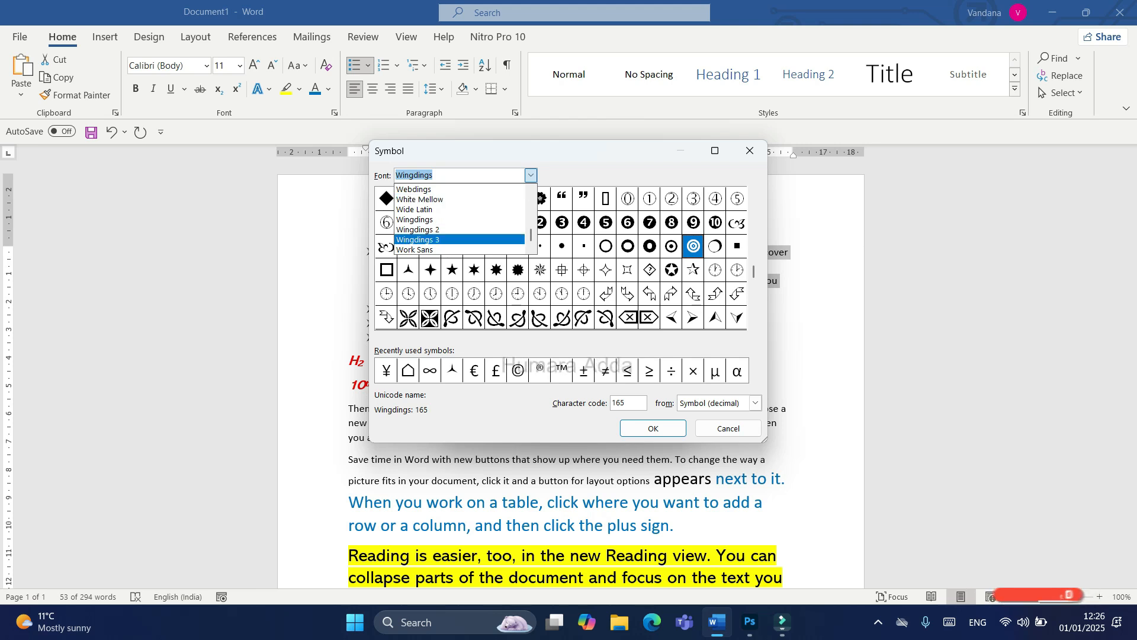
{"action": "left_click", "coordinate": [459, 230]}
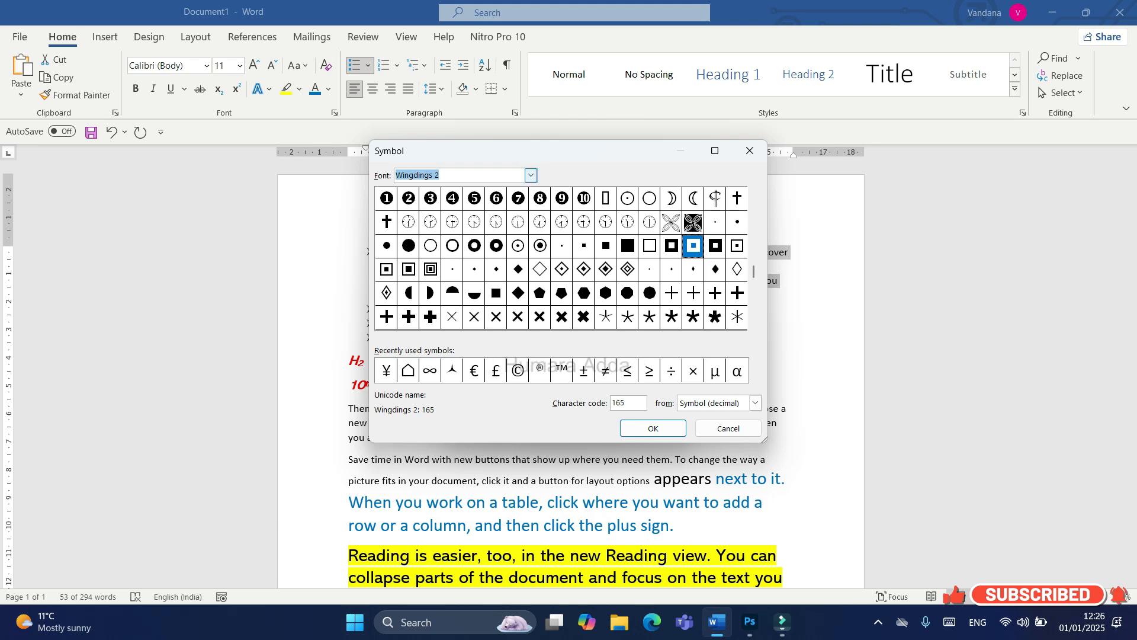
{"action": "left_click", "coordinate": [531, 176]}
{"action": "scroll", "coordinate": [460, 201], "scroll_direction": "up", "scroll_amount": 2}
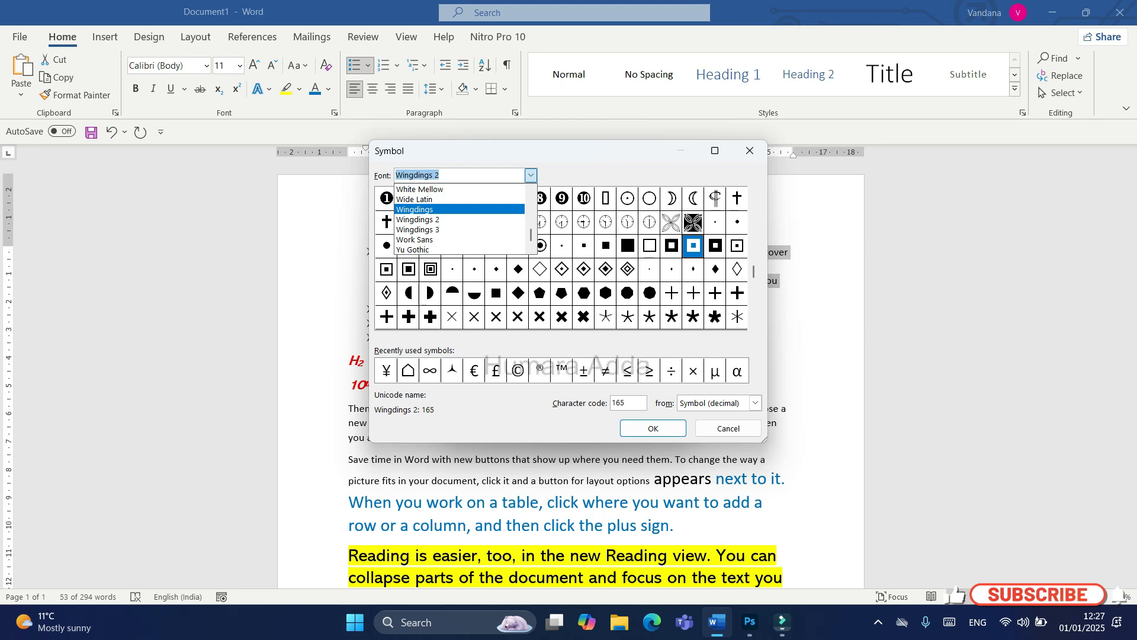
{"action": "left_click", "coordinate": [415, 209]}
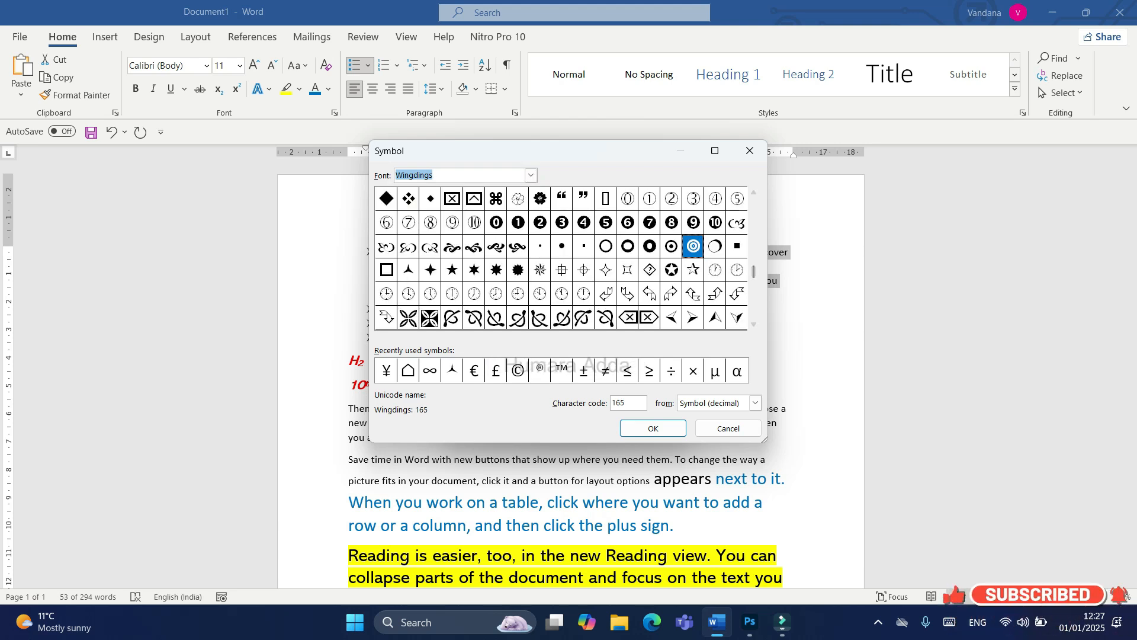
Step: Choose the ornamental Wingdings character 153 as the new bullet and apply it to the list
{"action": "left_click", "coordinate": [473, 247]}
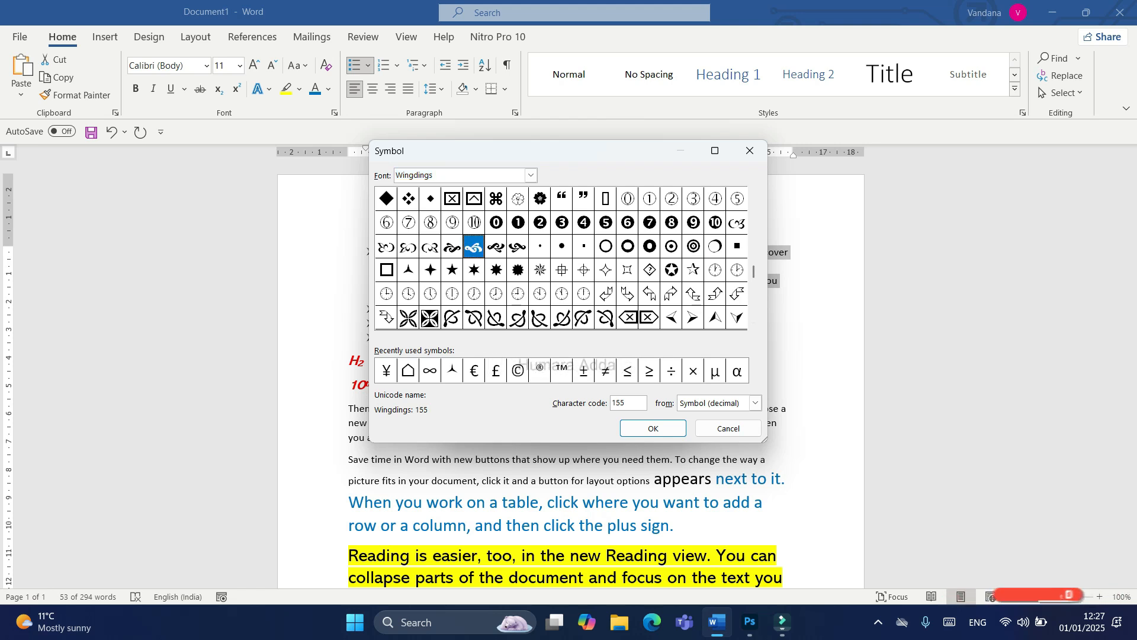
{"action": "left_click", "coordinate": [430, 246]}
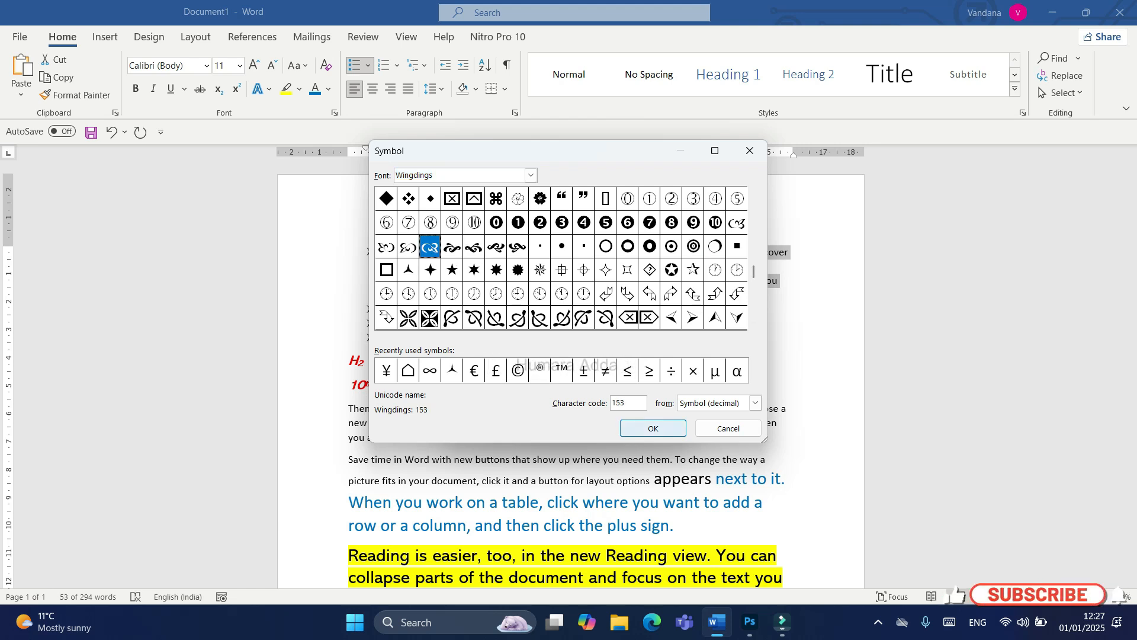
{"action": "key", "text": "Return"}
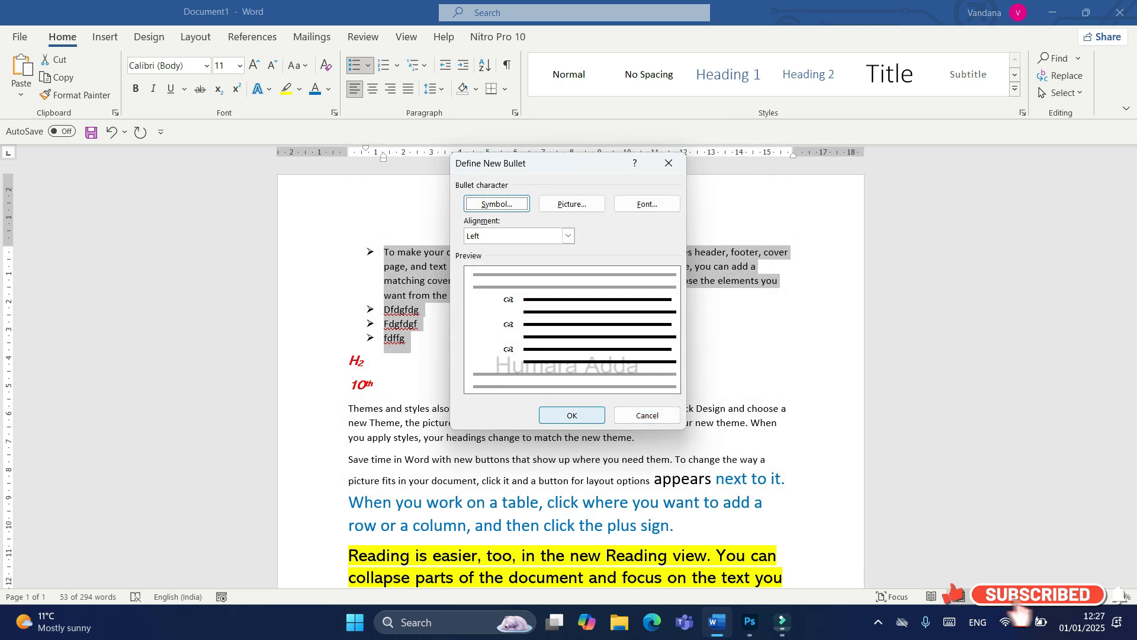
{"action": "key", "text": "Return"}
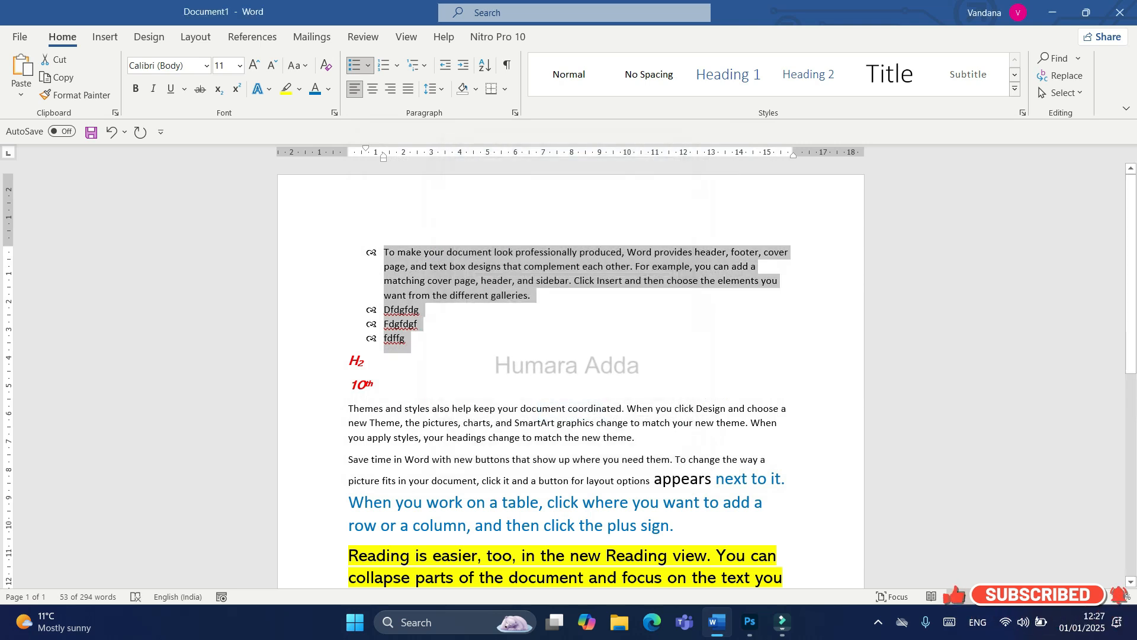
Step: Try the lowercase Roman numeral format (i., ii., iii.) on the selected list
{"action": "left_click", "coordinate": [397, 66]}
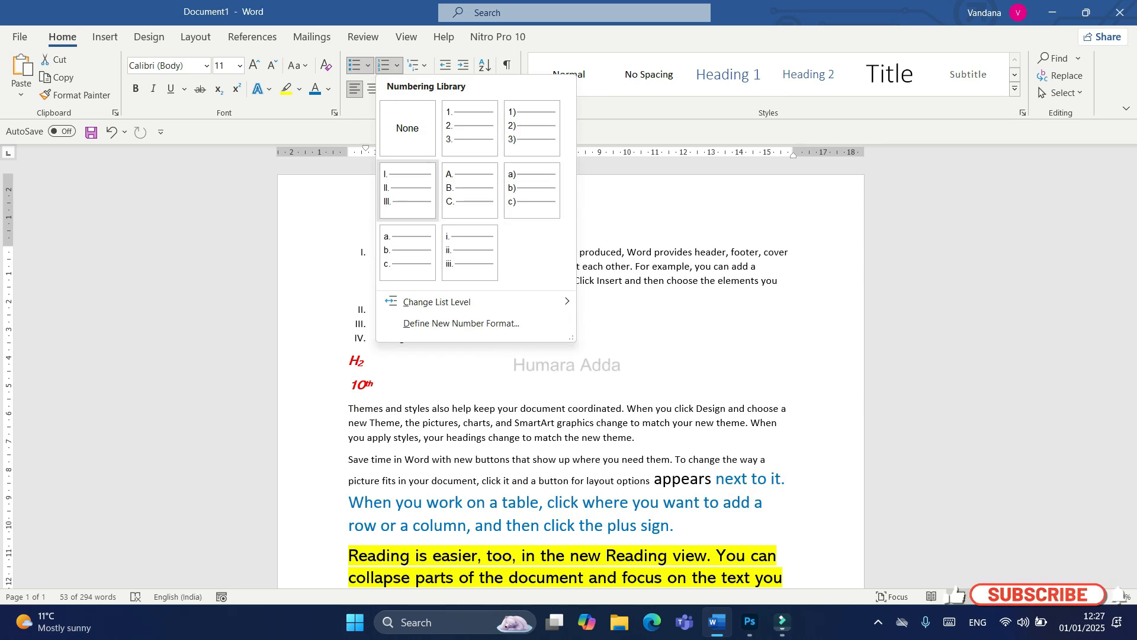
{"action": "left_click", "coordinate": [470, 252]}
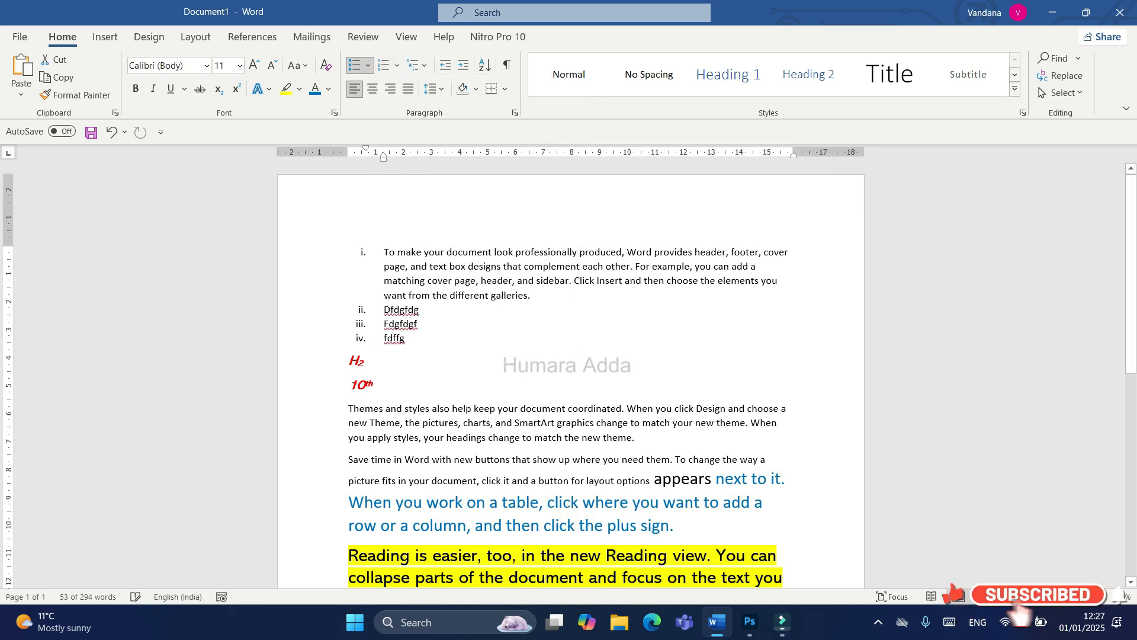
Step: Define a new picture bullet from an image file in the pics folder and apply it to the list
{"action": "left_click", "coordinate": [368, 65]}
{"action": "left_click", "coordinate": [409, 338]}
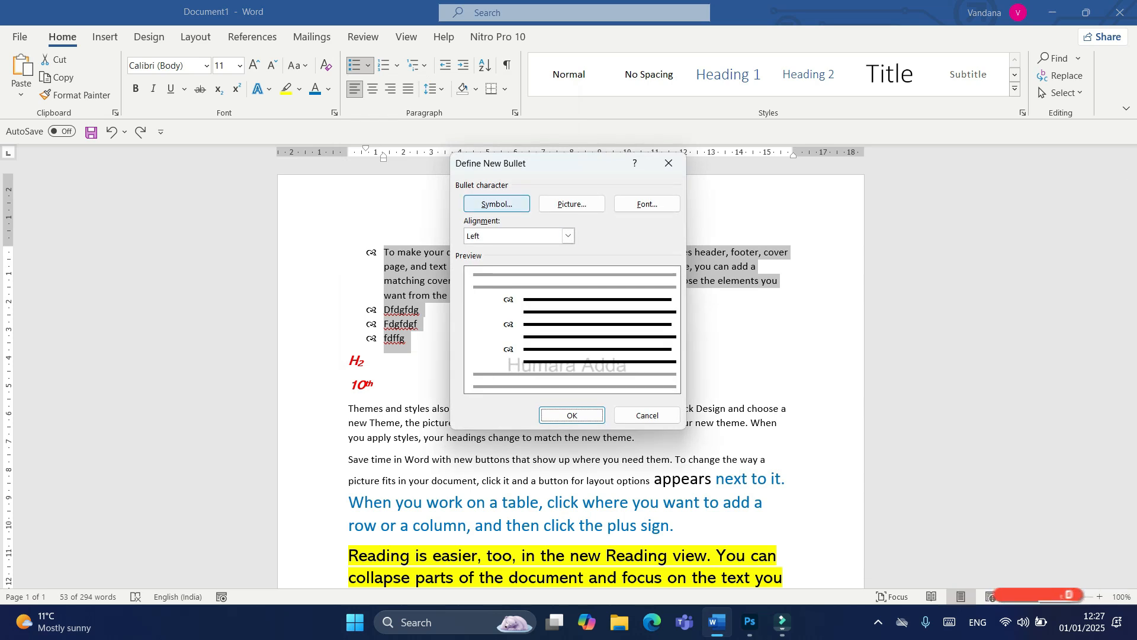
{"action": "left_click", "coordinate": [572, 204]}
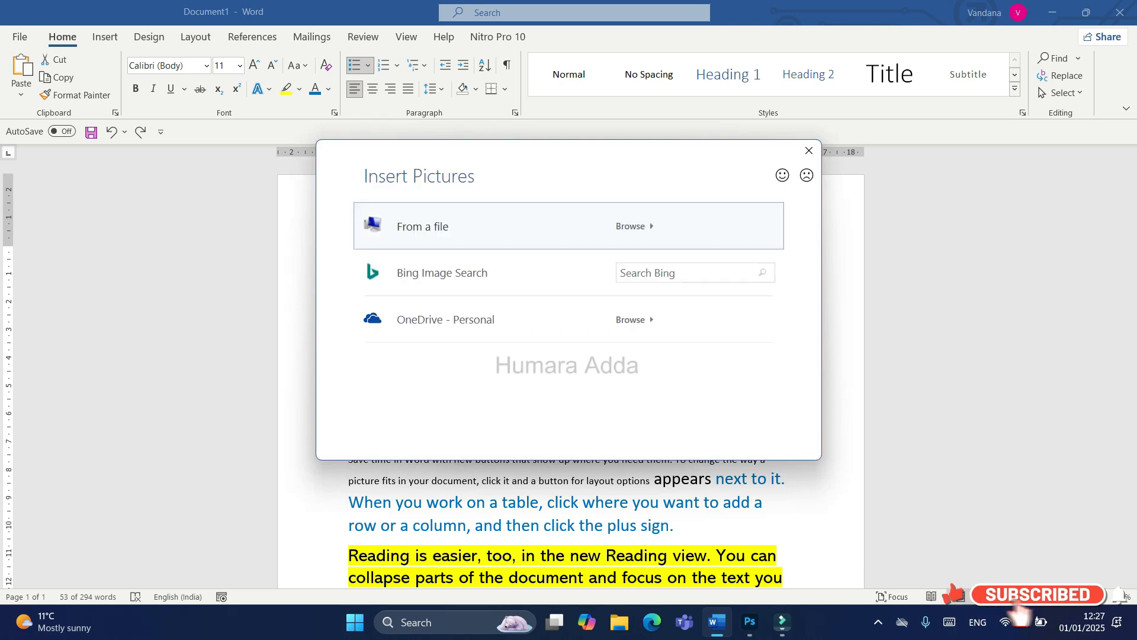
{"action": "left_click", "coordinate": [424, 227]}
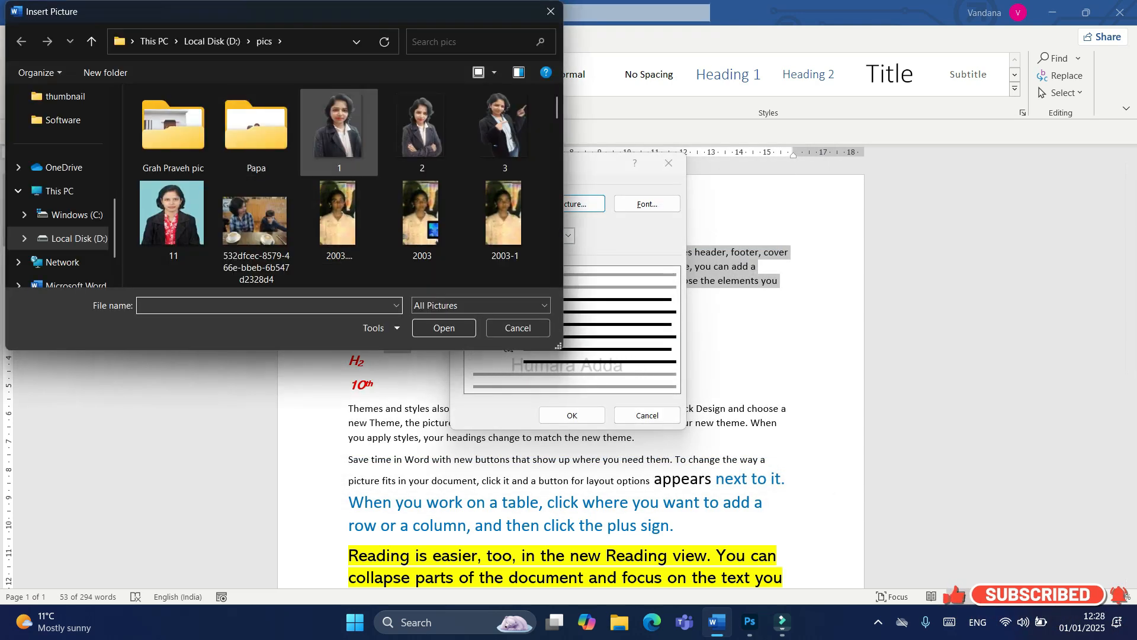
{"action": "left_click", "coordinate": [444, 328]}
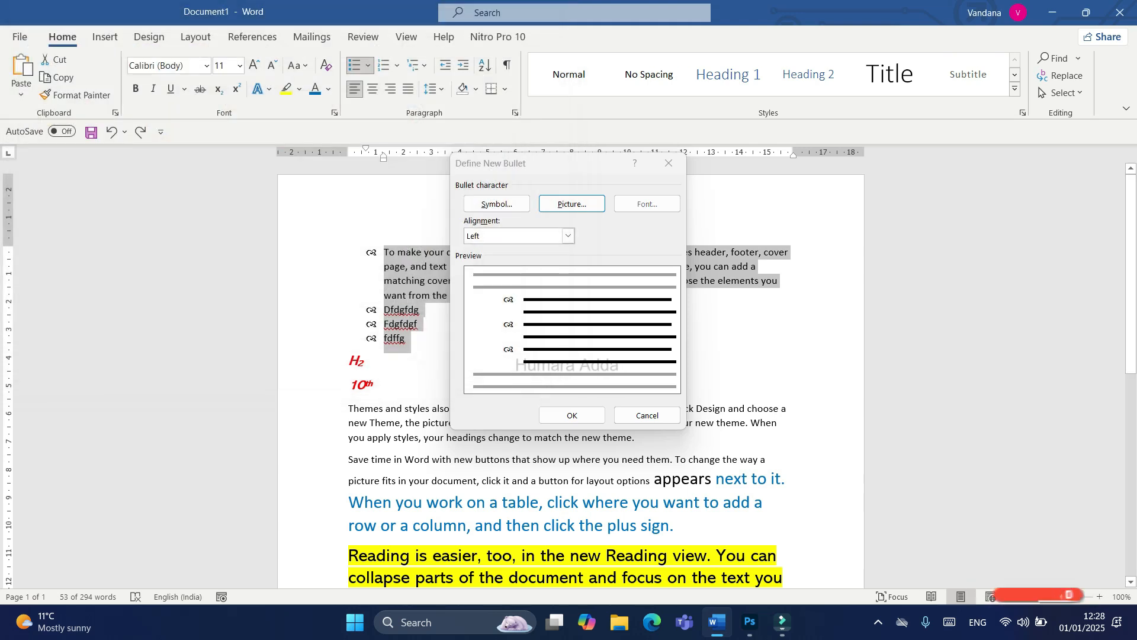
{"action": "left_click", "coordinate": [572, 415]}
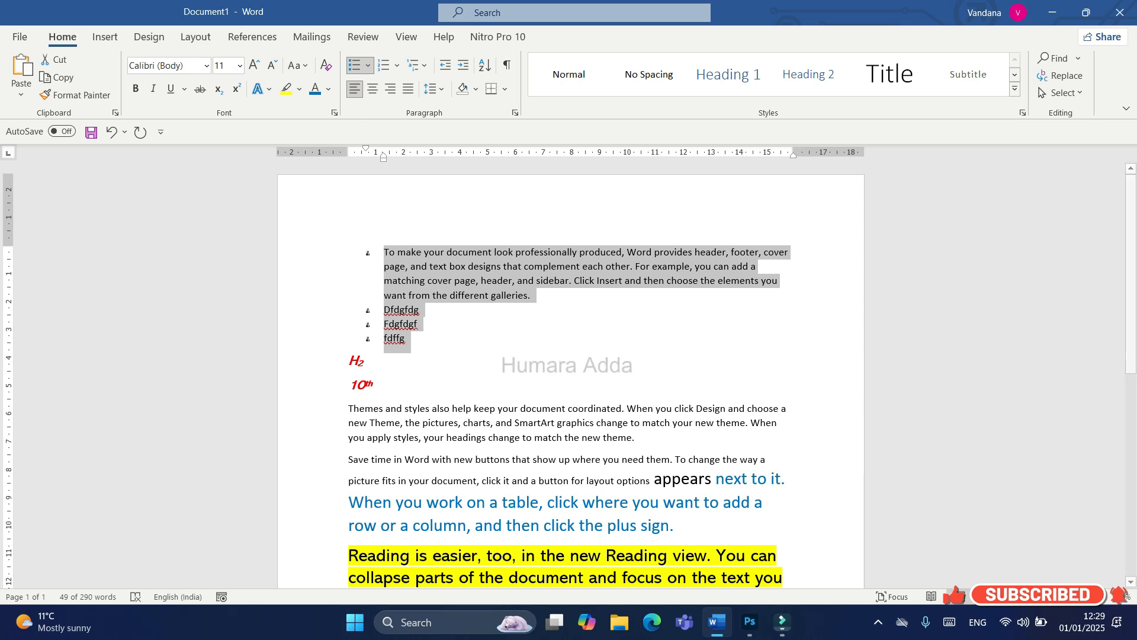
Step: Enlarge the list's text to 14 pt and number its items with the A., B., C. format
{"action": "left_click", "coordinate": [254, 65]}
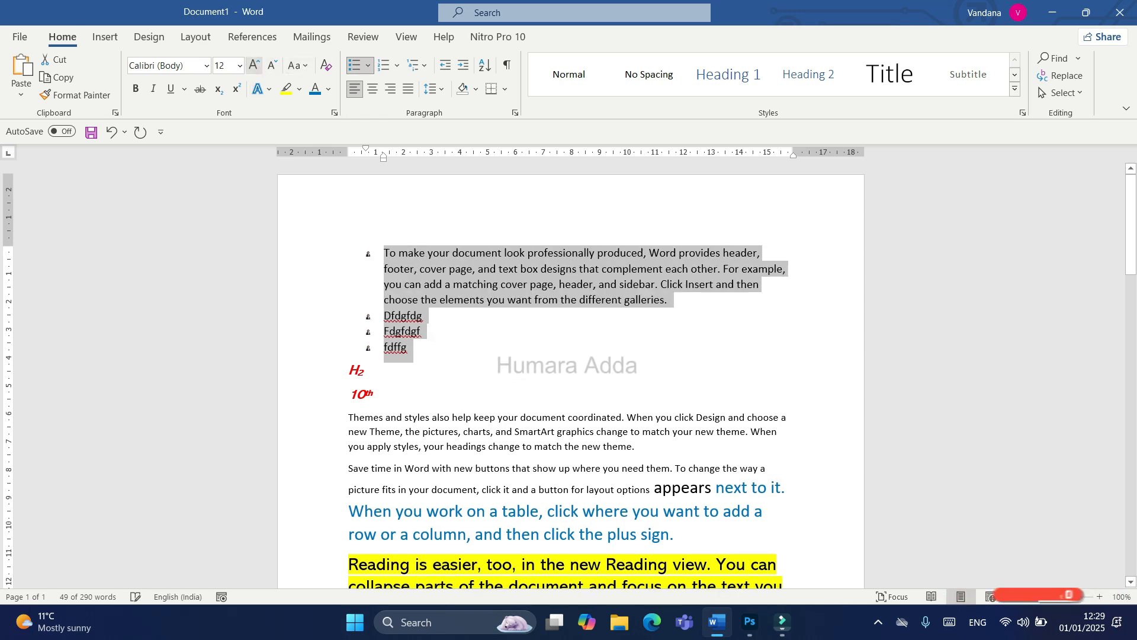
{"action": "left_click", "coordinate": [254, 66]}
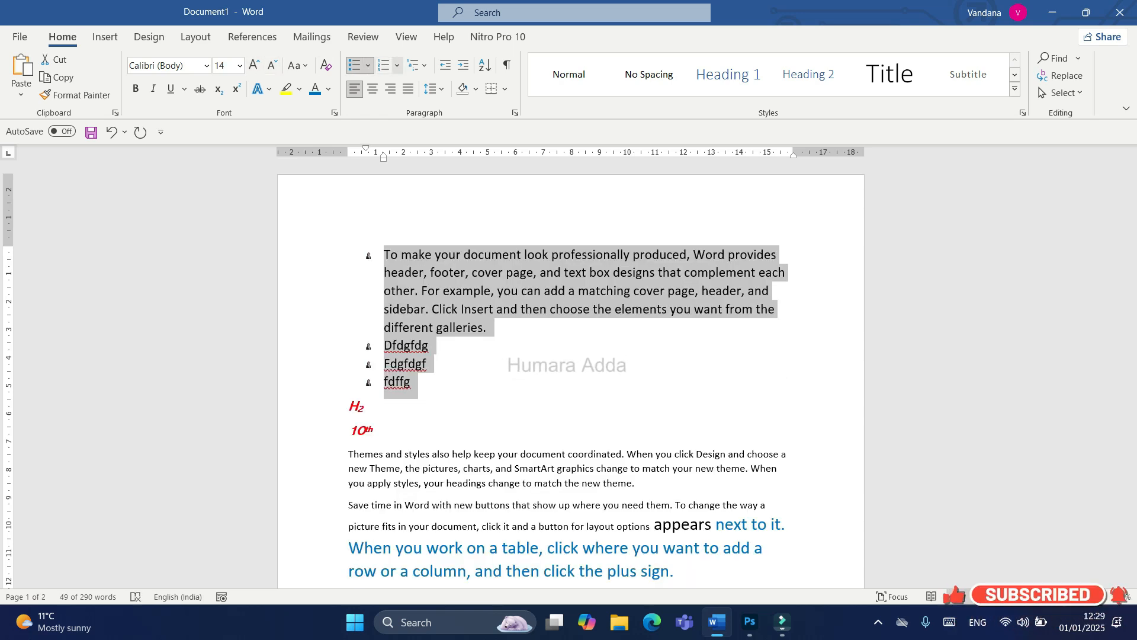
{"action": "left_click", "coordinate": [397, 65]}
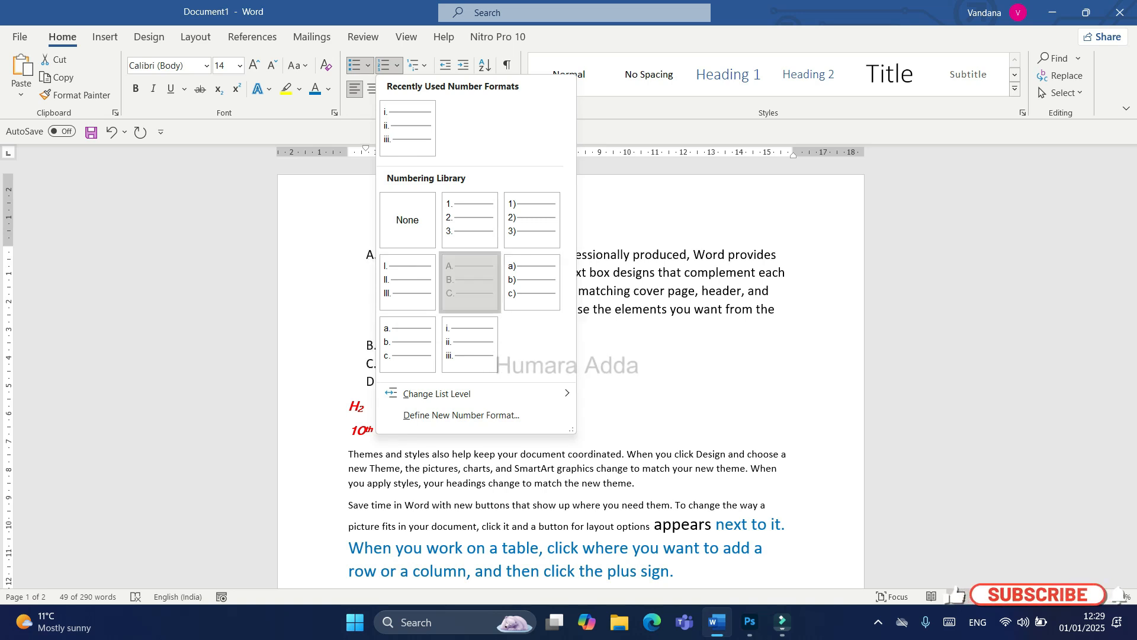
{"action": "left_click", "coordinate": [470, 282]}
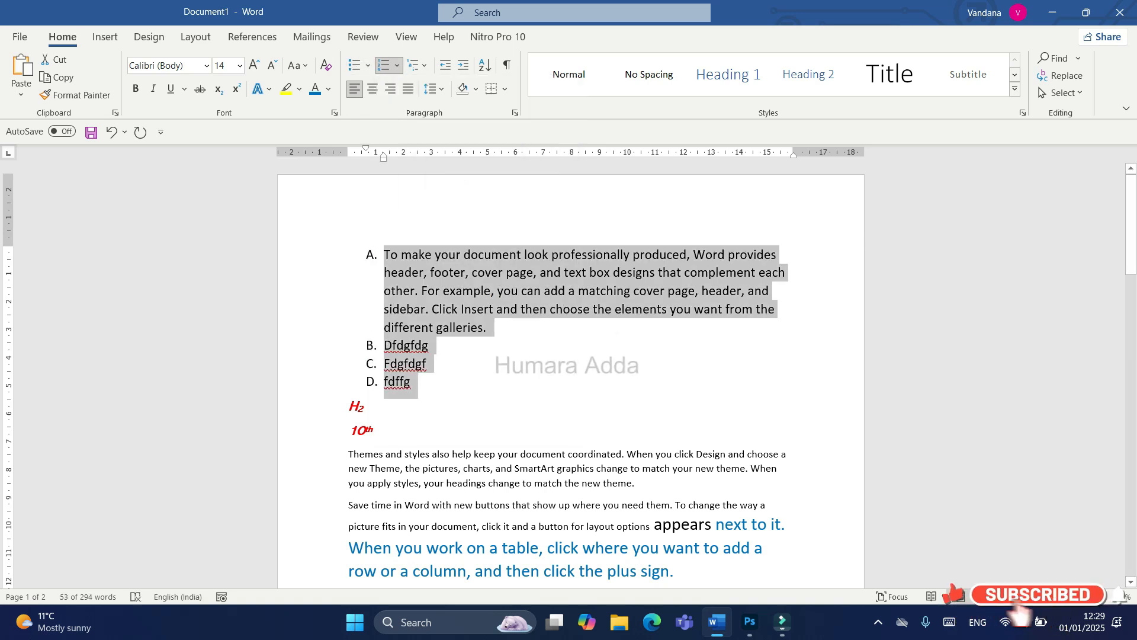
Step: Define a new number format with the 1st, 2nd, 3rd style and apply it to the selected list
{"action": "left_click", "coordinate": [397, 65]}
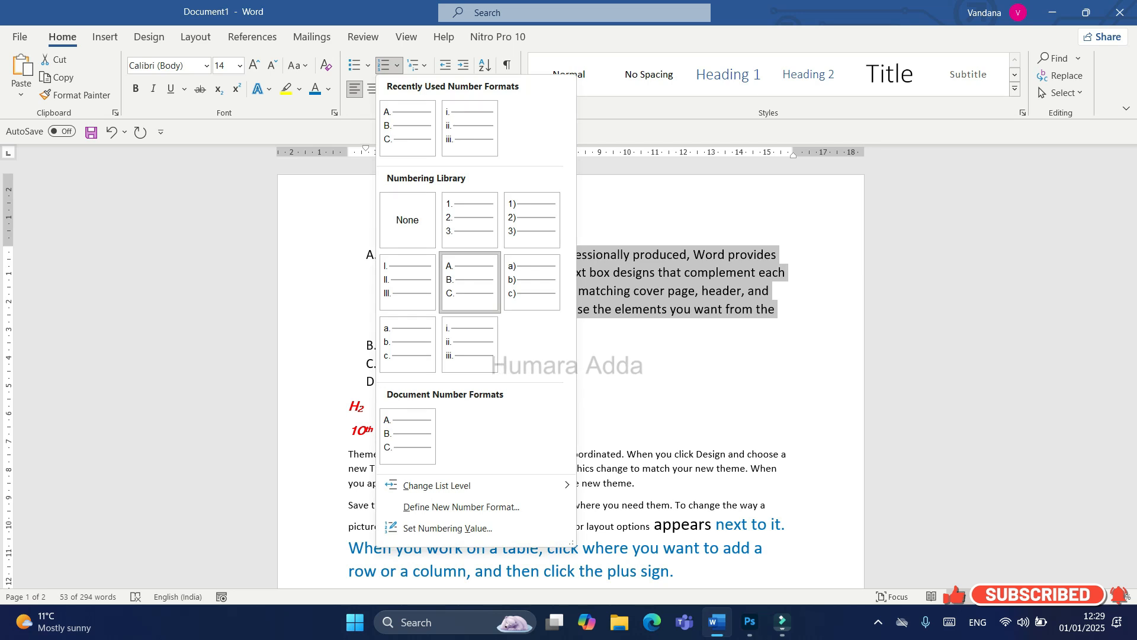
{"action": "left_click", "coordinate": [397, 66]}
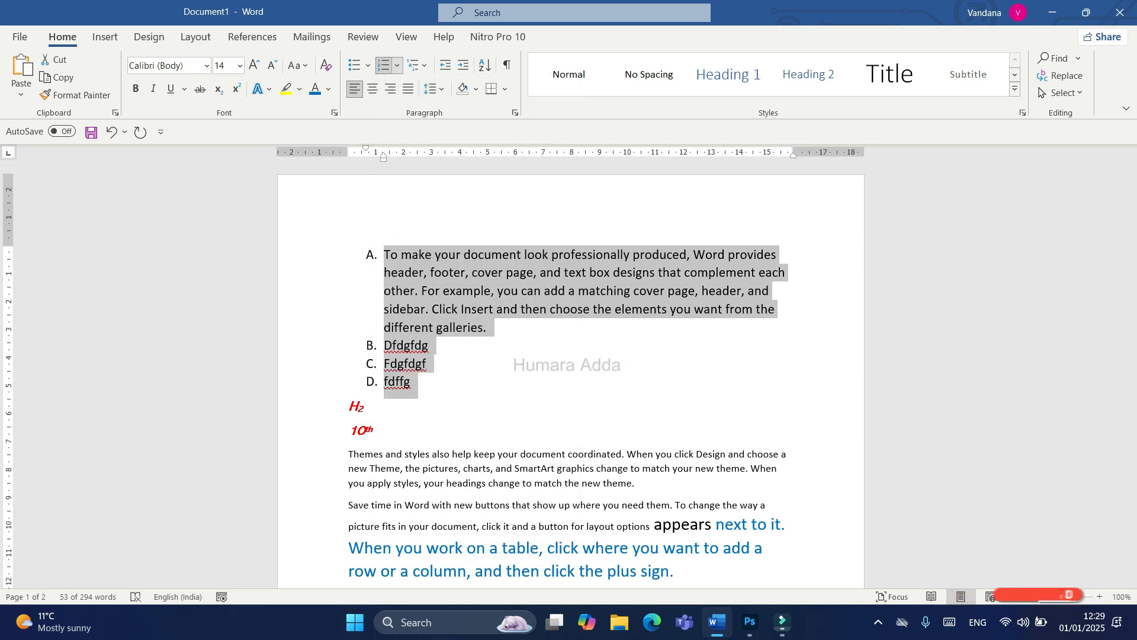
{"action": "left_click", "coordinate": [397, 66]}
{"action": "key", "text": "Up"}
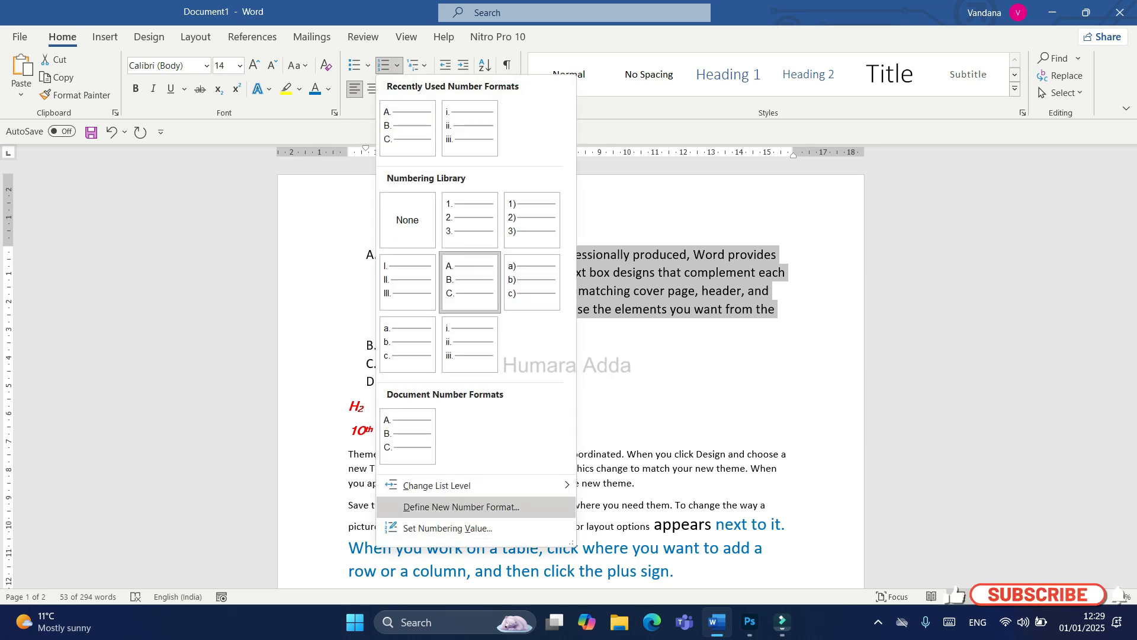
{"action": "key", "text": "Return"}
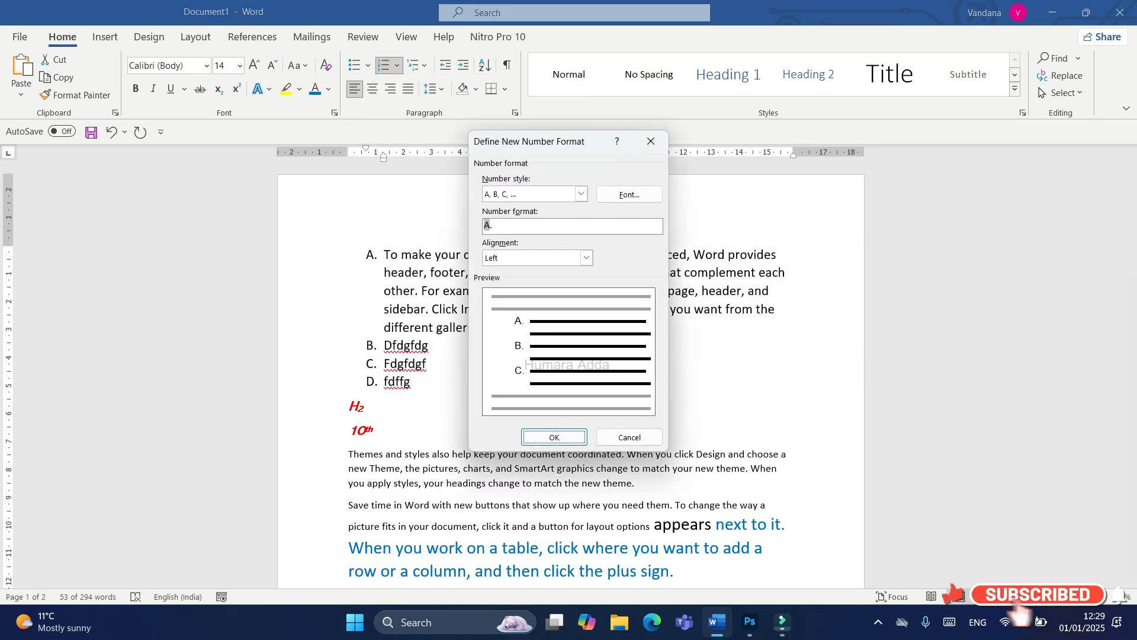
{"action": "left_click", "coordinate": [581, 194]}
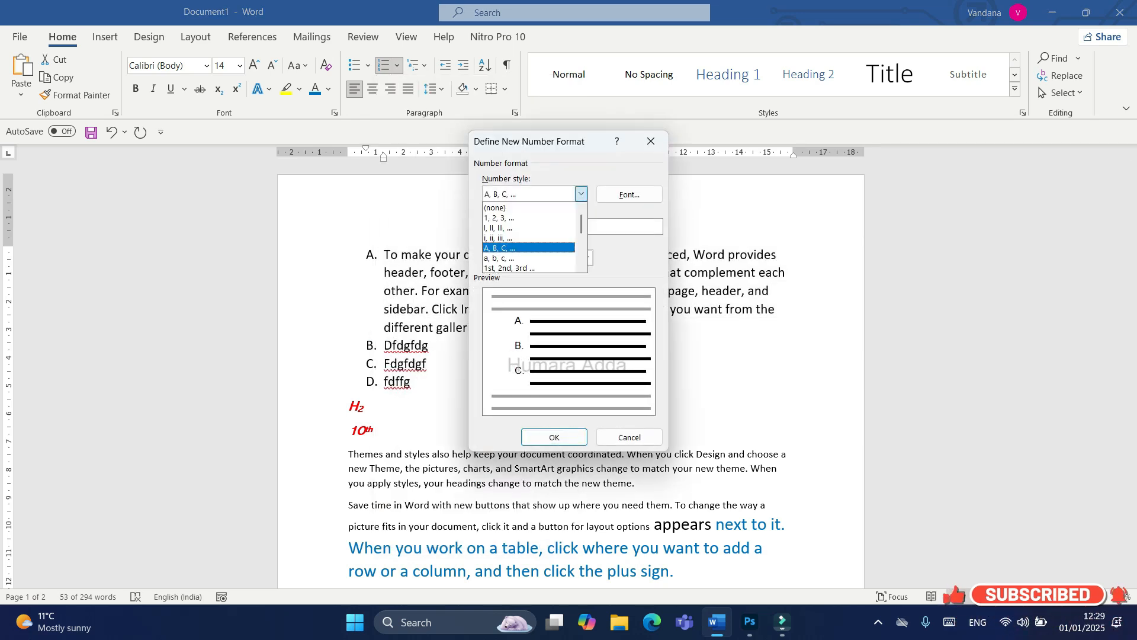
{"action": "key", "text": "Down"}
{"action": "key", "text": "Down"}
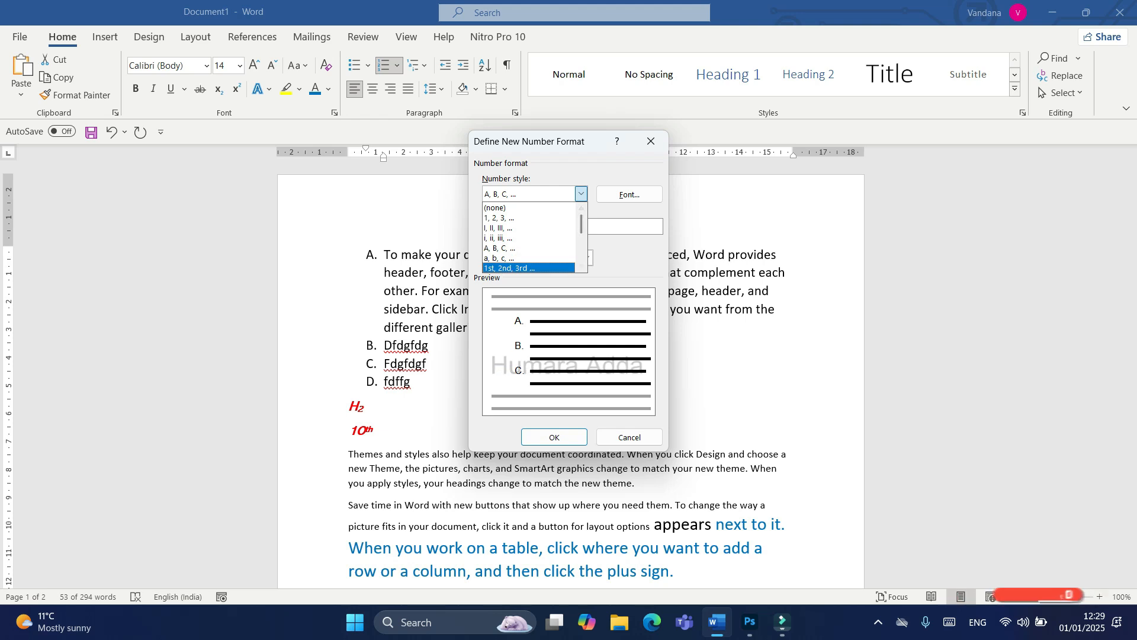
{"action": "key", "text": "Return"}
{"action": "key", "text": "Return"}
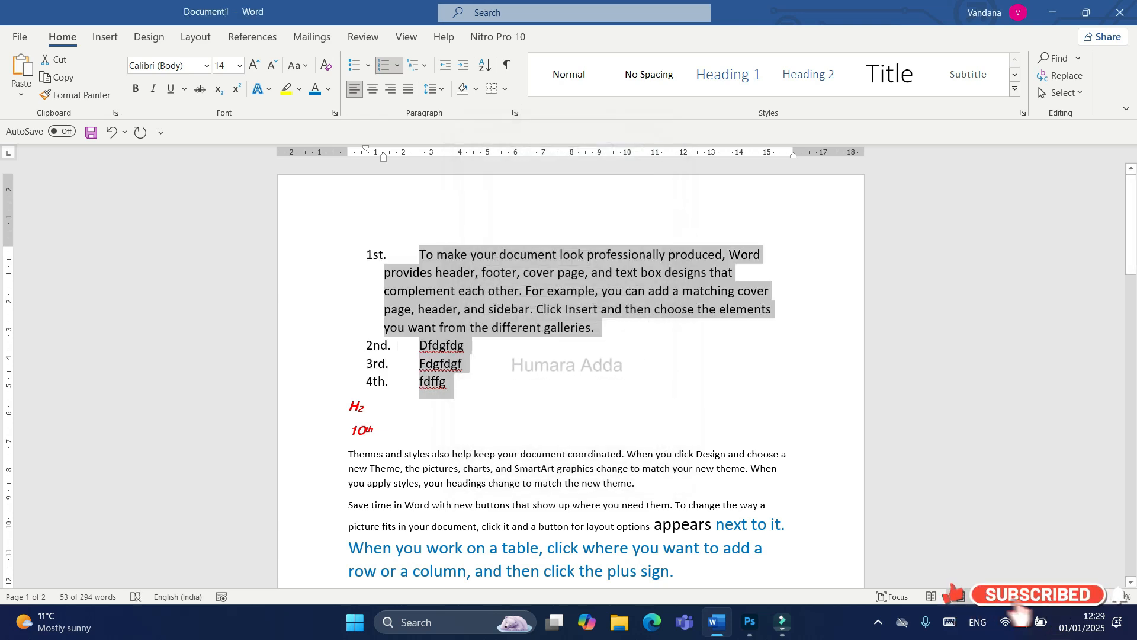
Step: Look over the available multilevel list formats for the selected list without applying one
{"action": "left_click", "coordinate": [418, 65]}
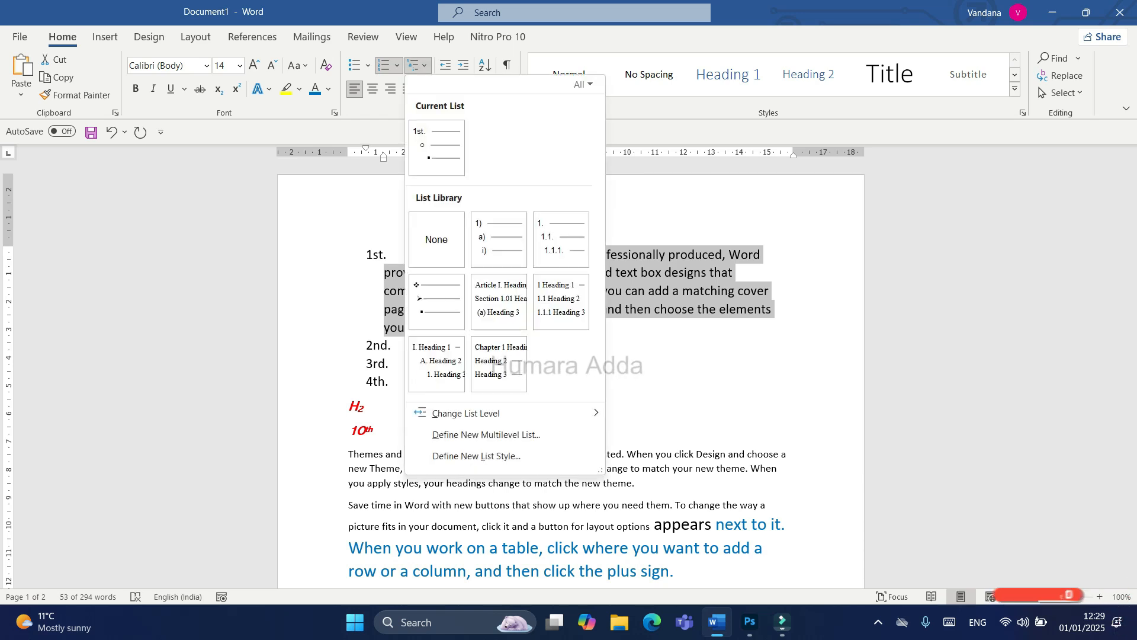
{"action": "key", "text": "Escape"}
{"action": "left_click", "coordinate": [614, 354]}
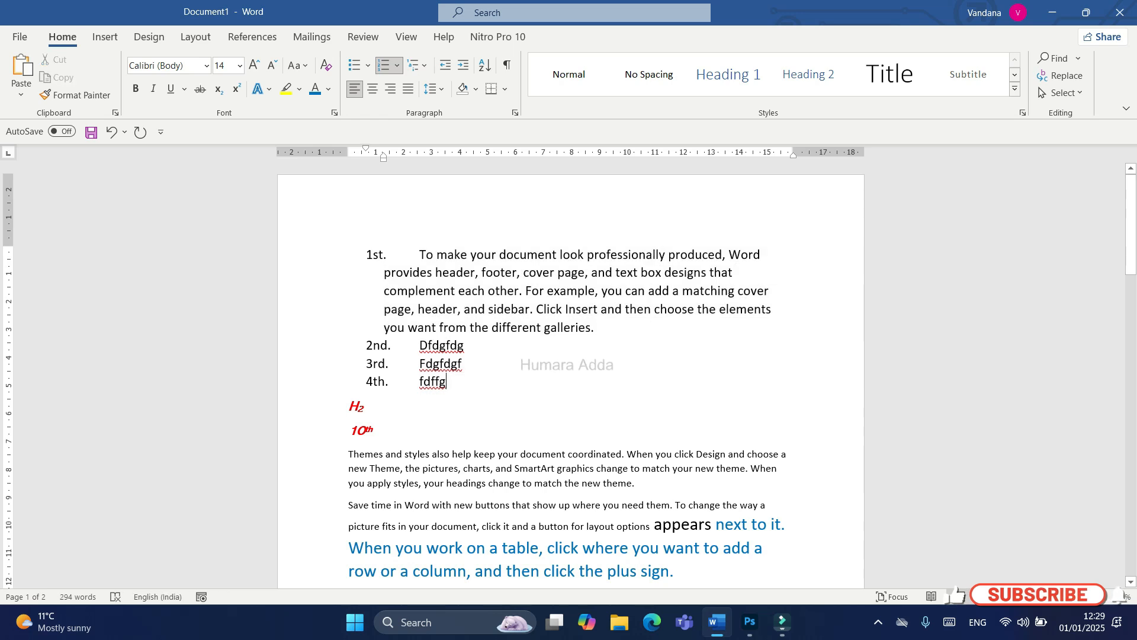
Step: Try justified, centred, right and left alignment on the final text paragraph below the mixed-case one
{"action": "scroll", "coordinate": [614, 353], "scroll_direction": "down", "scroll_amount": 11}
{"action": "left_click", "coordinate": [614, 352]}
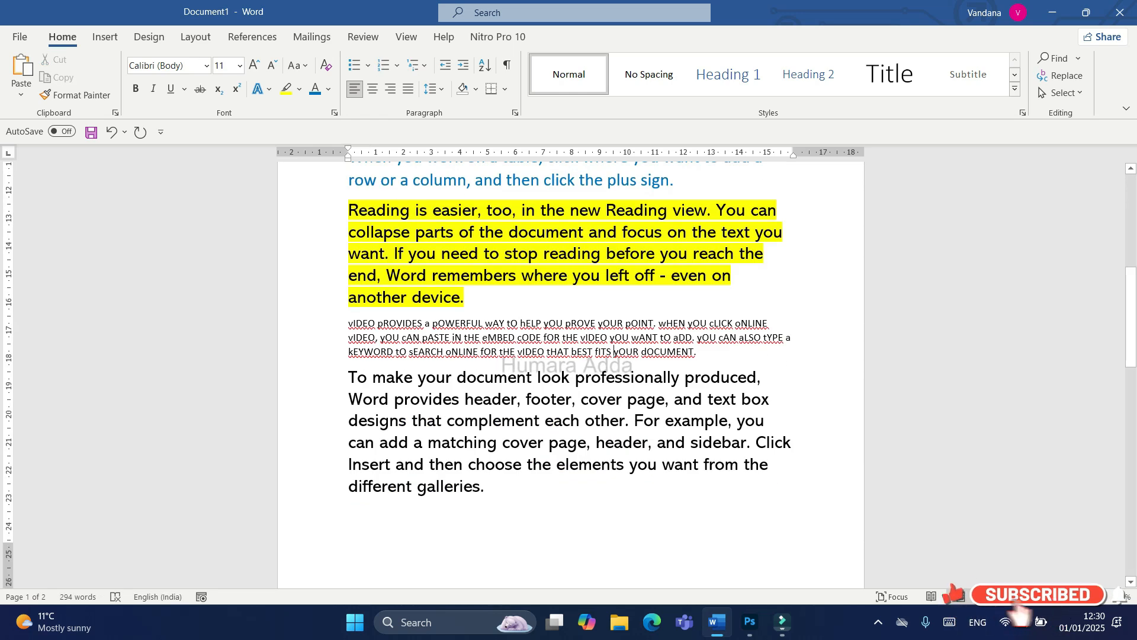
{"action": "left_click_drag", "start_coordinate": [349, 377], "coordinate": [493, 488]}
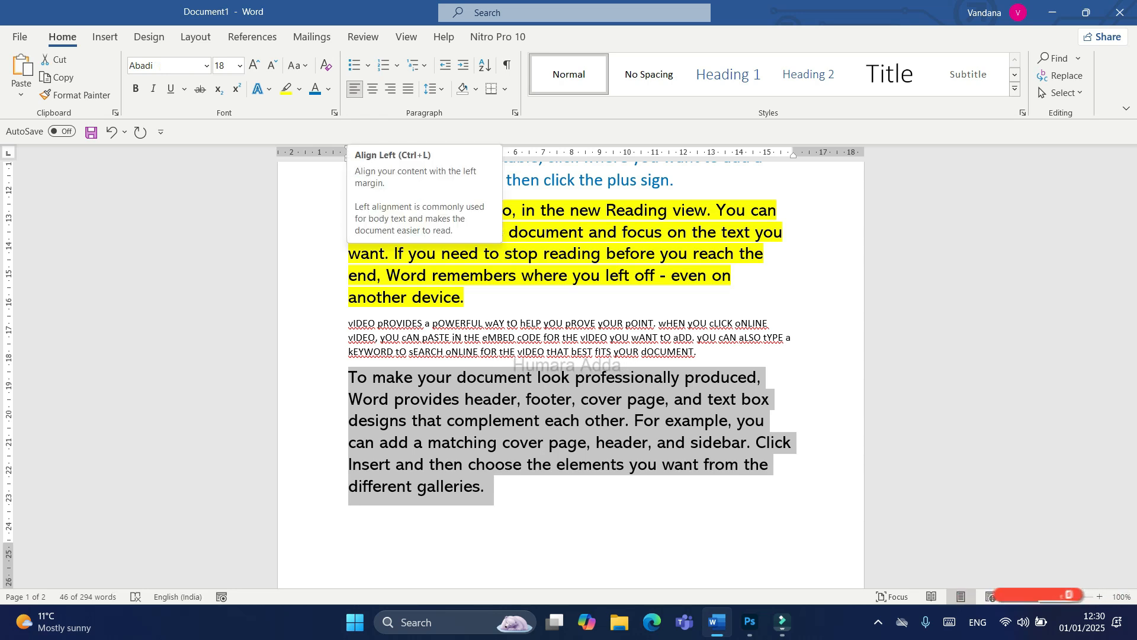
{"action": "left_click", "coordinate": [408, 88]}
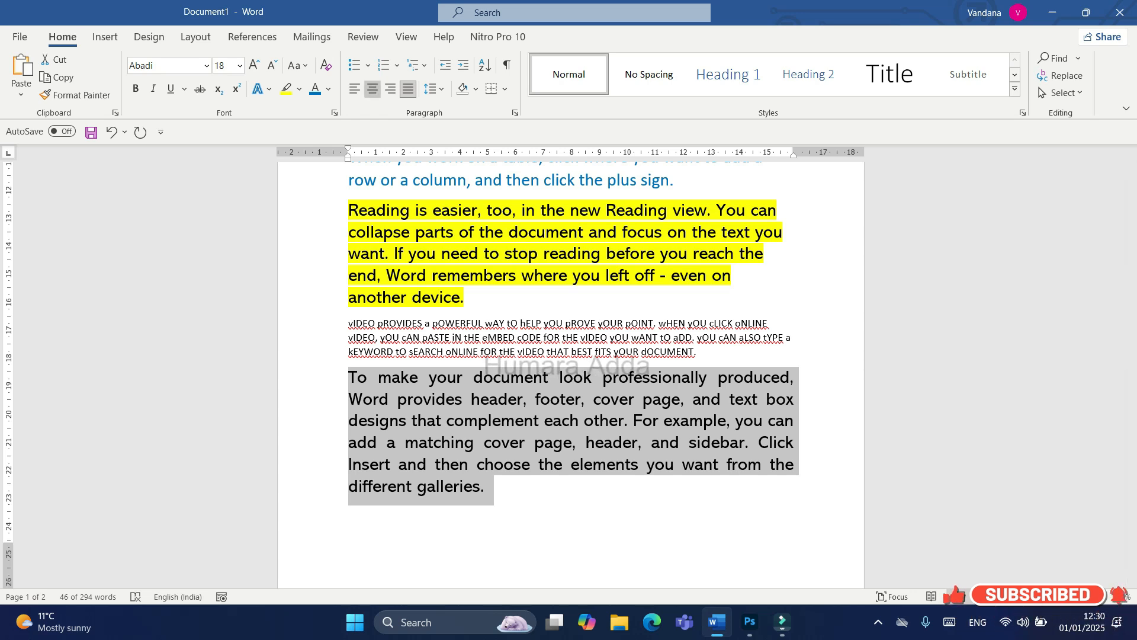
{"action": "key", "text": "ctrl+e"}
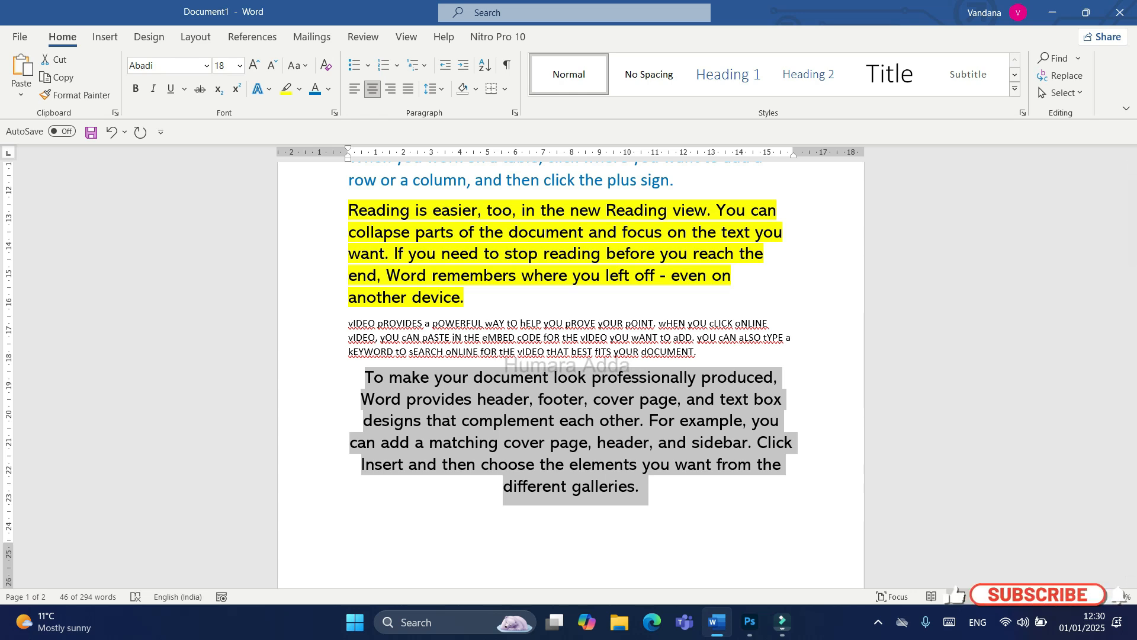
{"action": "key", "text": "ctrl+r"}
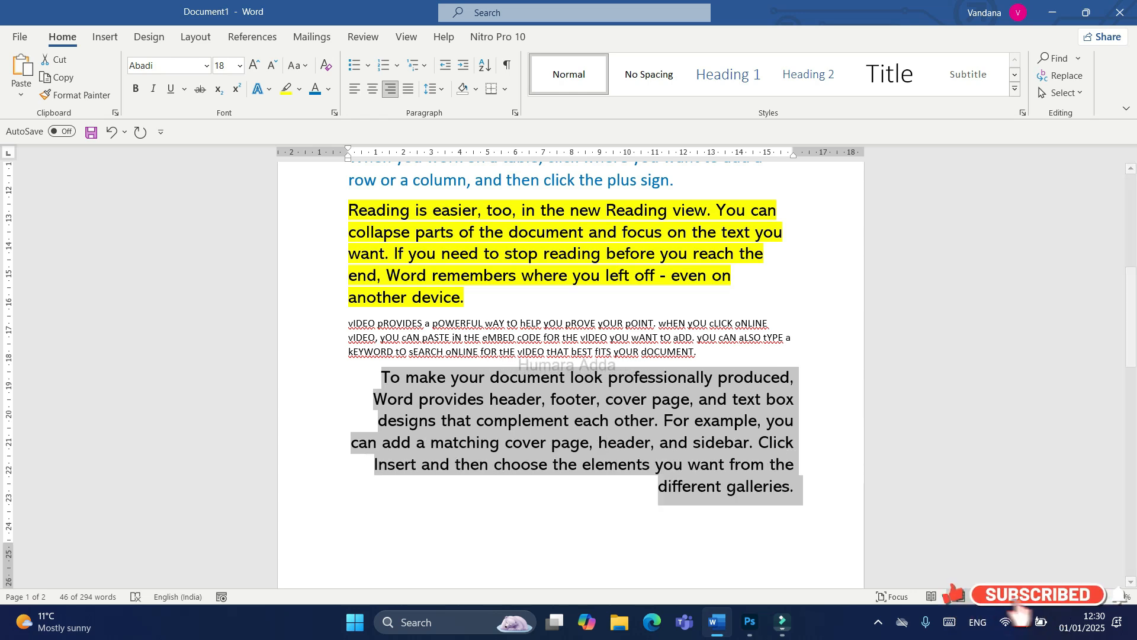
{"action": "key", "text": "ctrl+l"}
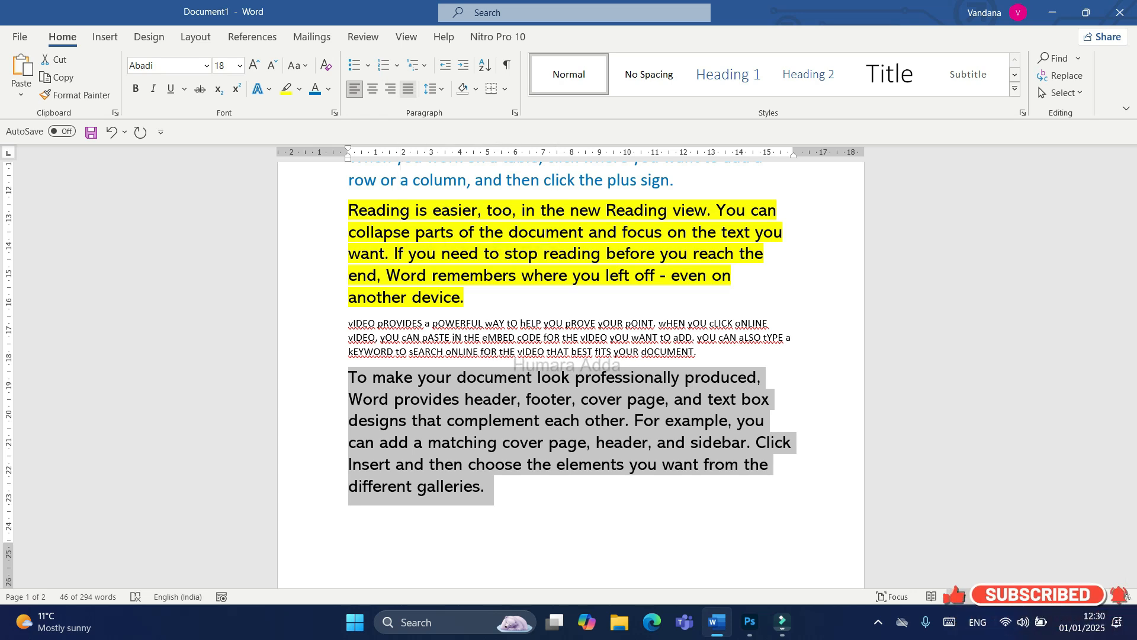
Step: Justify the selected final paragraph and set its line spacing to 1.5
{"action": "left_click", "coordinate": [408, 88]}
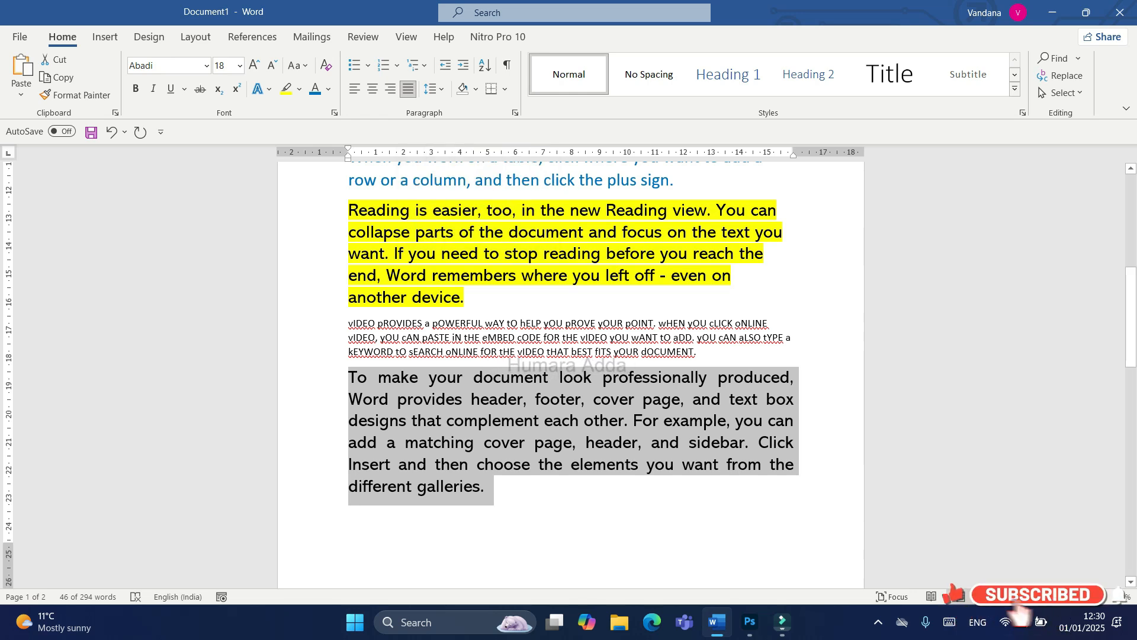
{"action": "left_click", "coordinate": [433, 89]}
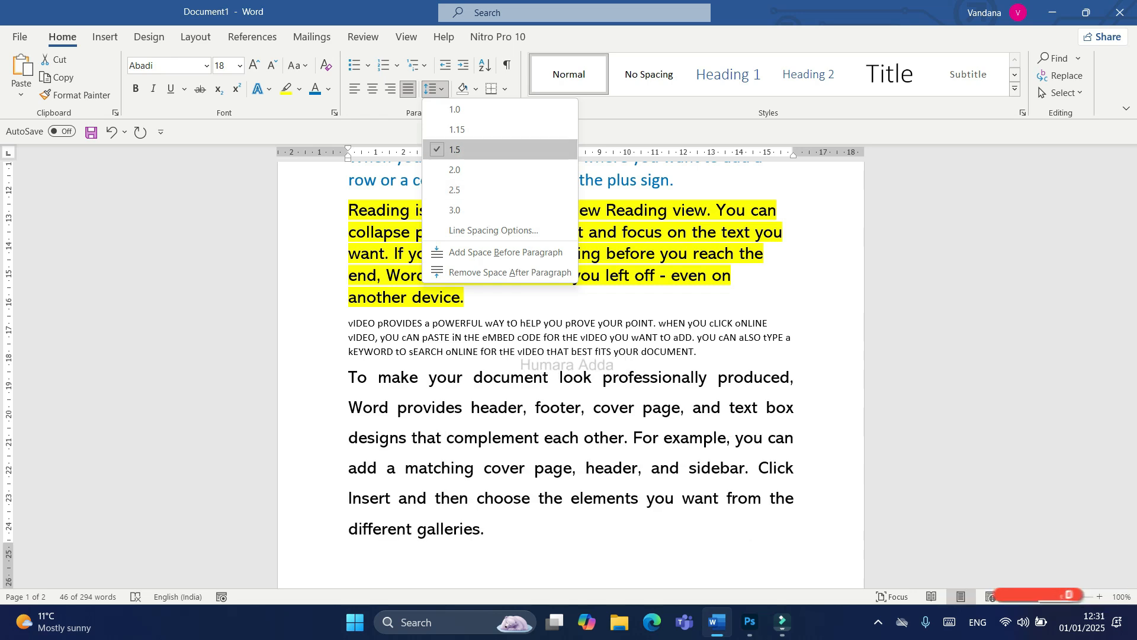
{"action": "left_click", "coordinate": [455, 150]}
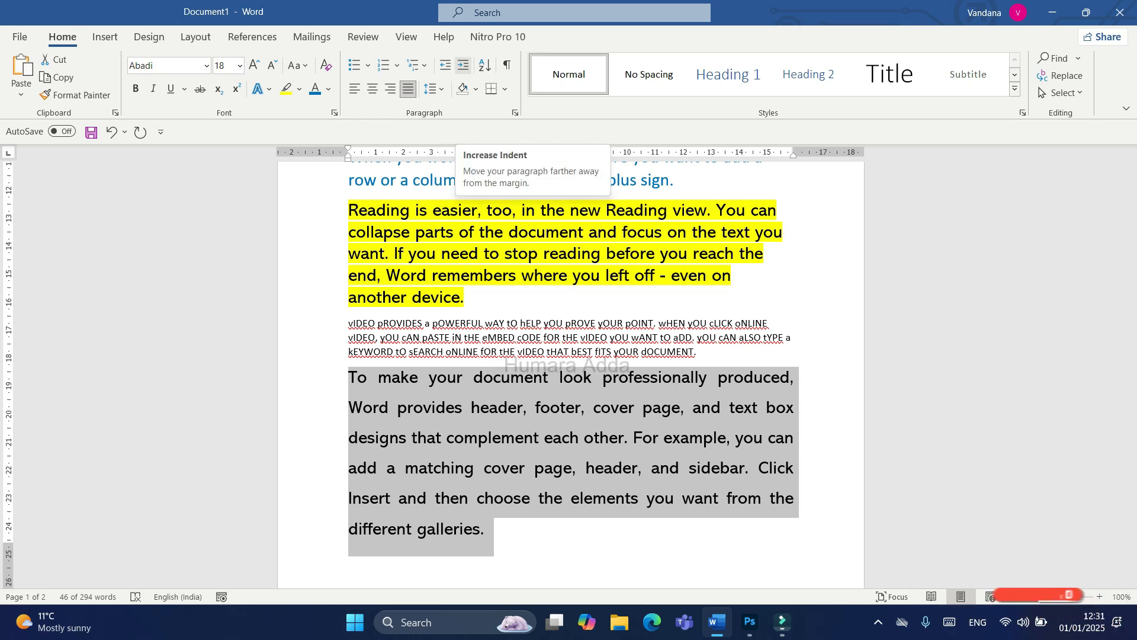
Step: Try increasing the final paragraph's indent several levels, and decrease it back to the margin
{"action": "left_click", "coordinate": [463, 64]}
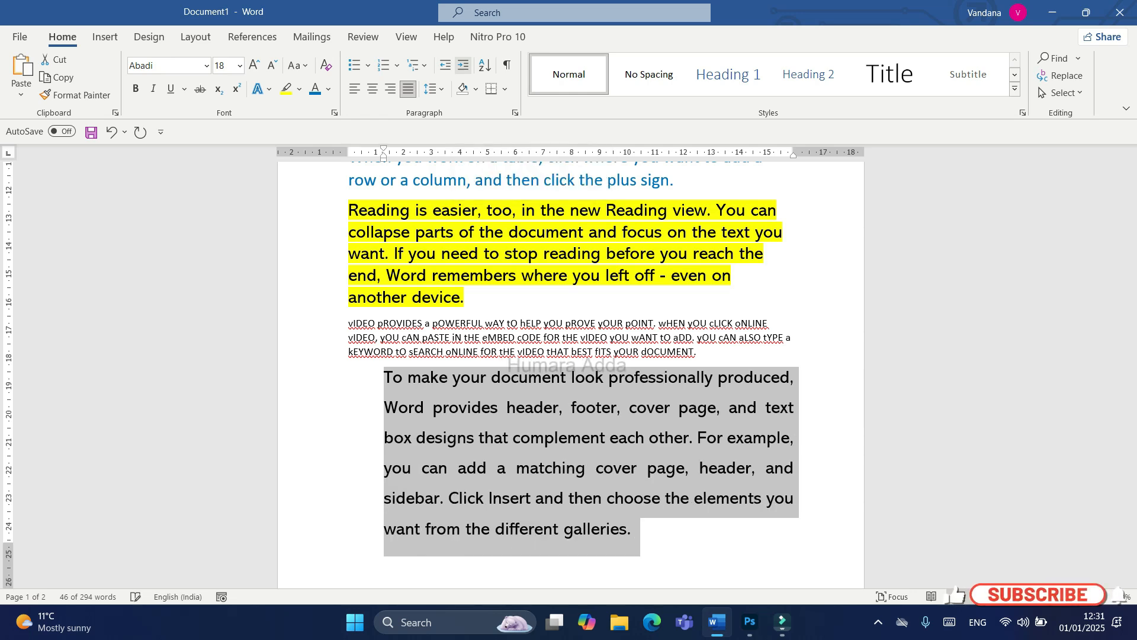
{"action": "left_click", "coordinate": [463, 65]}
{"action": "left_click", "coordinate": [464, 65]}
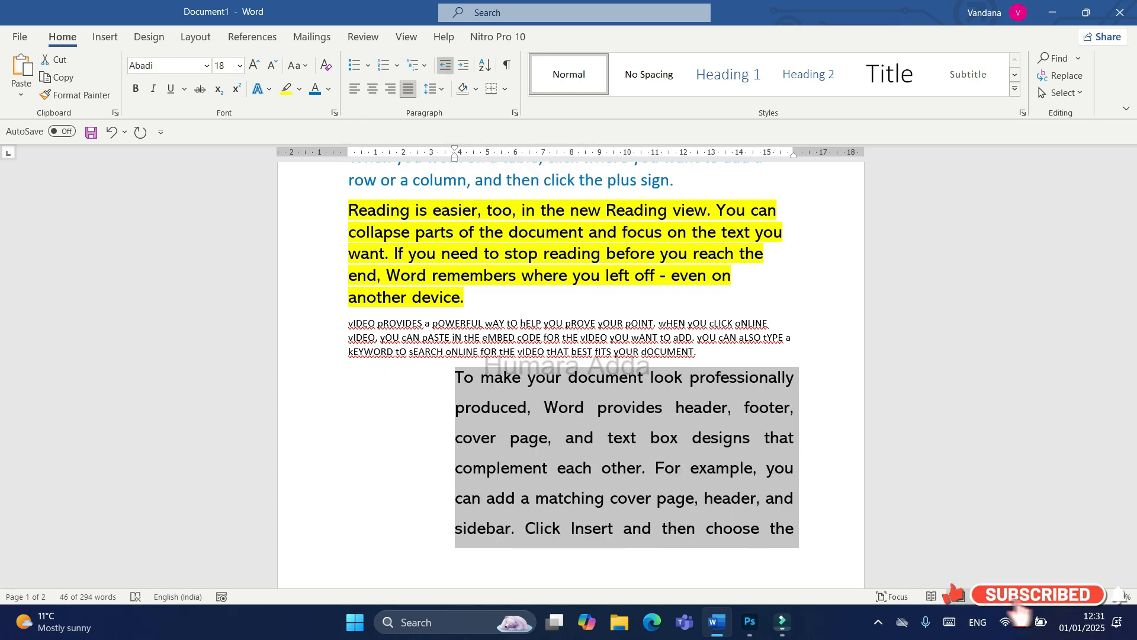
{"action": "left_click", "coordinate": [445, 64]}
{"action": "left_click", "coordinate": [445, 65]}
{"action": "left_click", "coordinate": [445, 65]}
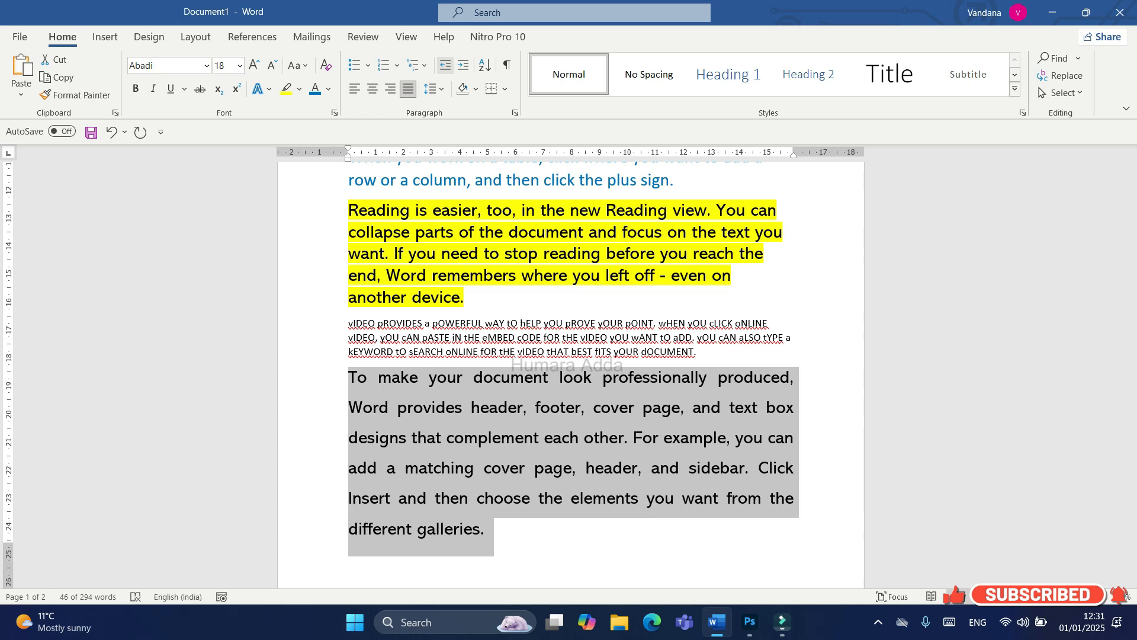
Step: Shade the selected final paragraph with the standard light blue color
{"action": "left_click", "coordinate": [476, 88]}
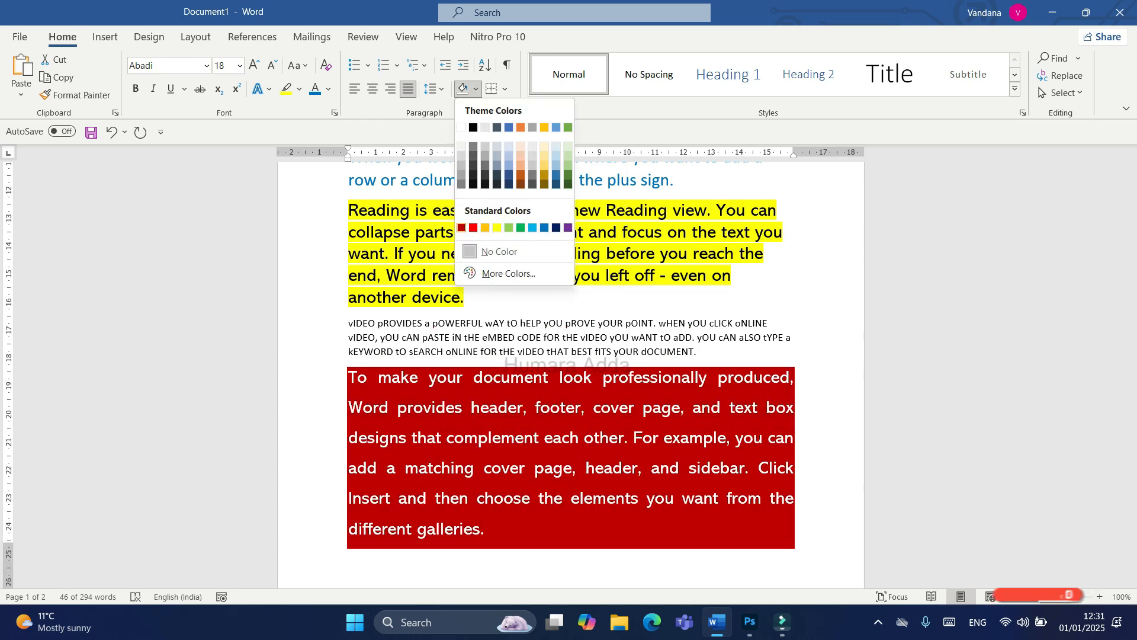
{"action": "left_click", "coordinate": [533, 228]}
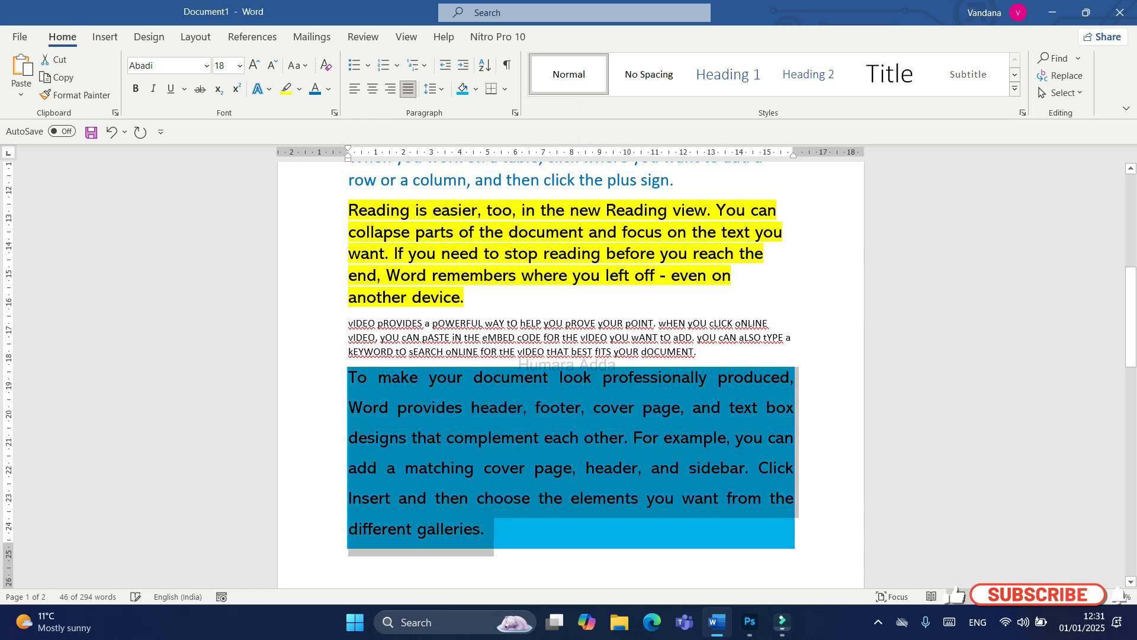
Step: Add a bottom border to the light blue shaded paragraph
{"action": "scroll", "coordinate": [571, 355], "scroll_direction": "down", "scroll_amount": 2}
{"action": "left_click_drag", "start_coordinate": [416, 430], "coordinate": [350, 310]}
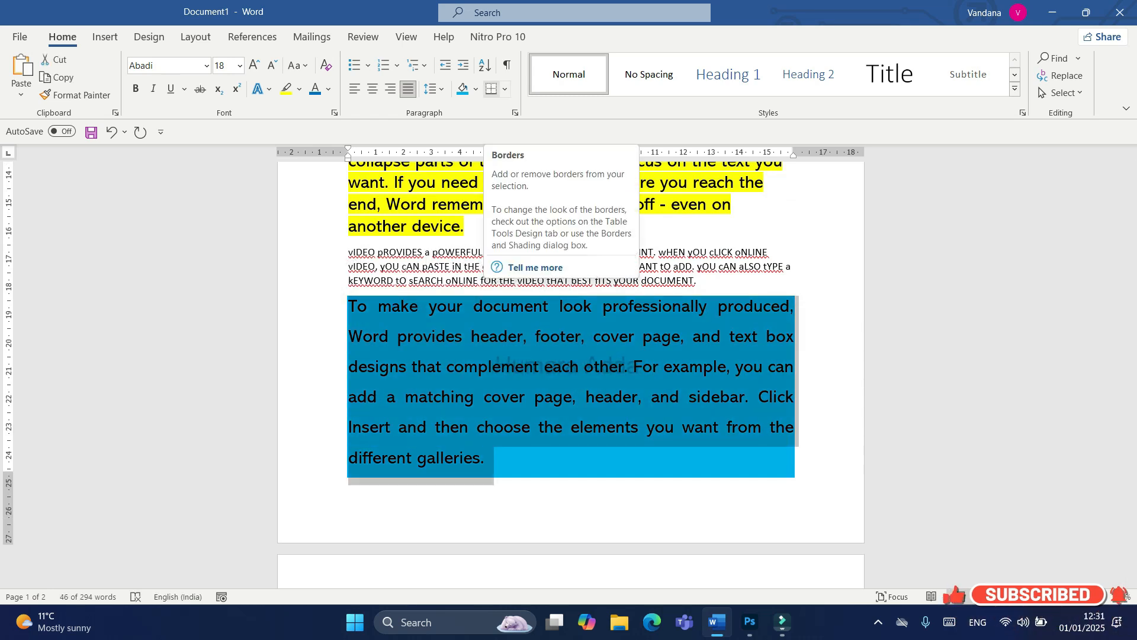
{"action": "left_click", "coordinate": [504, 89]}
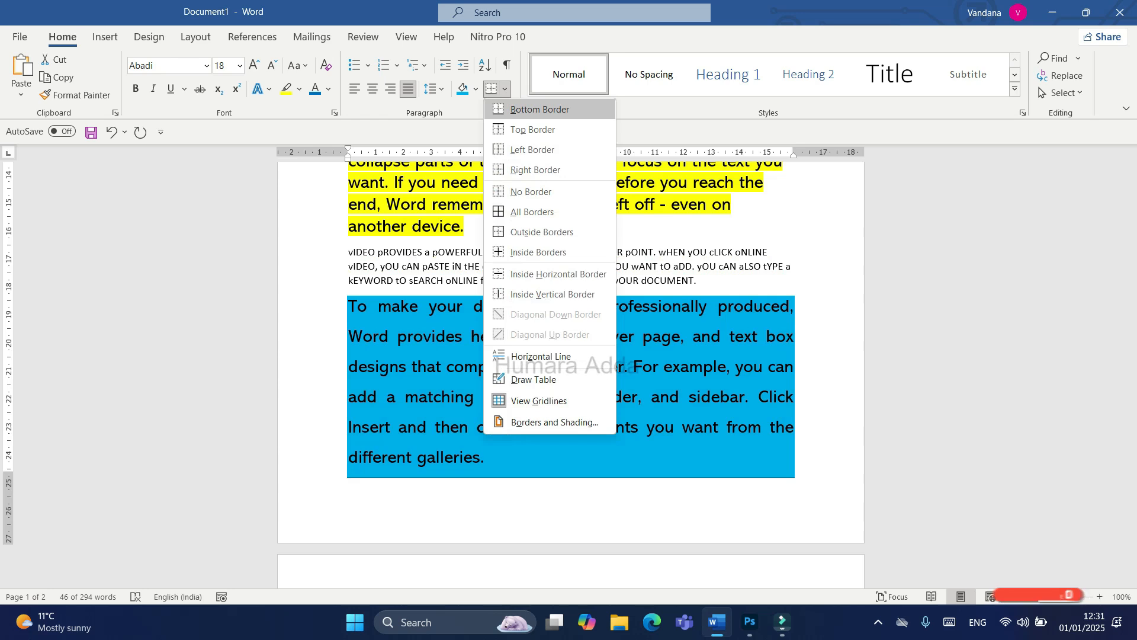
{"action": "left_click", "coordinate": [540, 109]}
{"action": "left_click", "coordinate": [486, 458]}
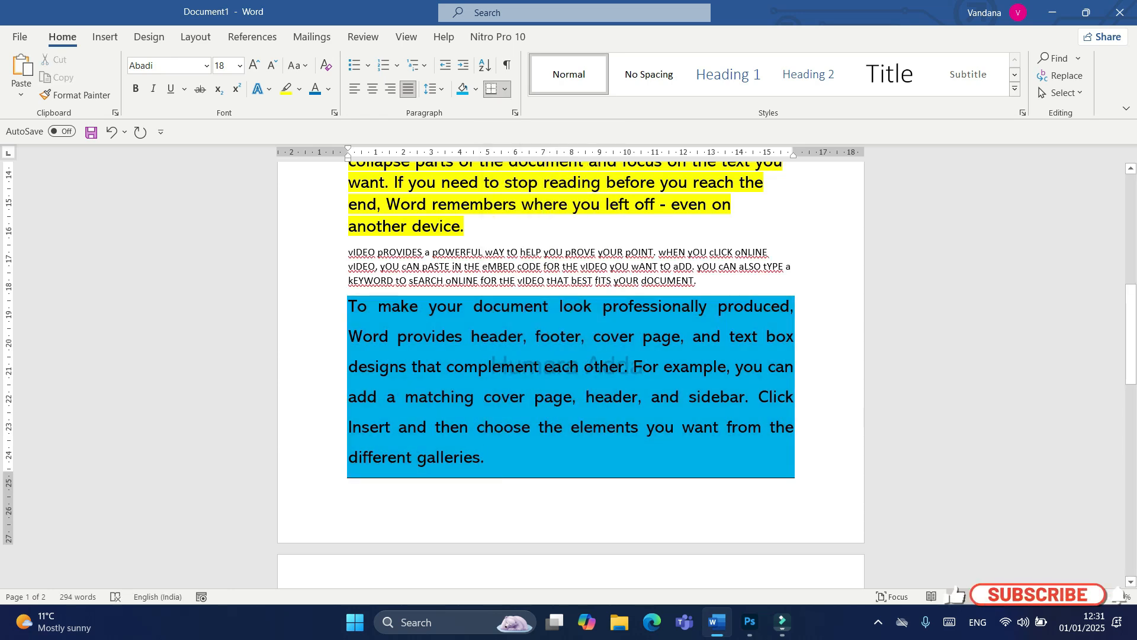
Step: Apply all borders to the light blue shaded paragraph
{"action": "left_click_drag", "start_coordinate": [487, 457], "coordinate": [347, 306]}
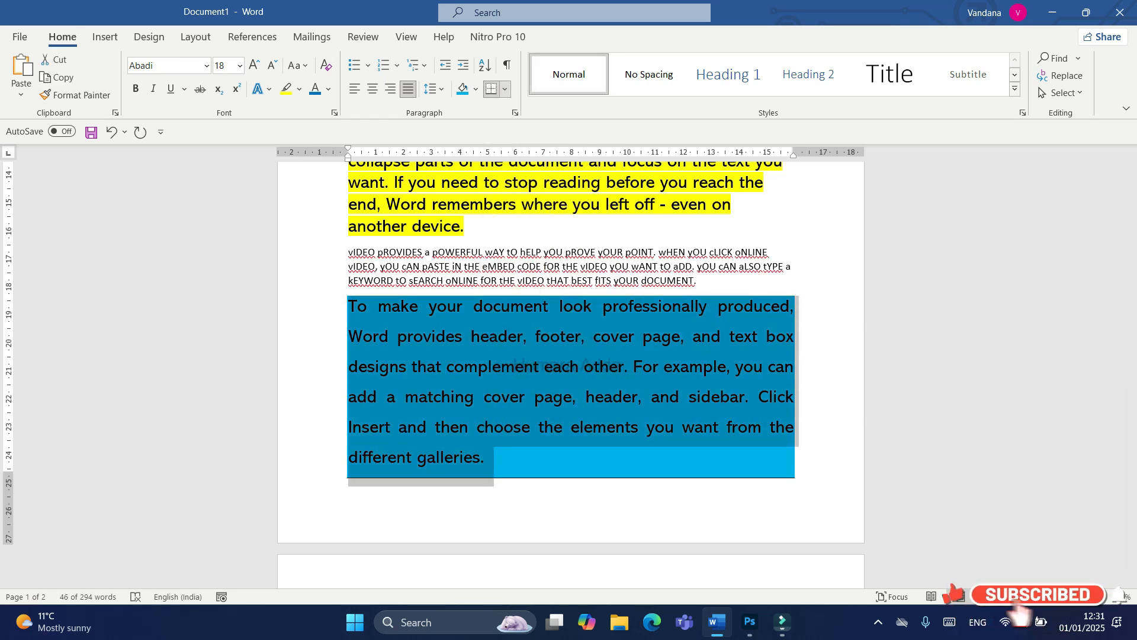
{"action": "left_click", "coordinate": [505, 89]}
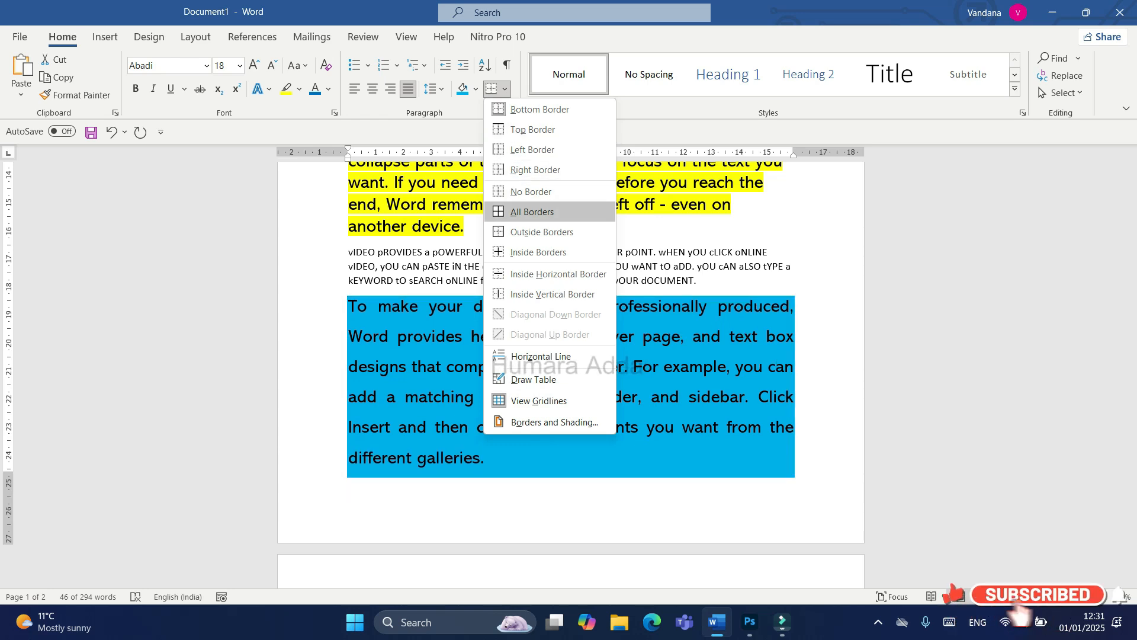
{"action": "left_click", "coordinate": [542, 212]}
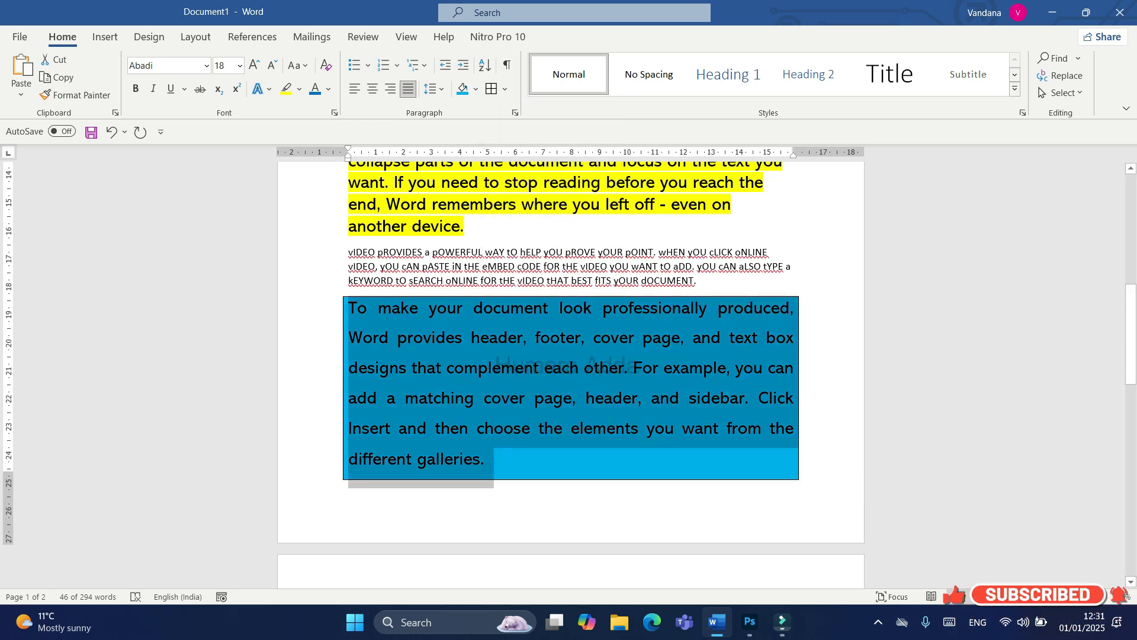
{"action": "left_click", "coordinate": [568, 461]}
Step: Apply all borders to the empty paragraph at the start of page 2
{"action": "scroll", "coordinate": [570, 374], "scroll_direction": "down", "scroll_amount": 5}
{"action": "left_click", "coordinate": [368, 315]}
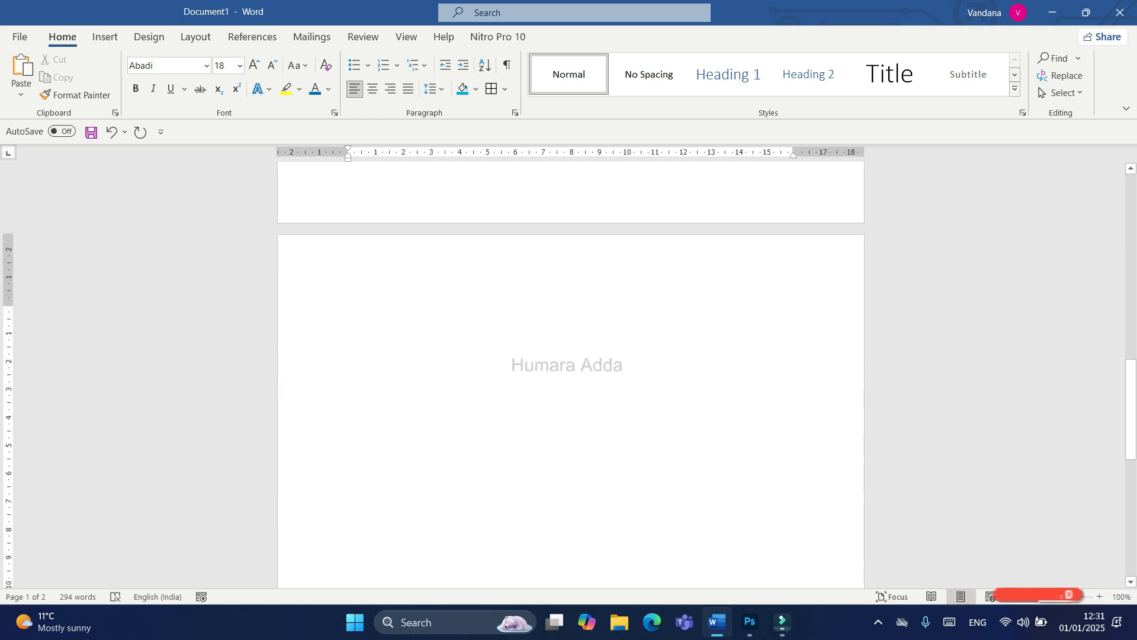
{"action": "left_click", "coordinate": [491, 89]}
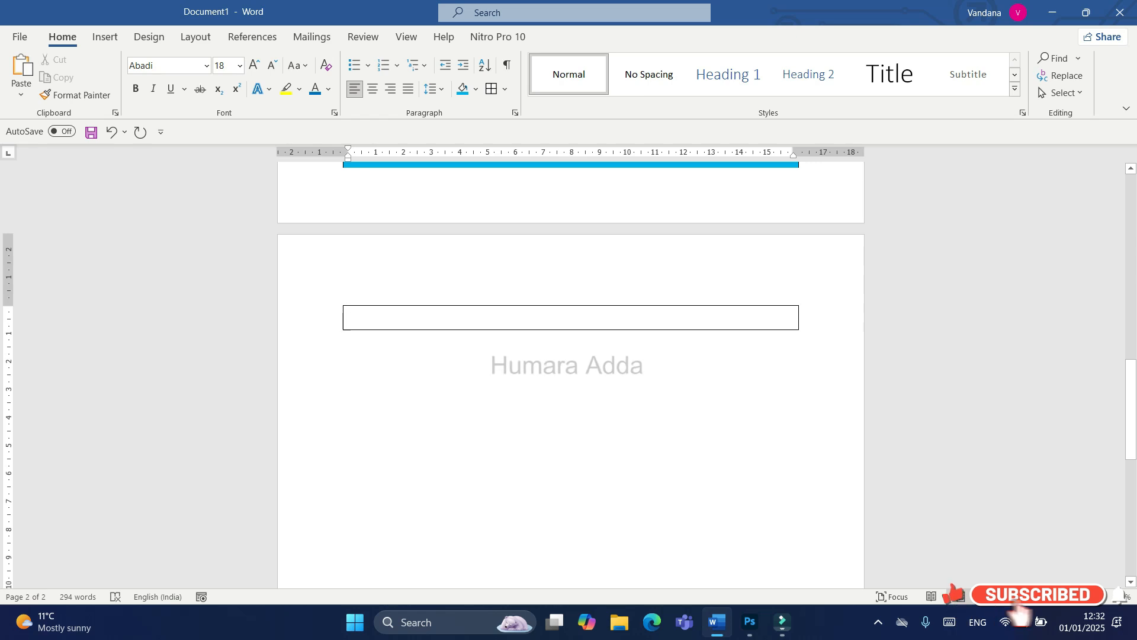
Step: Enter the numbers 3, 9, 5, 2, 8, 1 and 0 on separate lines in the bordered area of page 2
{"action": "type", "text": "3"}
{"action": "key", "text": "Return"}
{"action": "type", "text": "9"}
{"action": "key", "text": "Return"}
{"action": "type", "text": "5"}
{"action": "key", "text": "Return"}
{"action": "type", "text": "2"}
{"action": "key", "text": "Return"}
{"action": "type", "text": "8"}
{"action": "key", "text": "Return"}
{"action": "type", "text": "1"}
{"action": "key", "text": "Return"}
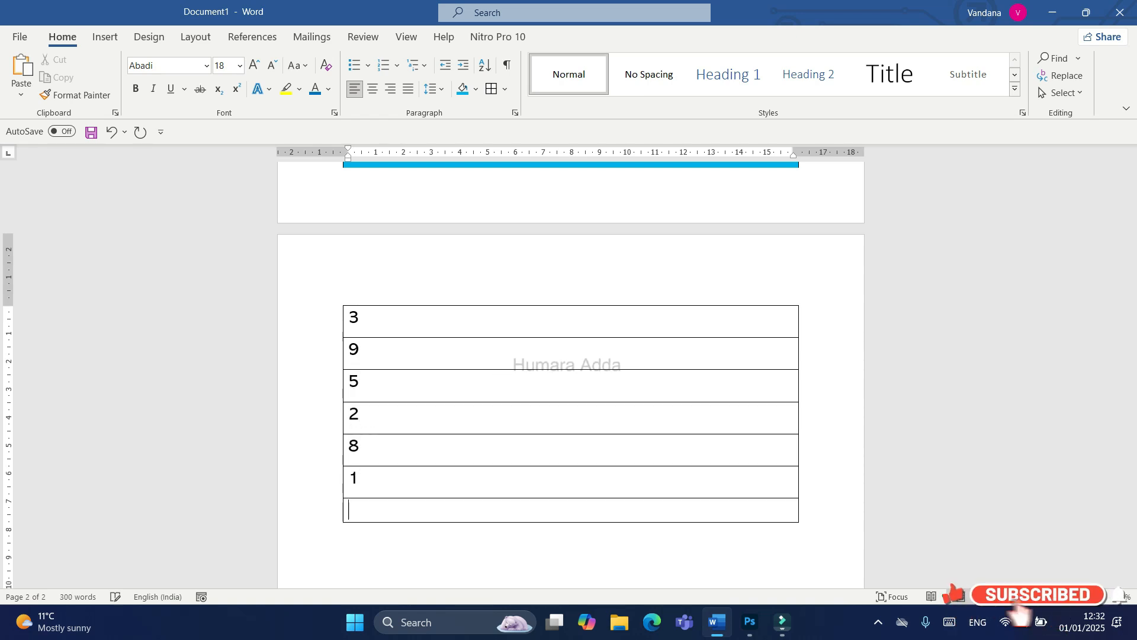
{"action": "type", "text": "0"}
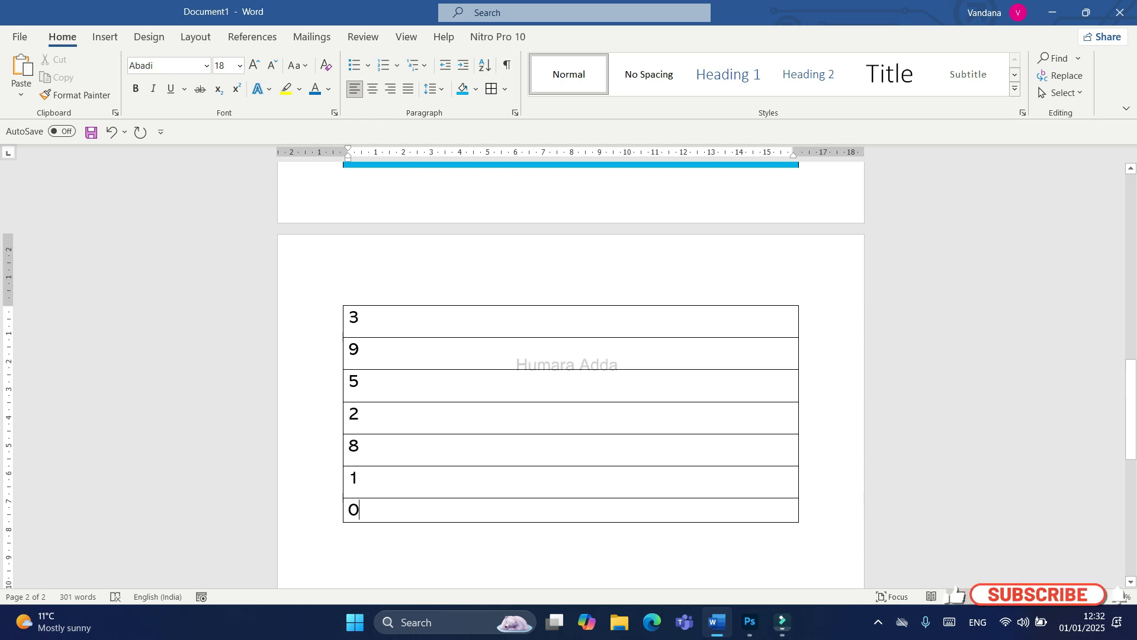
Step: Sort the seven bordered numbers on page 2 in ascending numerical order
{"action": "left_click_drag", "start_coordinate": [349, 317], "coordinate": [359, 511]}
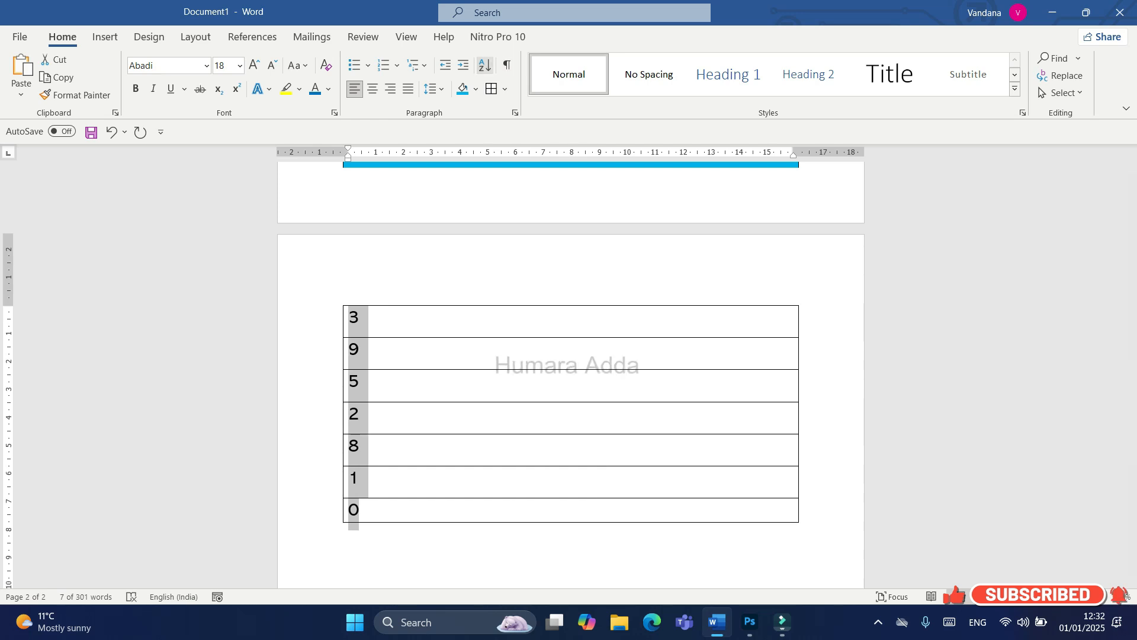
{"action": "left_click", "coordinate": [484, 64]}
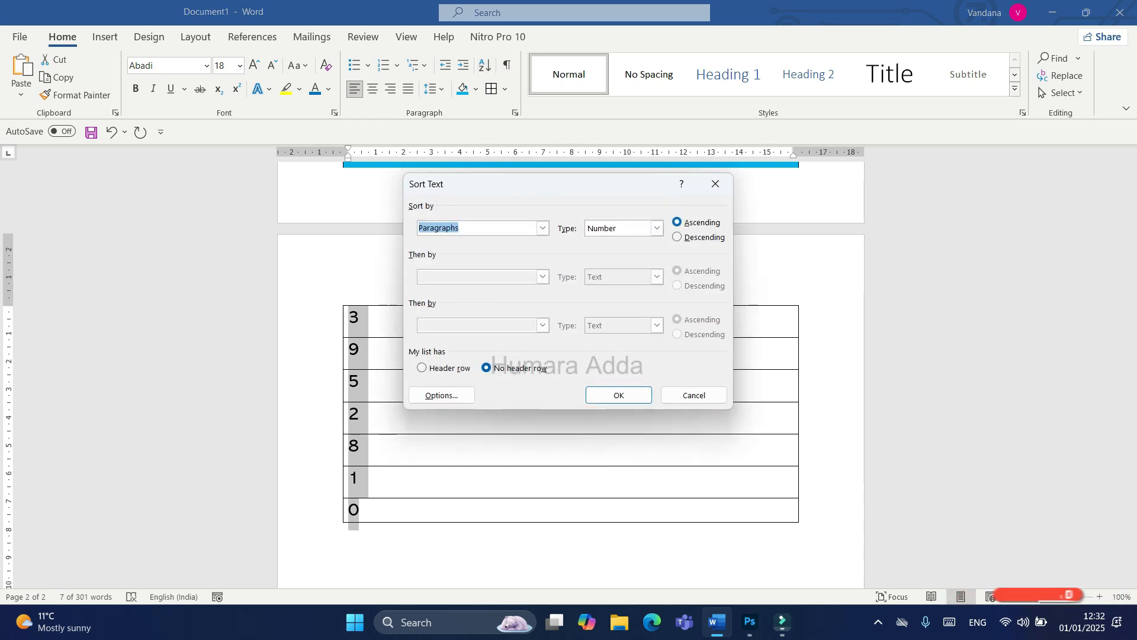
{"action": "key", "text": "Return"}
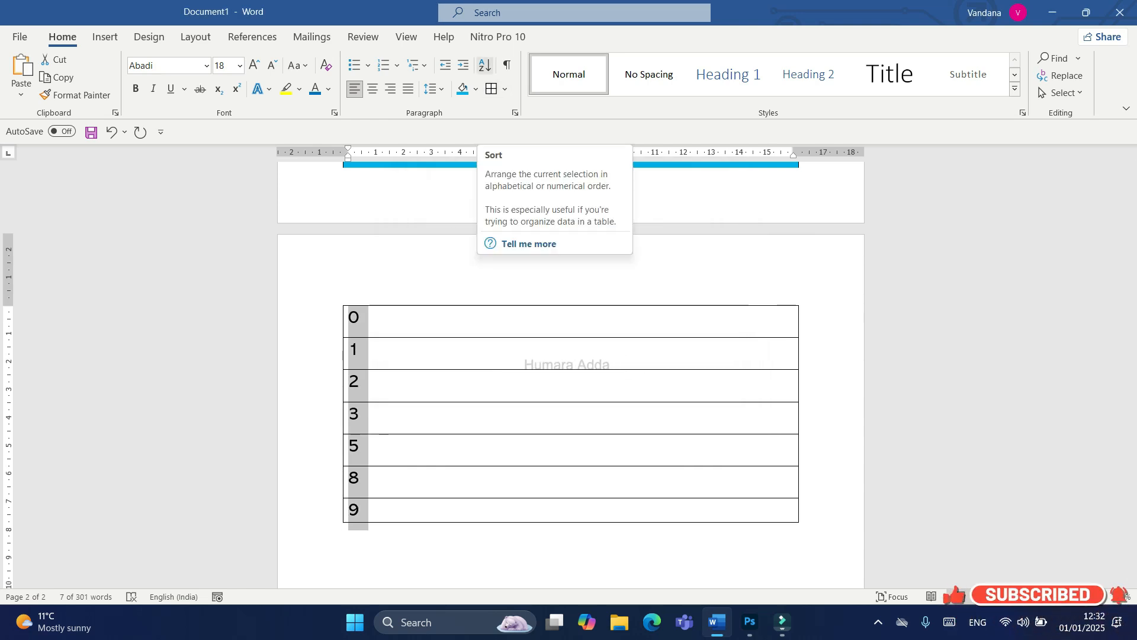
Step: Sort the selected numbers in descending numerical order
{"action": "left_click", "coordinate": [484, 65]}
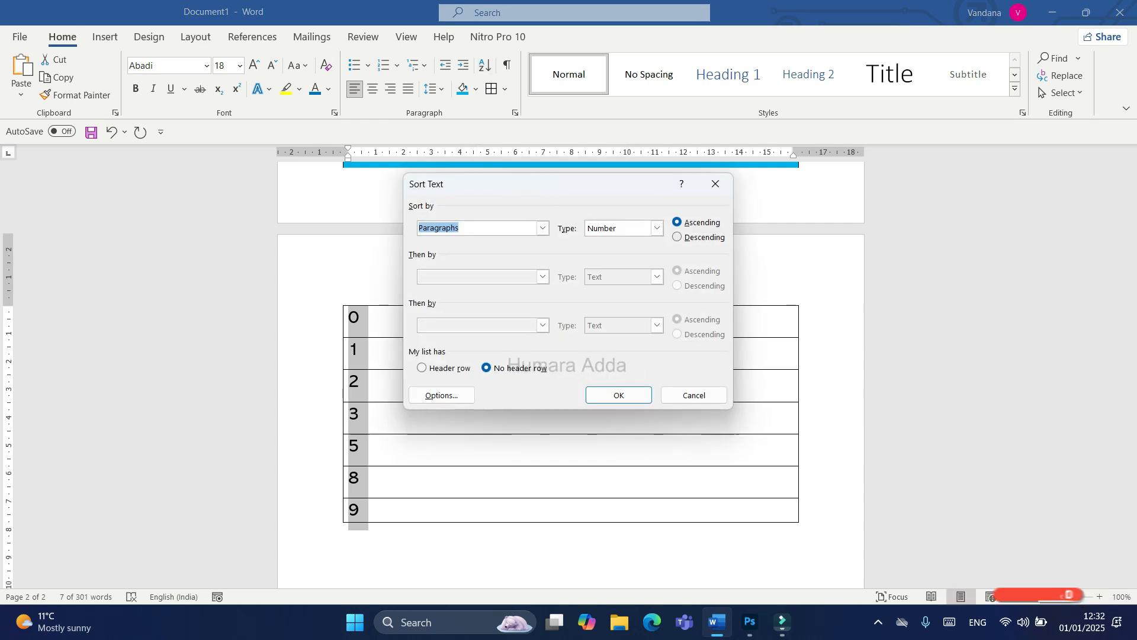
{"action": "left_click", "coordinate": [677, 237]}
{"action": "left_click", "coordinate": [618, 396]}
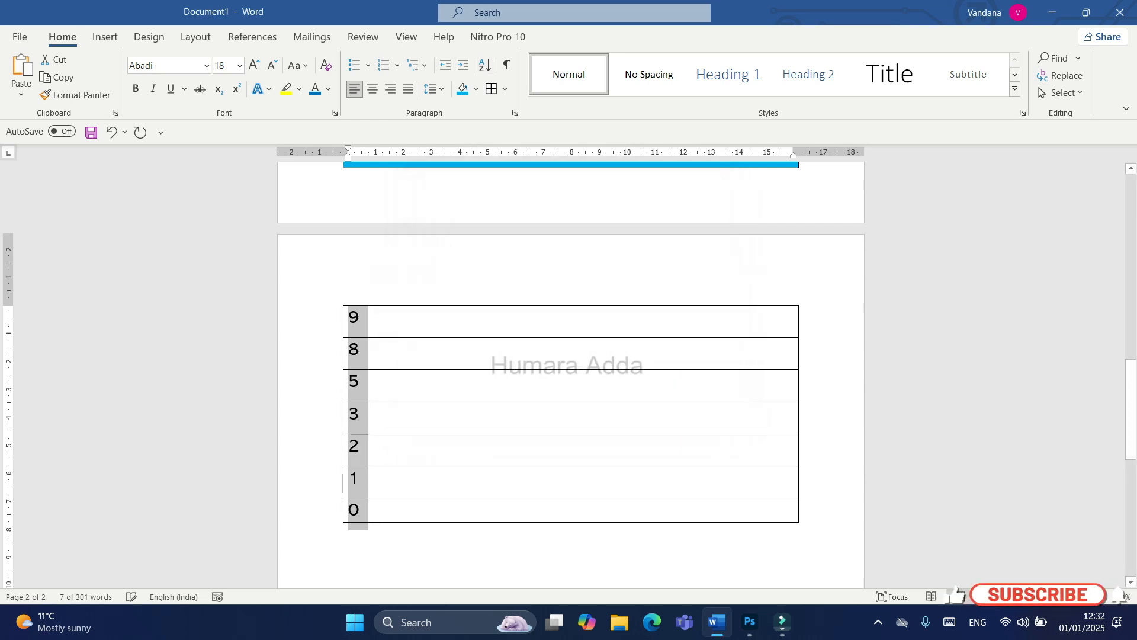
Step: Show the paragraph marks and hidden formatting symbols, and hide them again
{"action": "left_click", "coordinate": [359, 415]}
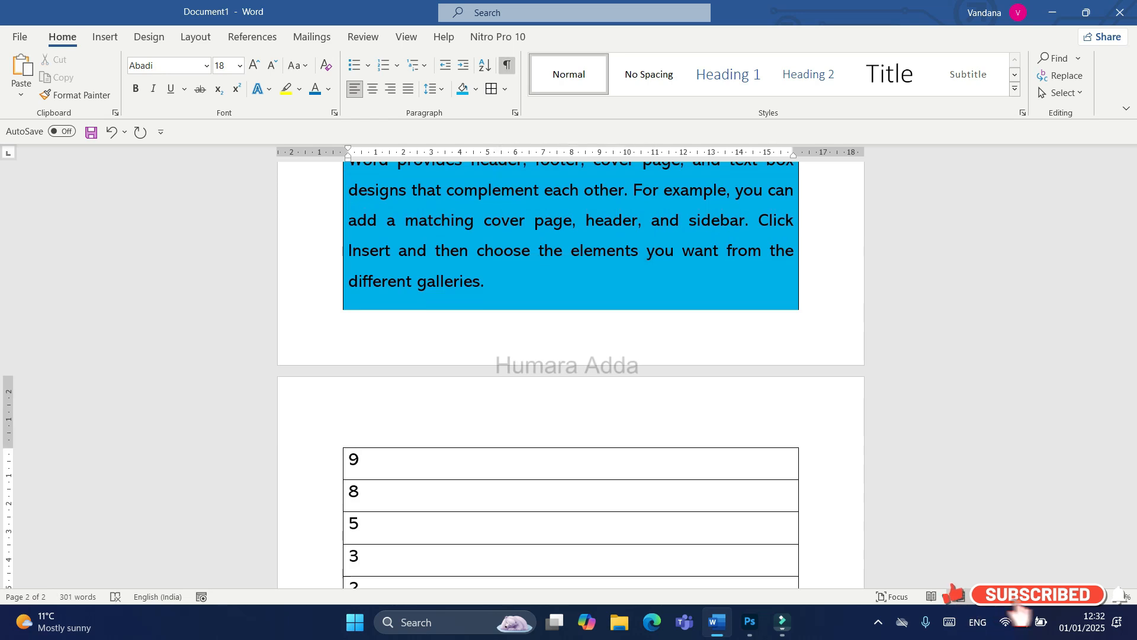
{"action": "left_click", "coordinate": [506, 65]}
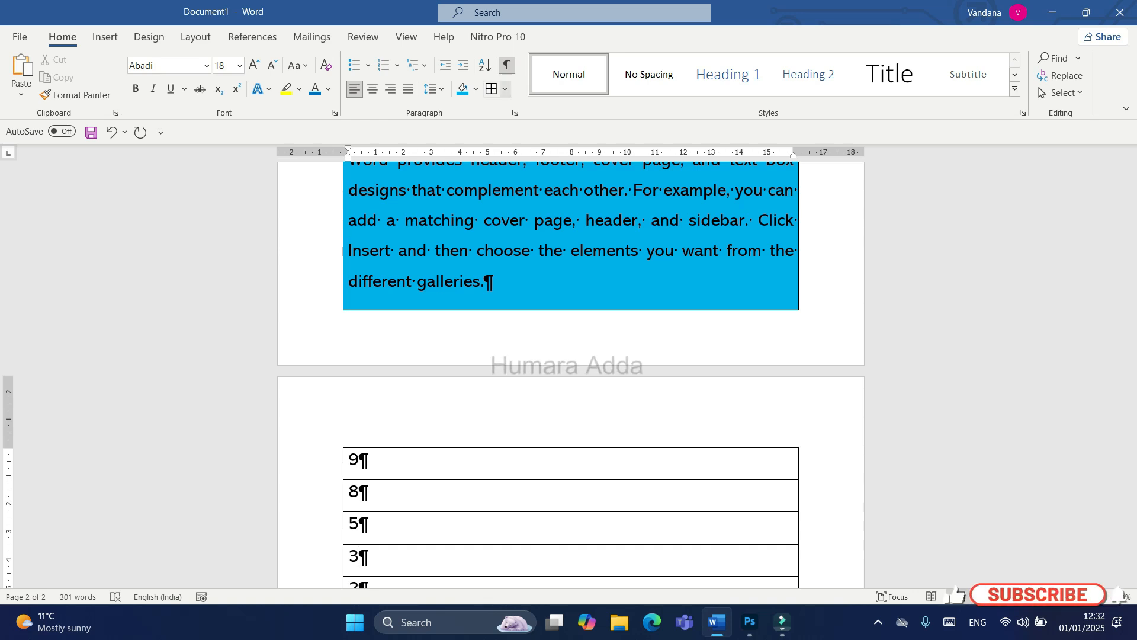
{"action": "left_click", "coordinate": [507, 65]}
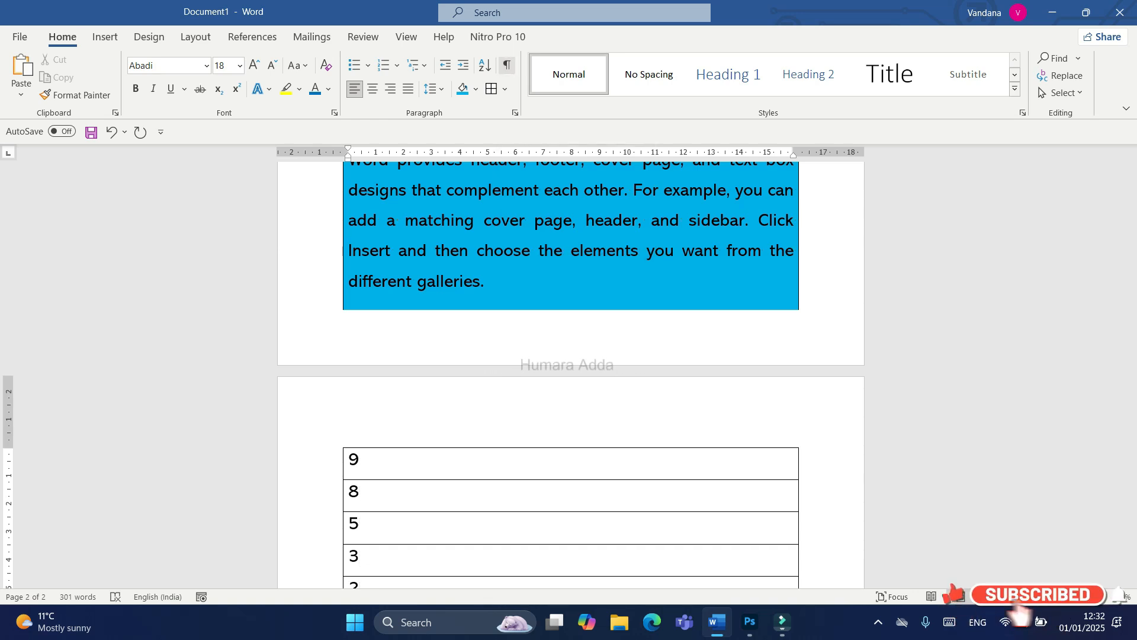
Step: Reset the blue shaded paragraph above the numbers to the plain Normal style, removing its shading and borders
{"action": "scroll", "coordinate": [571, 374], "scroll_direction": "up", "scroll_amount": 7}
{"action": "scroll", "coordinate": [571, 373], "scroll_direction": "down", "scroll_amount": 4}
{"action": "left_click_drag", "start_coordinate": [485, 390], "coordinate": [349, 239]}
{"action": "left_click", "coordinate": [1015, 89]}
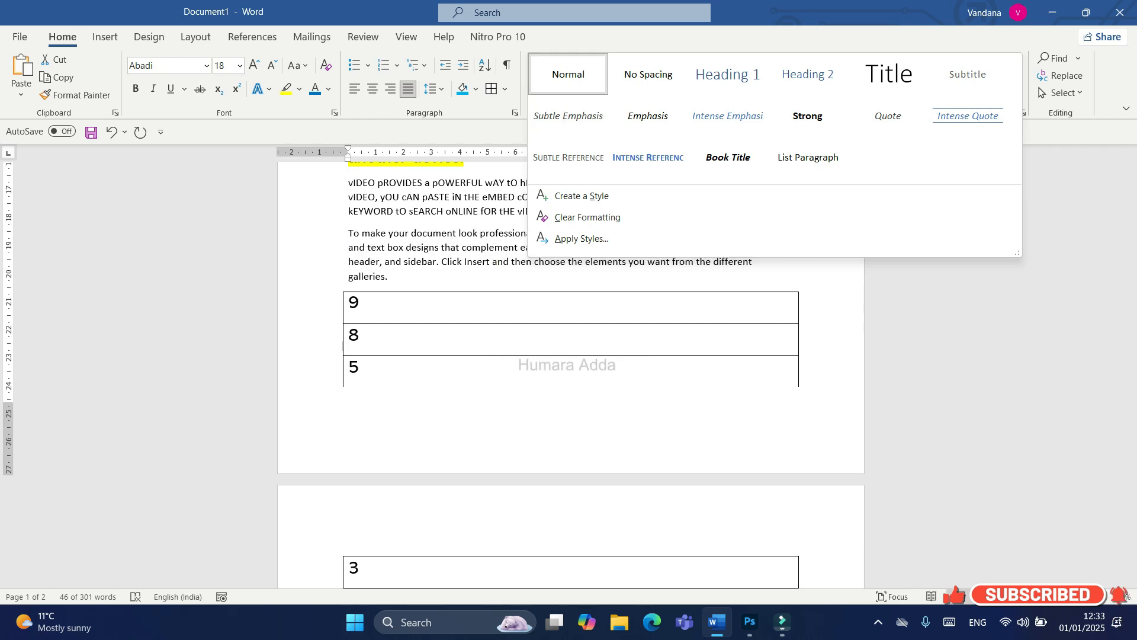
{"action": "key", "text": "Escape"}
{"action": "left_click", "coordinate": [755, 262]}
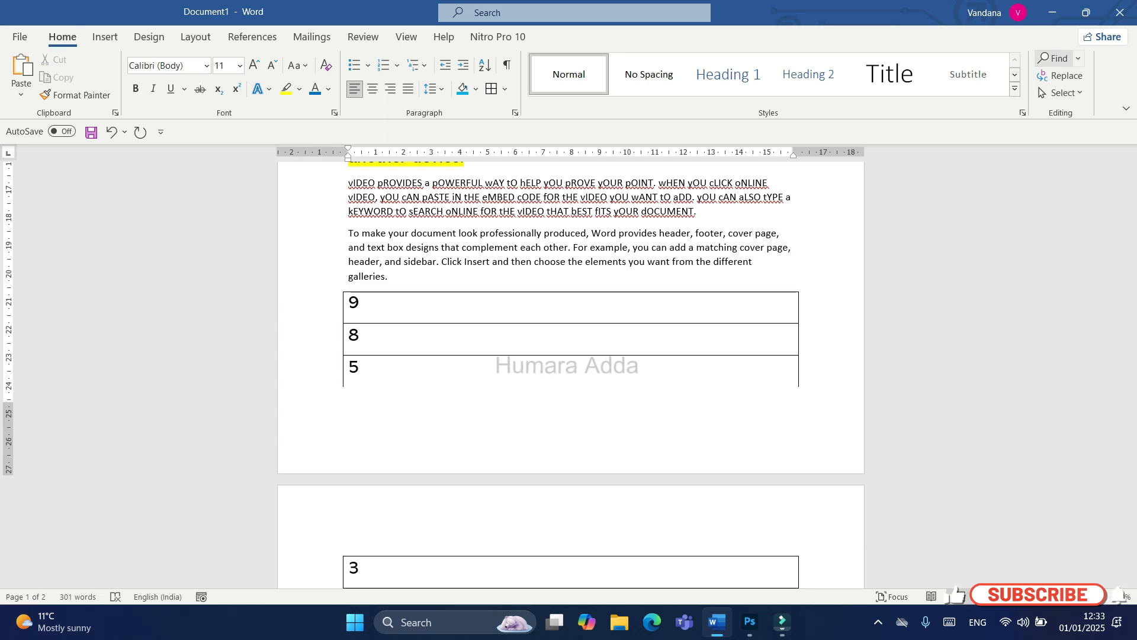
Step: Search the document for "the" and close the search results
{"action": "left_click", "coordinate": [1056, 58]}
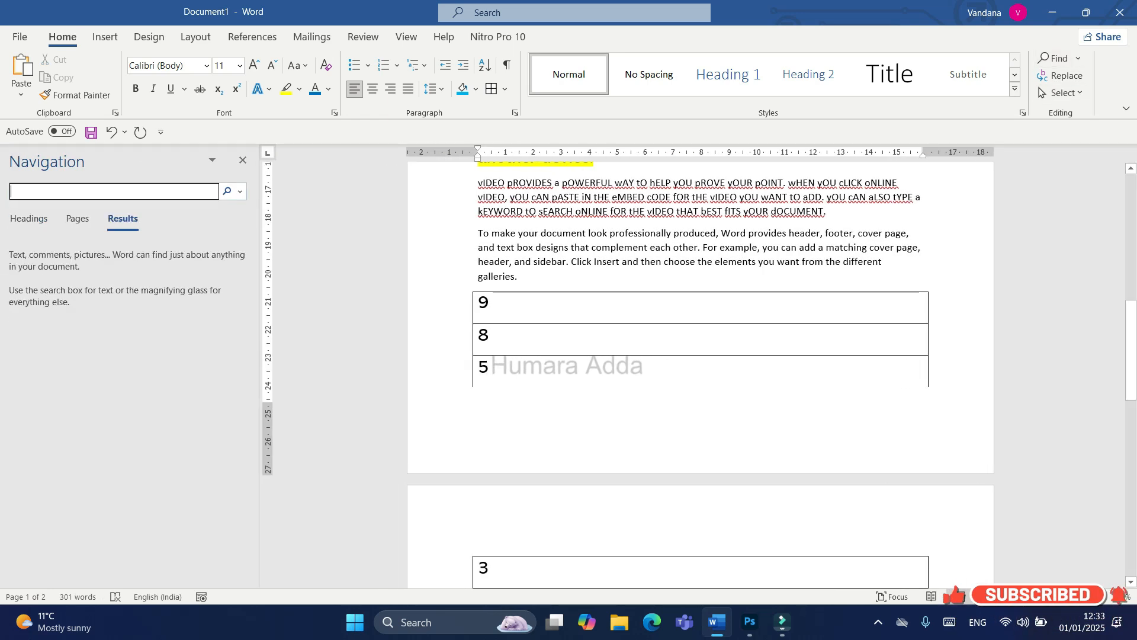
{"action": "scroll", "coordinate": [700, 374], "scroll_direction": "up", "scroll_amount": 4}
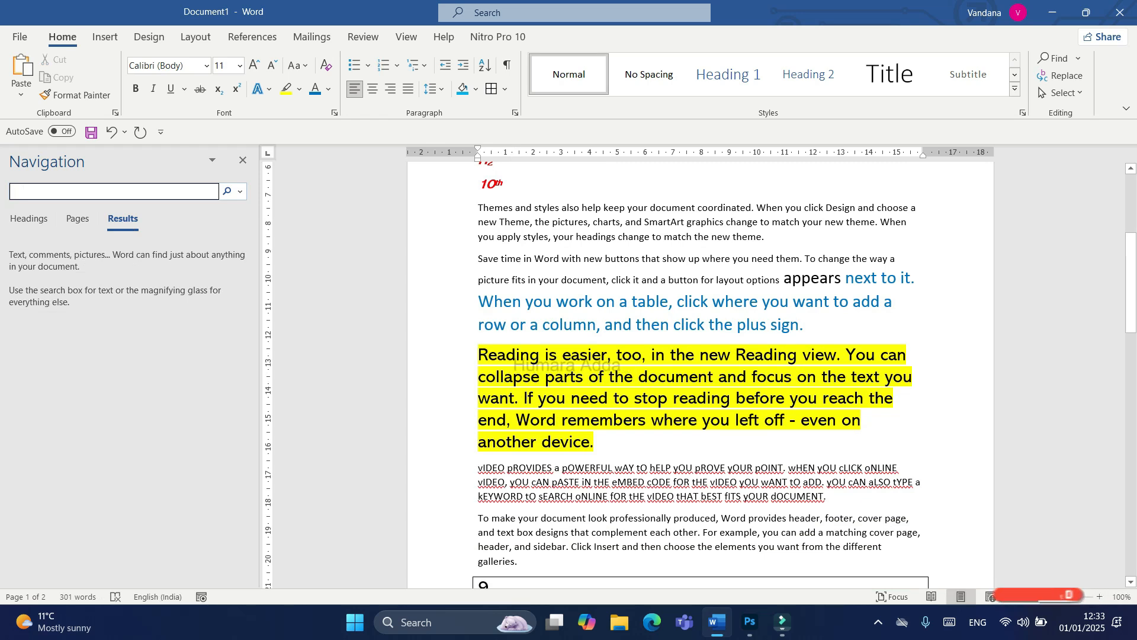
{"action": "type", "text": "the"}
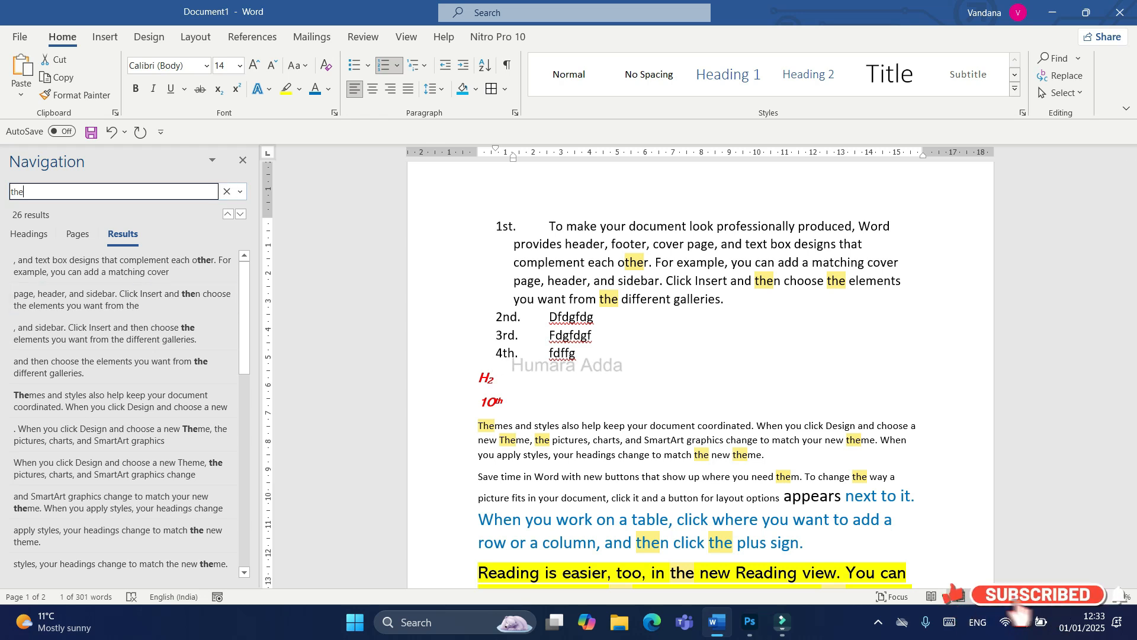
{"action": "left_click", "coordinate": [243, 160]}
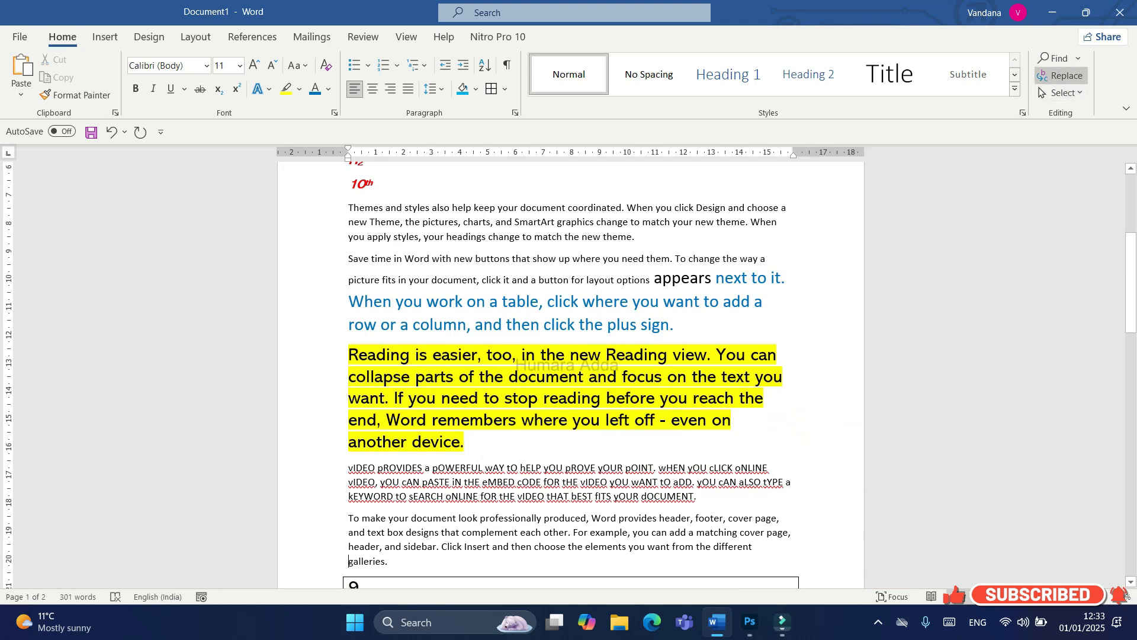
Step: Replace all occurrences of "the" with "these" throughout the document
{"action": "left_click", "coordinate": [1060, 75]}
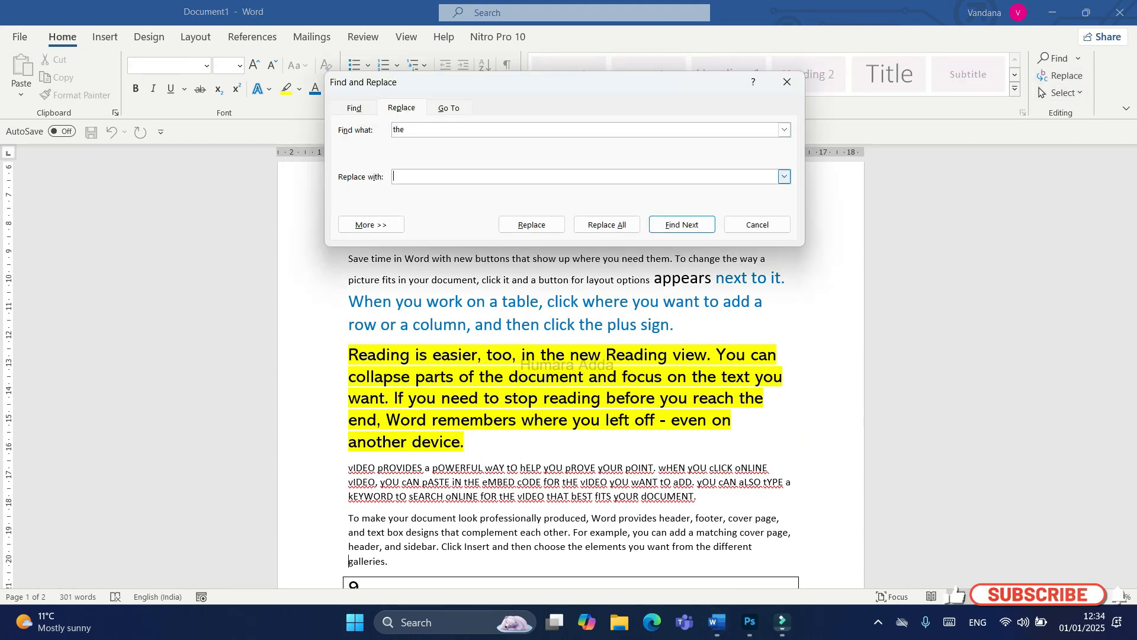
{"action": "type", "text": "ese"}
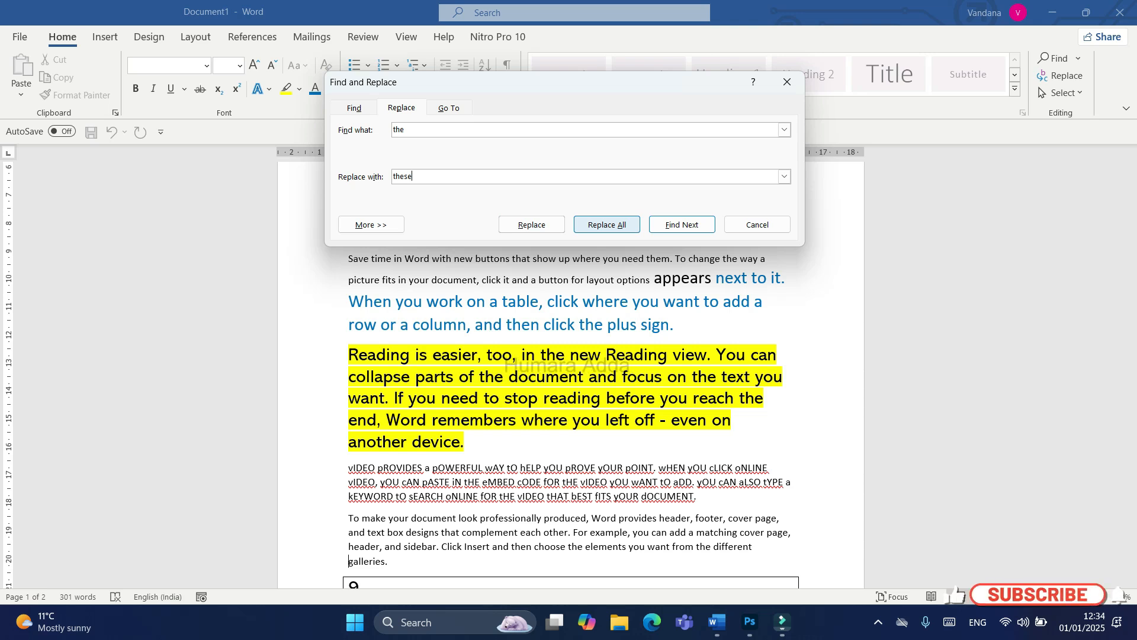
{"action": "left_click", "coordinate": [607, 224]}
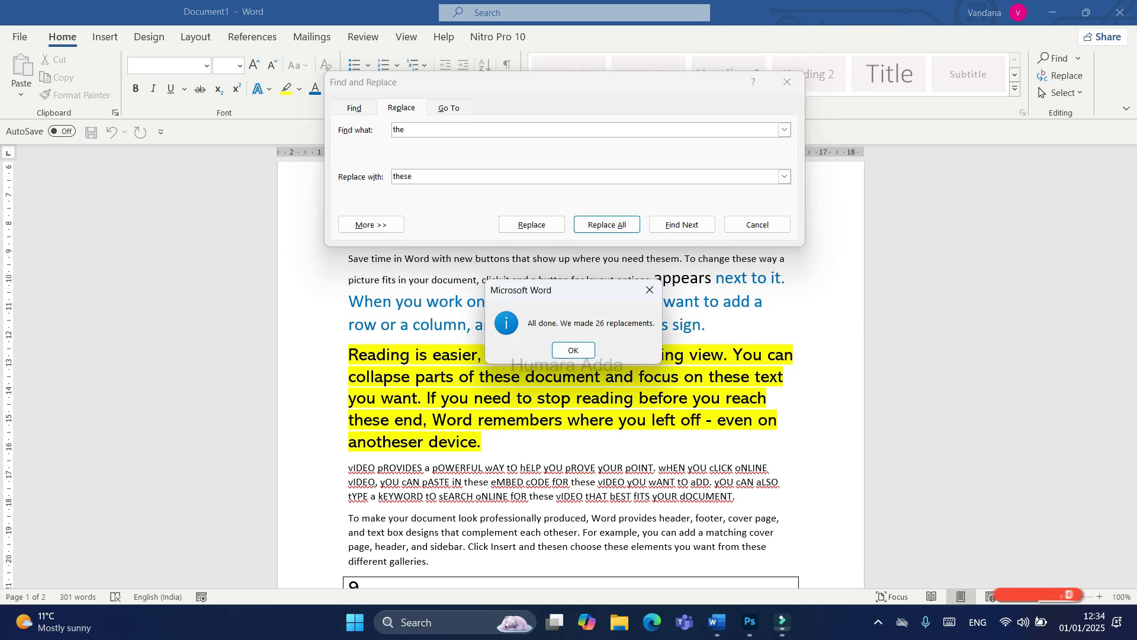
{"action": "left_click", "coordinate": [574, 350]}
{"action": "left_click", "coordinate": [758, 225]}
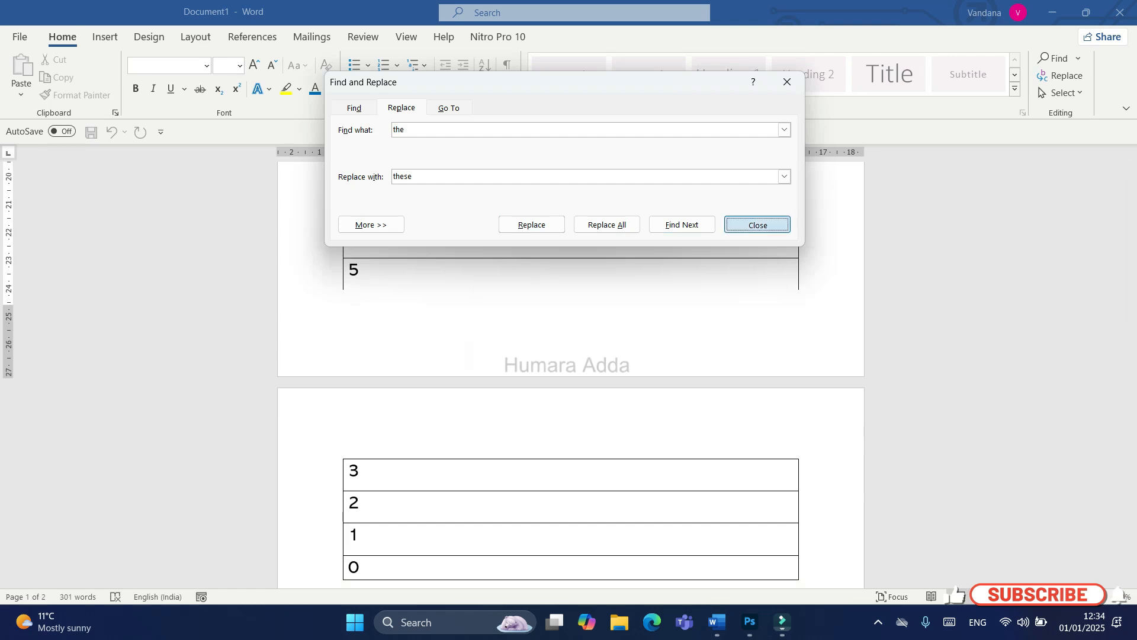
Step: Review the replaced words from the start of the document and undo the replacement of "the" with "these"
{"action": "scroll", "coordinate": [757, 237], "scroll_direction": "up", "scroll_amount": 3}
{"action": "scroll", "coordinate": [570, 373], "scroll_direction": "up", "scroll_amount": 8}
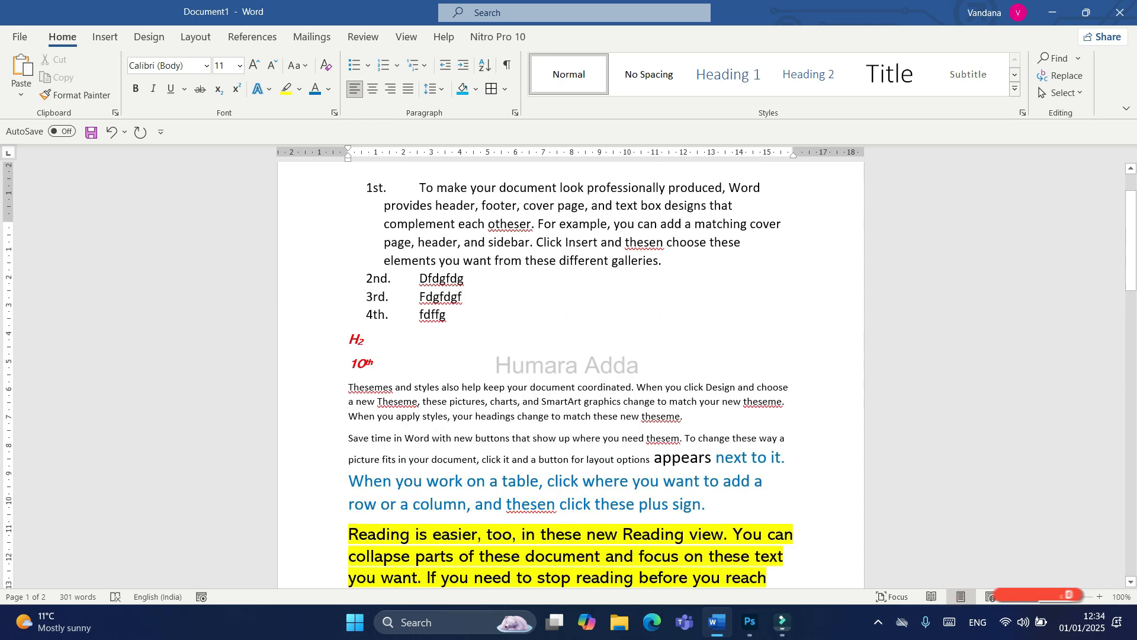
{"action": "scroll", "coordinate": [571, 373], "scroll_direction": "up", "scroll_amount": 5}
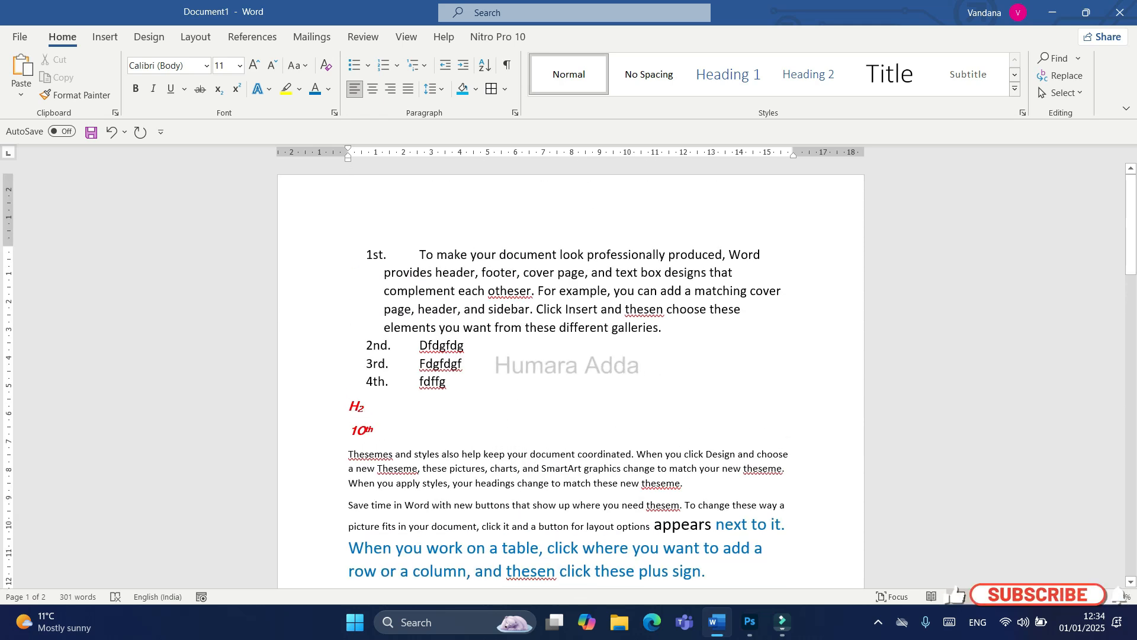
{"action": "key", "text": "ctrl+z"}
Step: Select the entire document, check the selection through page 2, and deselect it by placing the cursor below the numbers
{"action": "scroll", "coordinate": [570, 374], "scroll_direction": "down", "scroll_amount": 4}
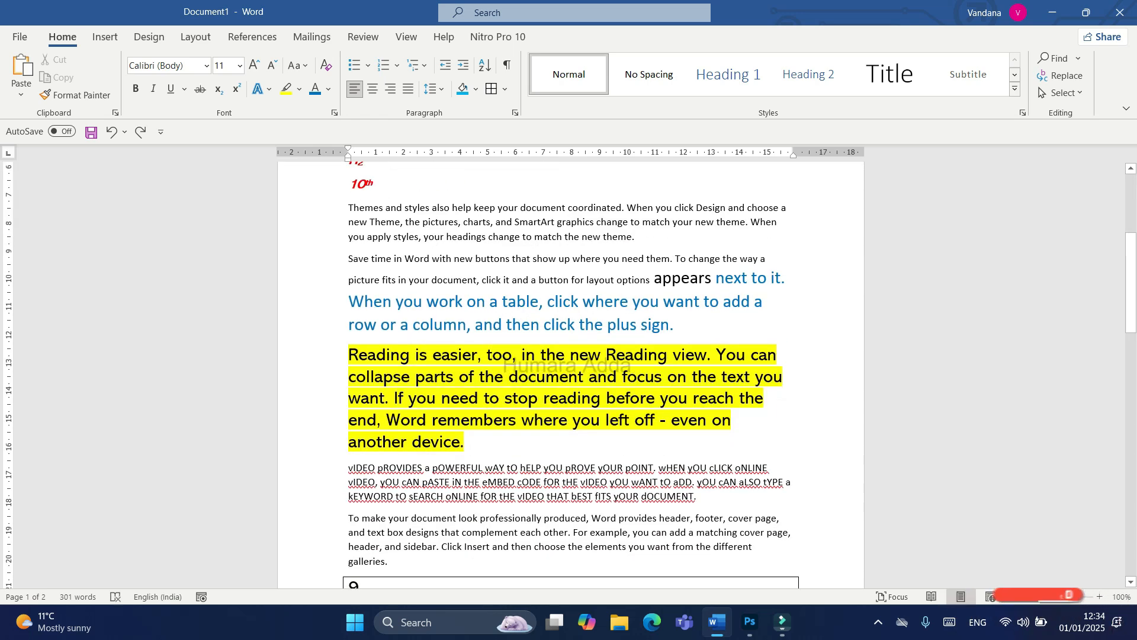
{"action": "left_click", "coordinate": [1062, 93]}
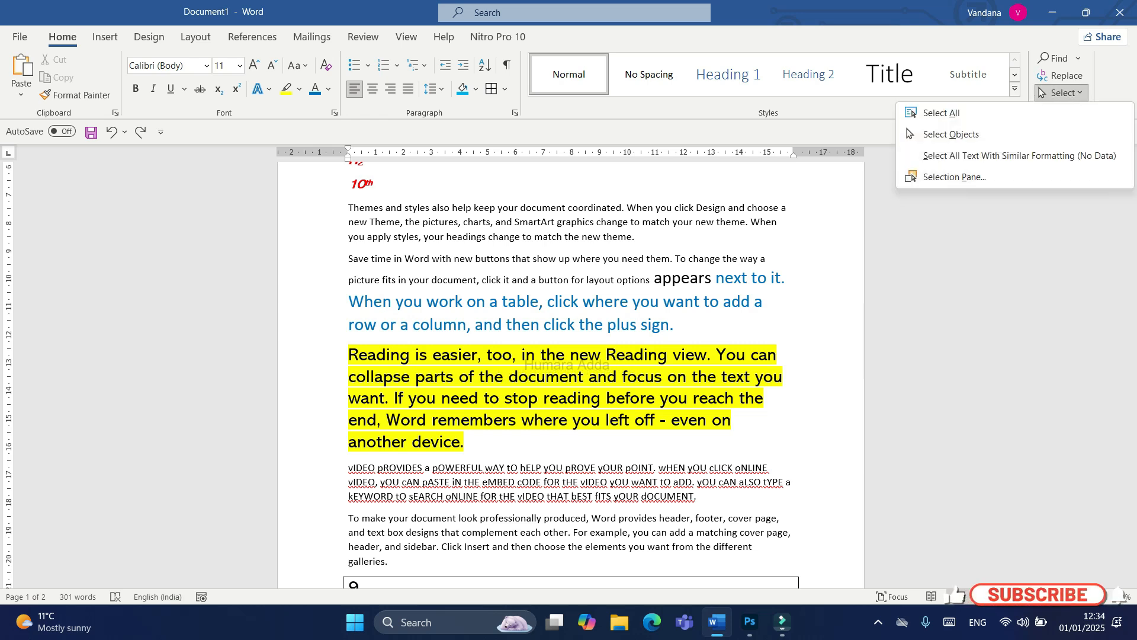
{"action": "left_click", "coordinate": [943, 113]}
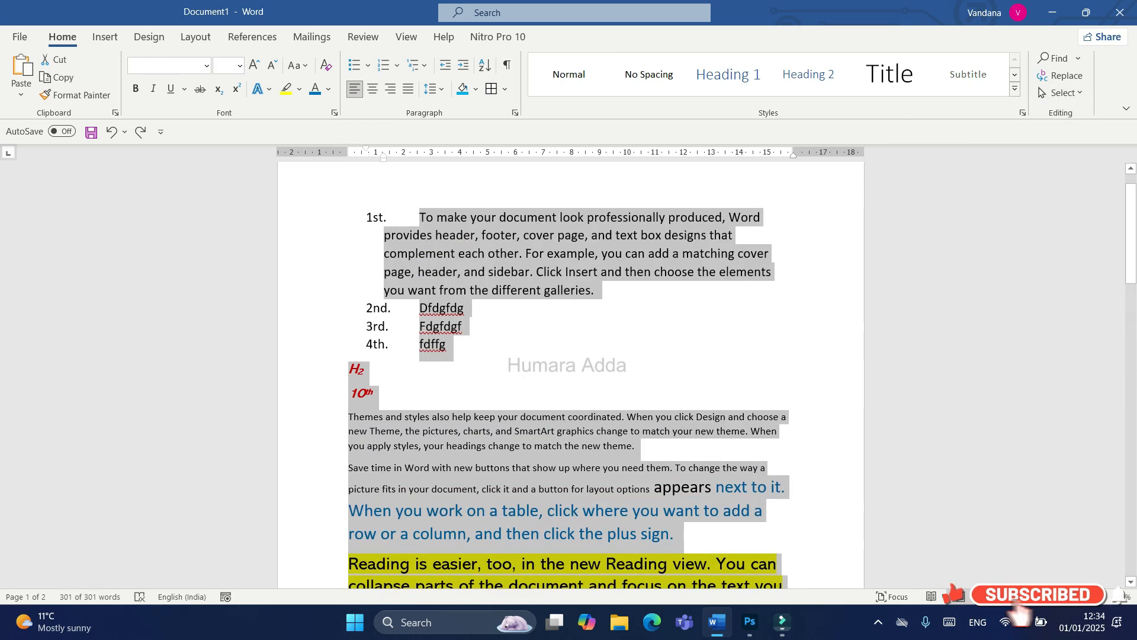
{"action": "scroll", "coordinate": [571, 374], "scroll_direction": "down", "scroll_amount": 10}
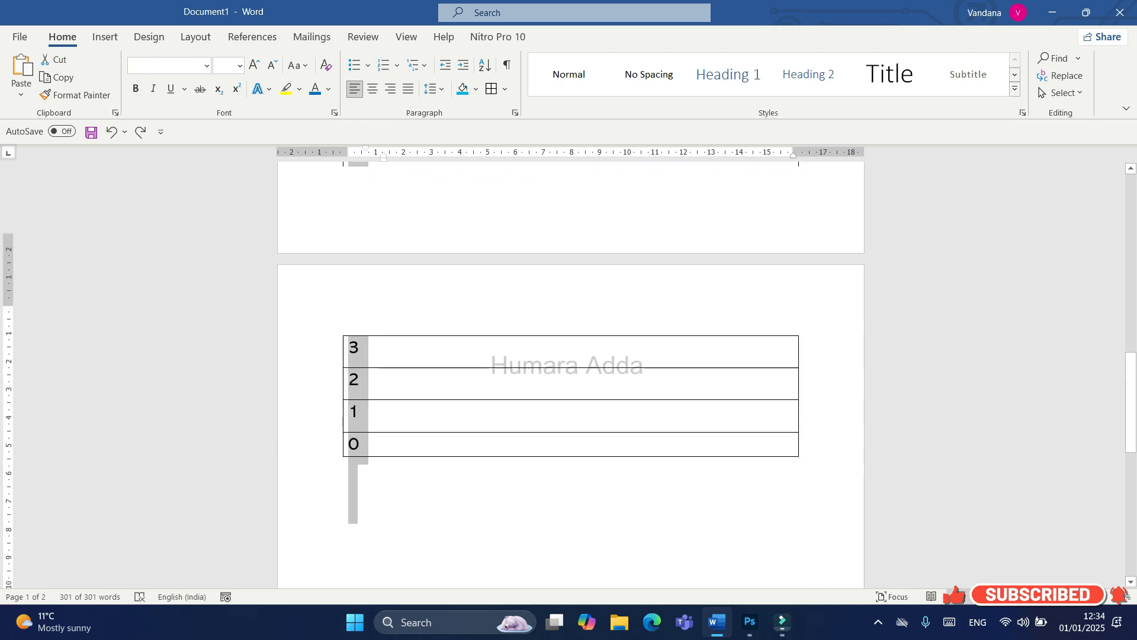
{"action": "left_click", "coordinate": [349, 261]}
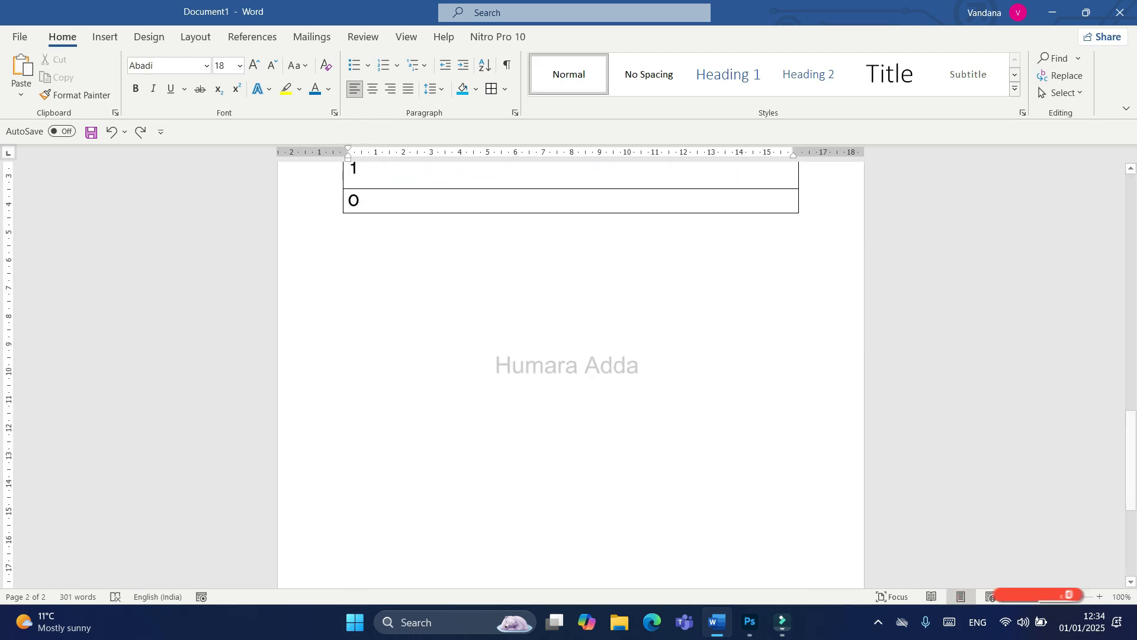
Step: Try the Select Objects mode and look at the object types that can be inserted
{"action": "left_click", "coordinate": [1061, 93]}
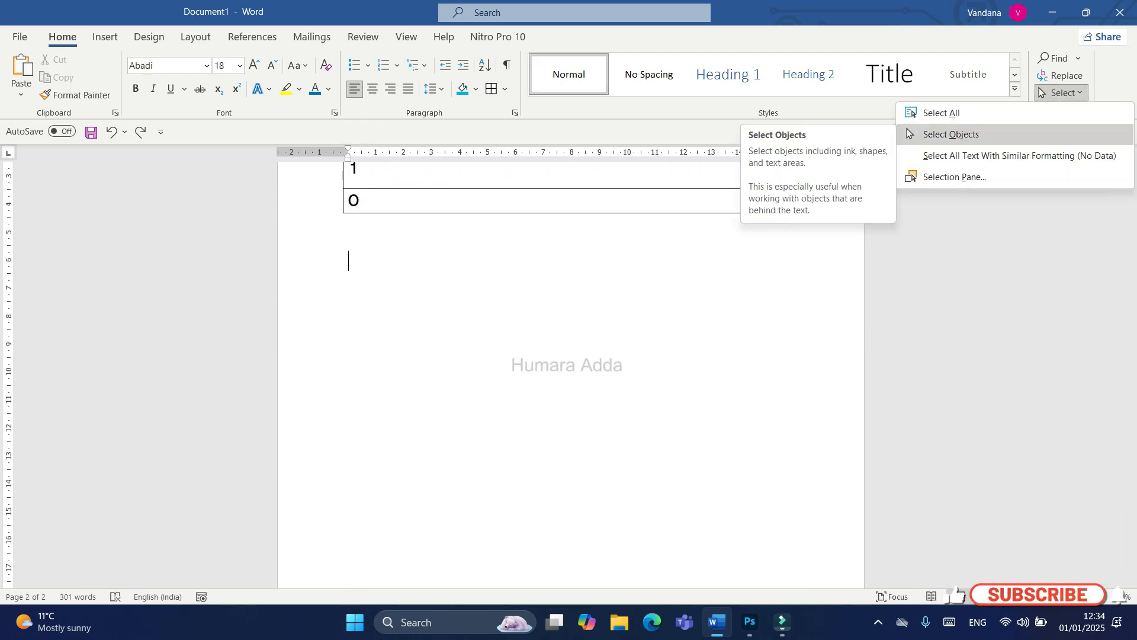
{"action": "left_click", "coordinate": [951, 134]}
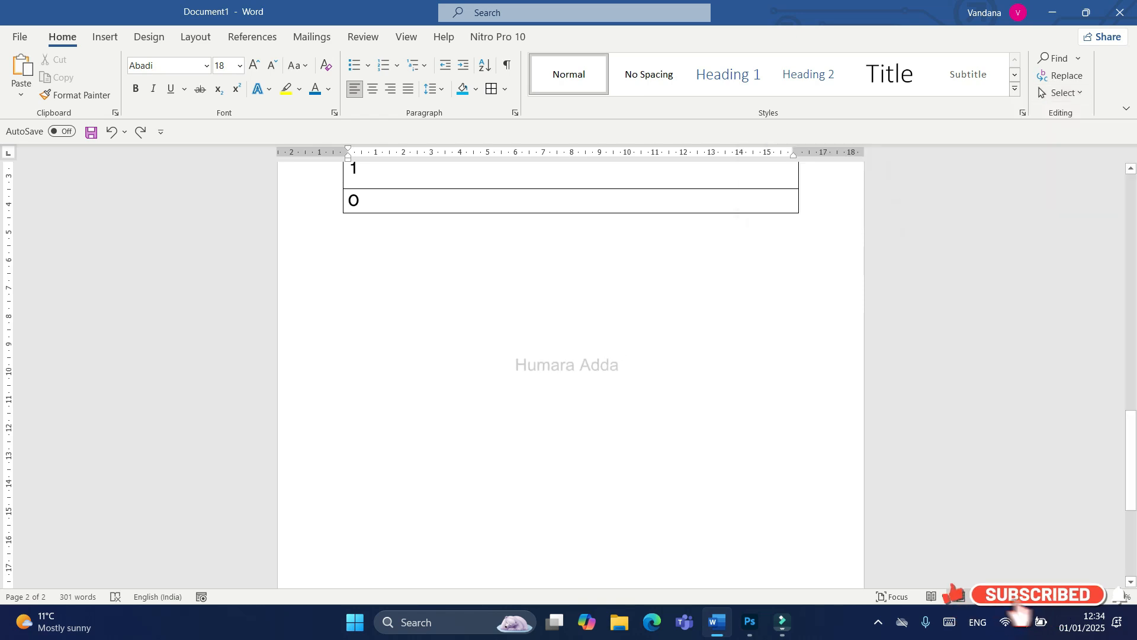
{"action": "left_click", "coordinate": [104, 37]}
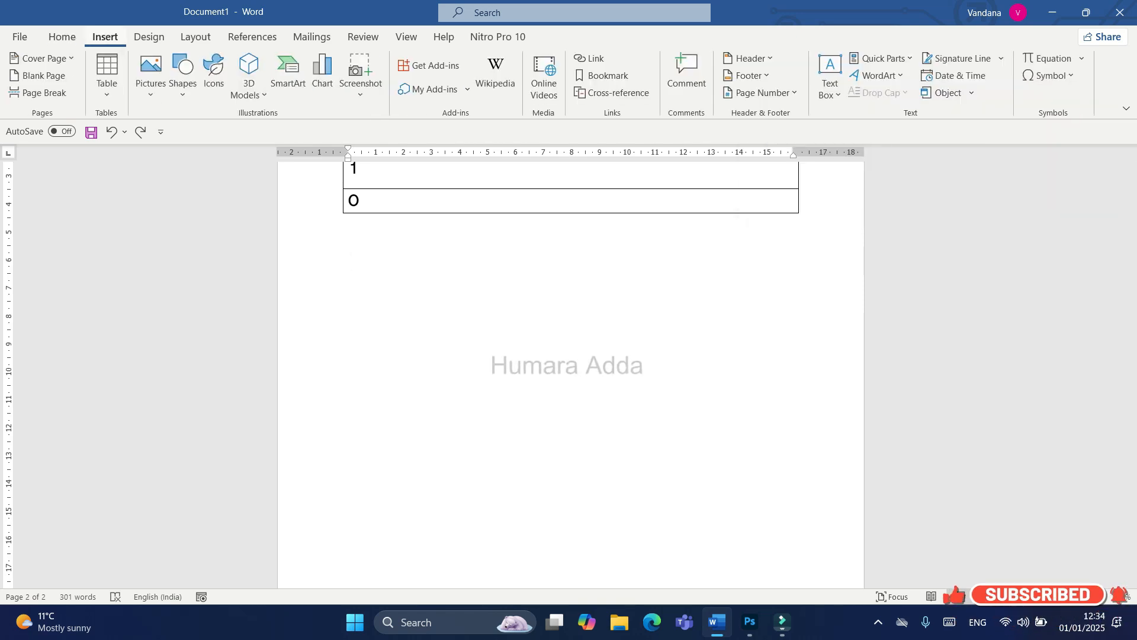
Step: Select all of the document's content again
{"action": "left_click", "coordinate": [62, 36]}
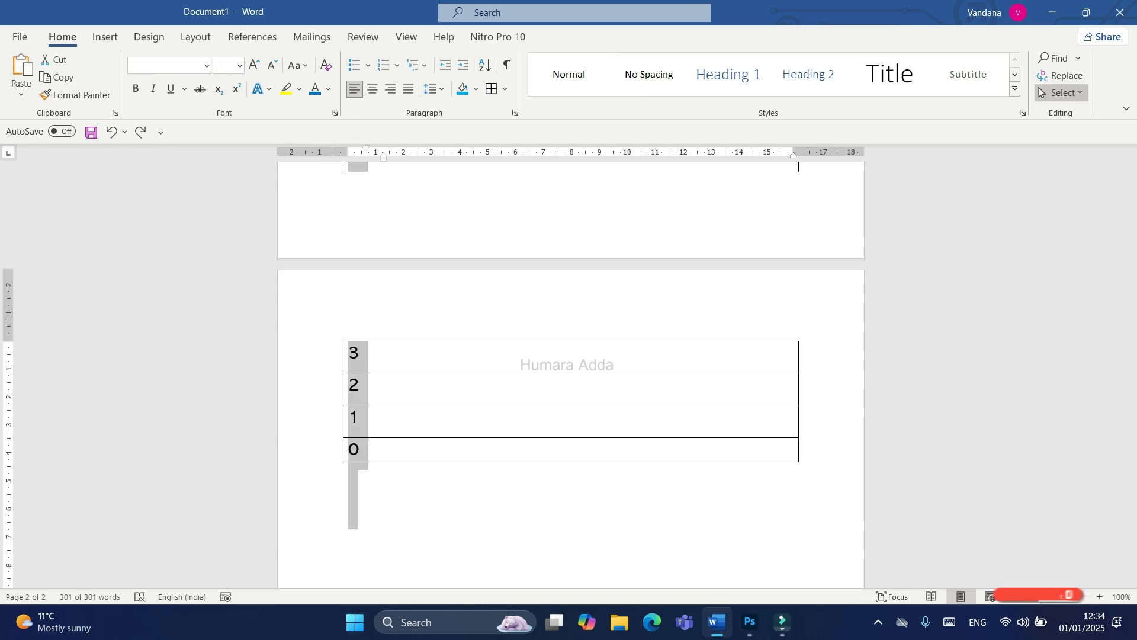
{"action": "left_click", "coordinate": [1062, 93]}
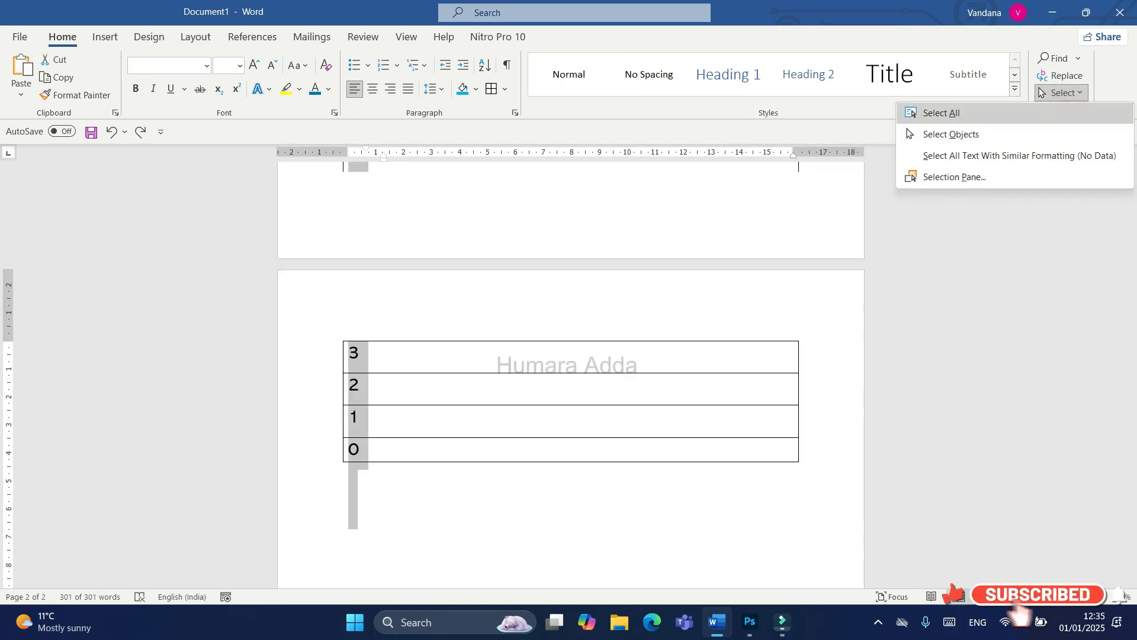
{"action": "left_click", "coordinate": [942, 113]}
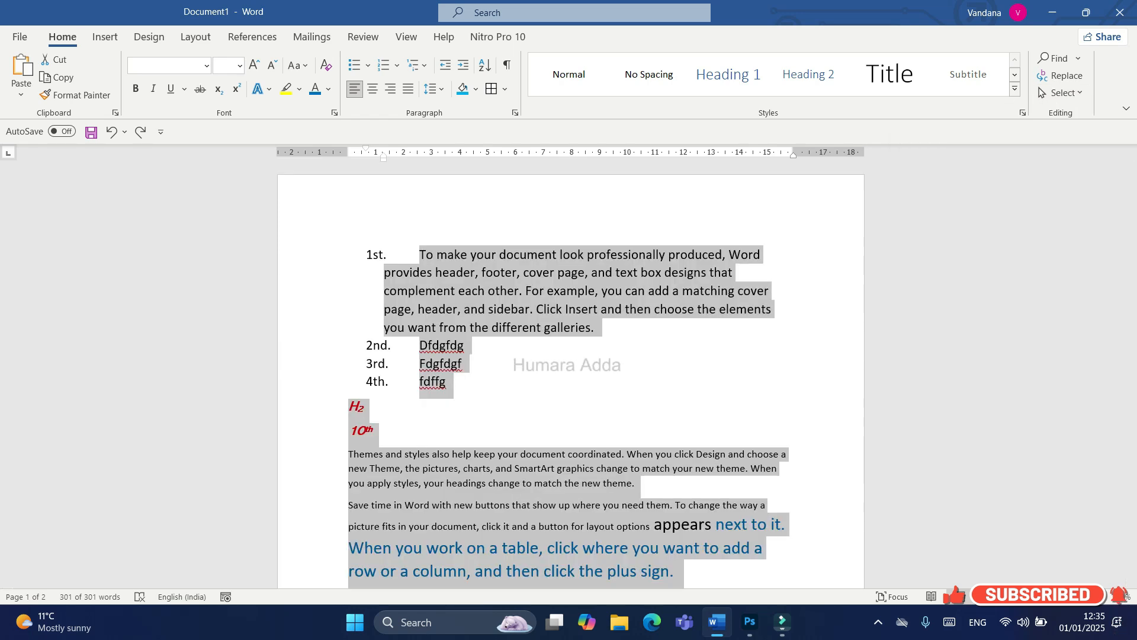